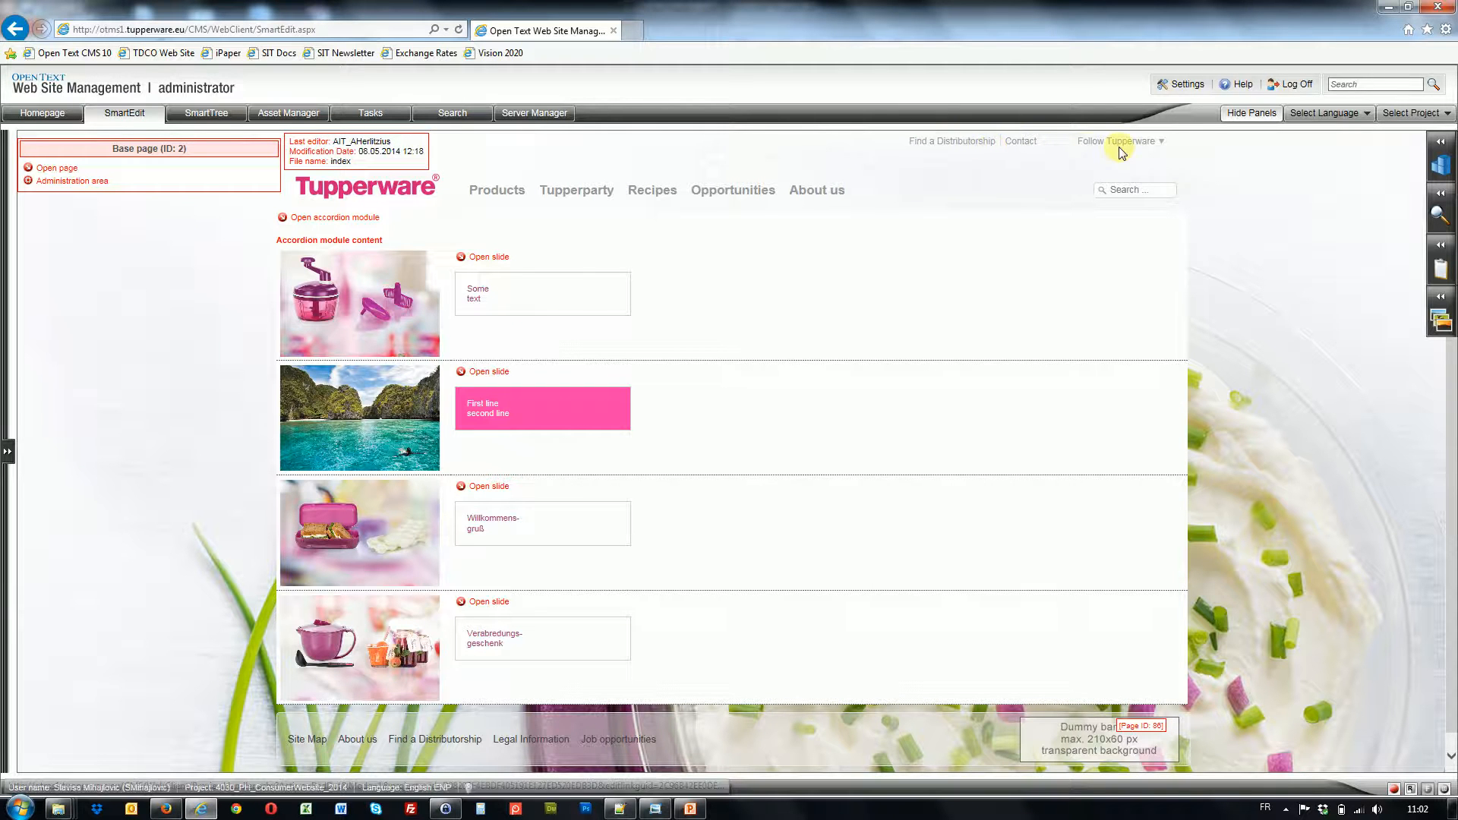
# Open the Tupperparty page from the website's main navigation.
pyautogui.moveTo(498, 190)
pyautogui.moveTo(745, 193)
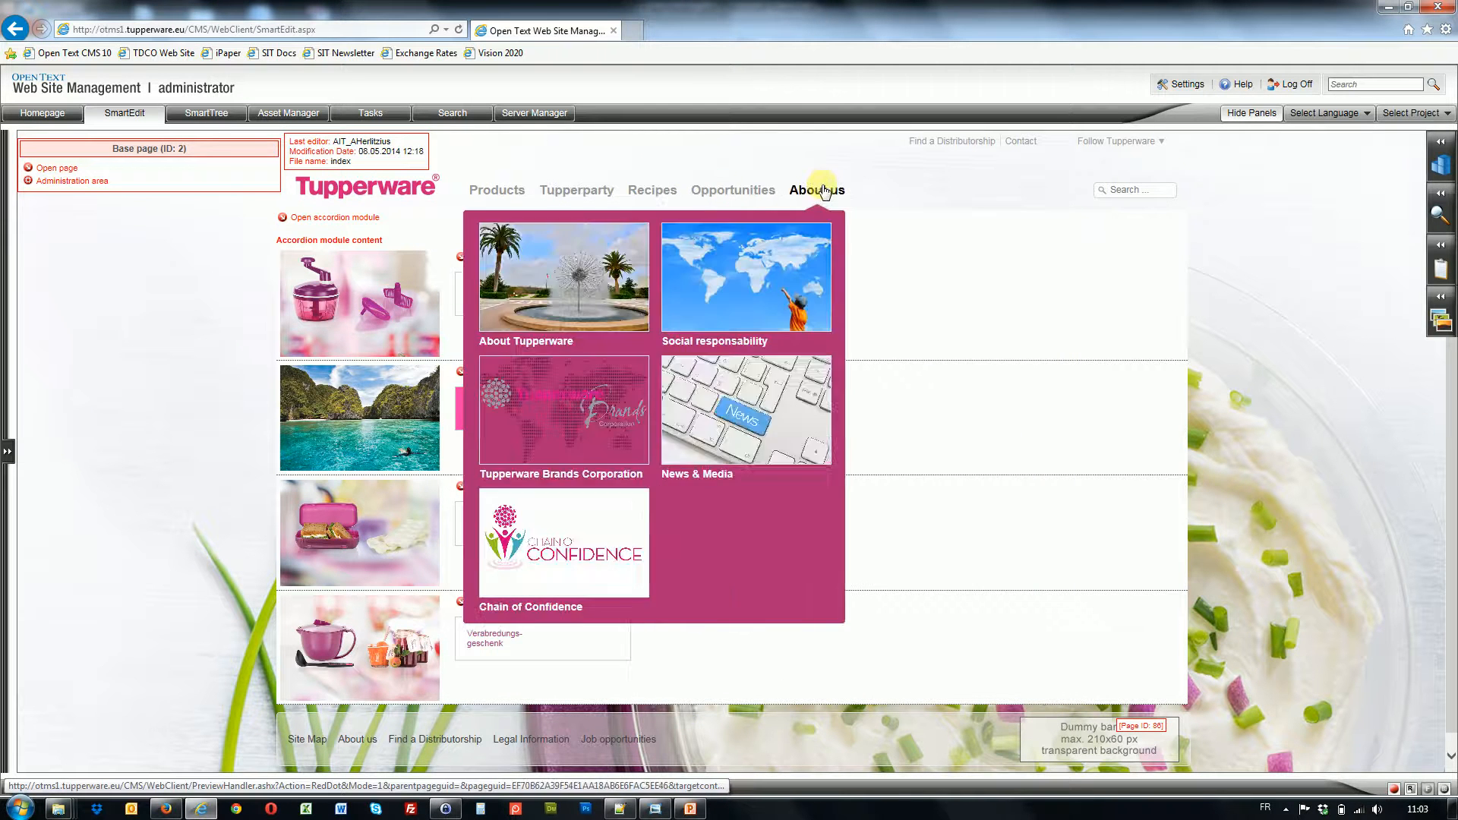
pyautogui.moveTo(580, 195)
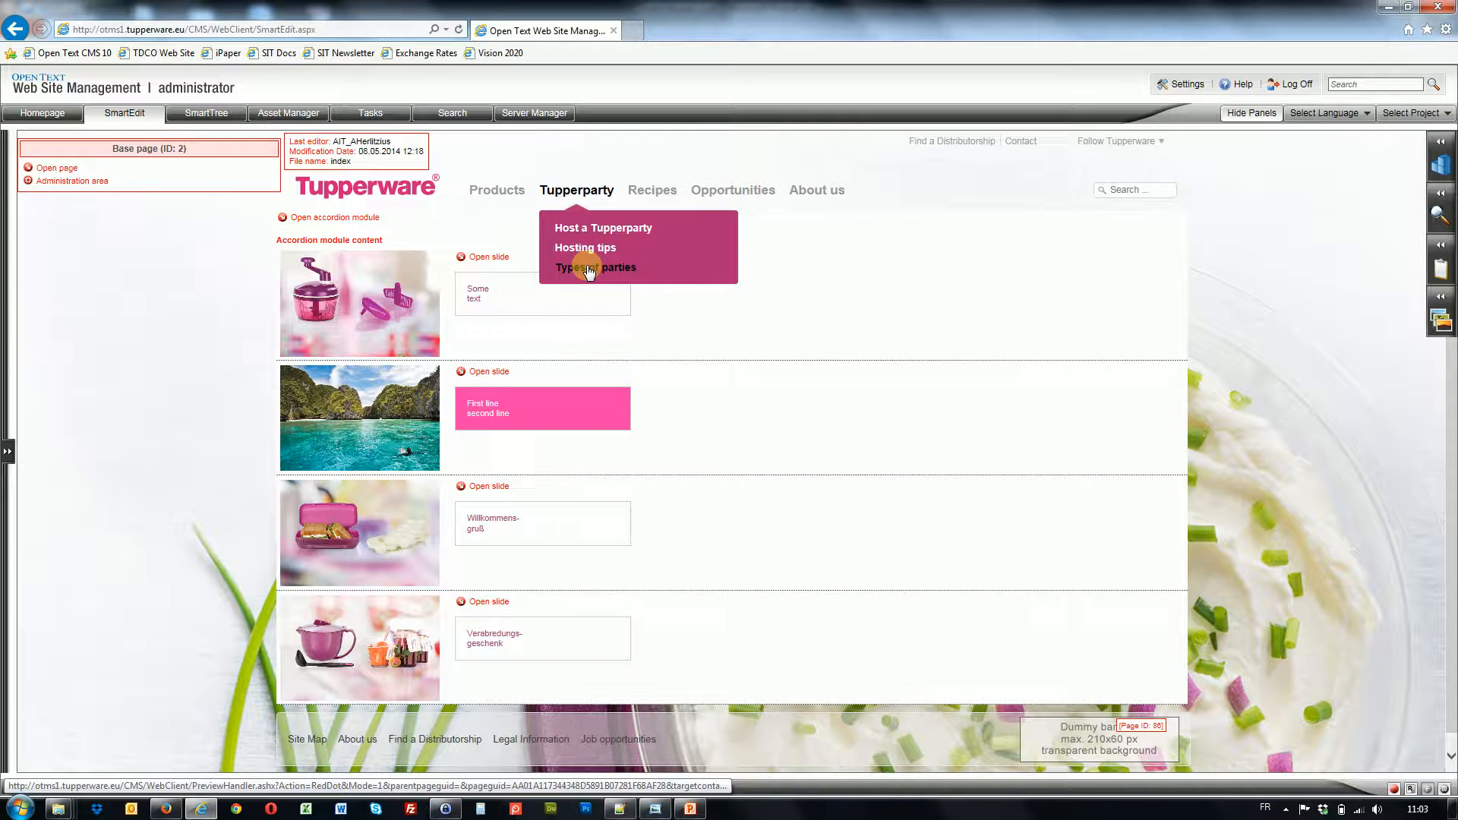
pyautogui.click(573, 191)
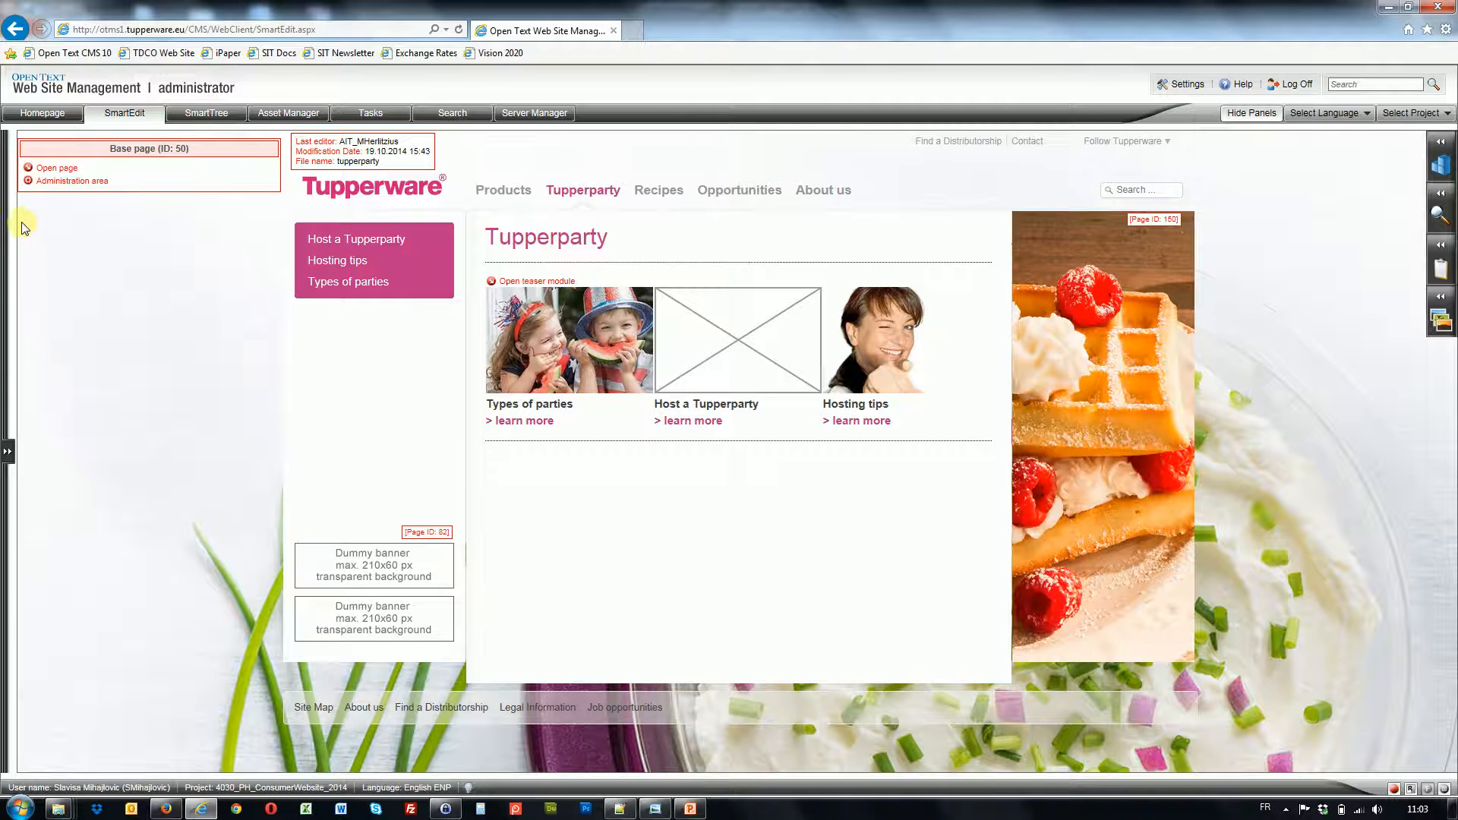
# Open the Tupperparty base page for editing and start the assistant for creating and connecting a page.
pyautogui.click(31, 168)
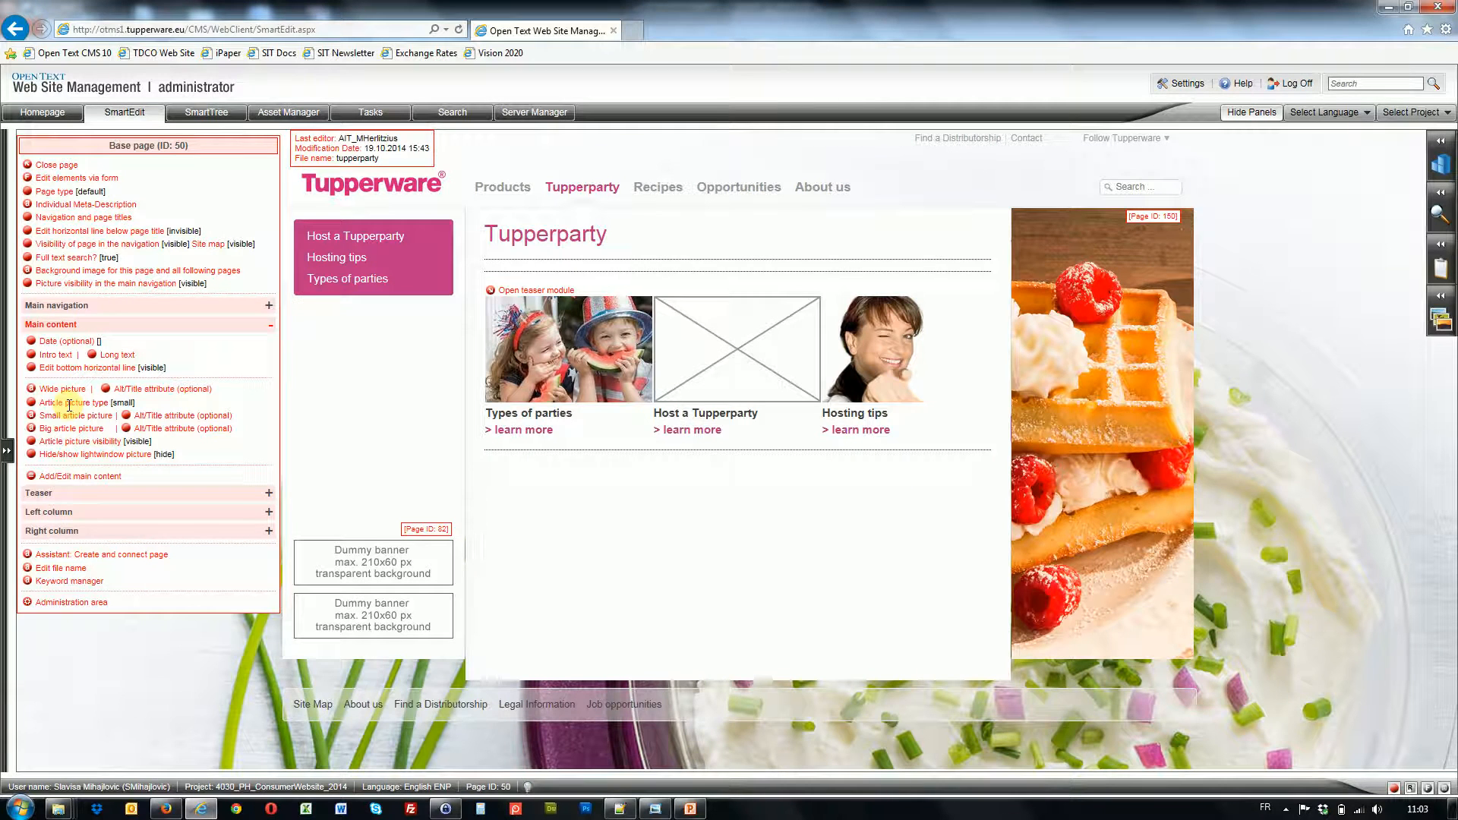
pyautogui.click(70, 327)
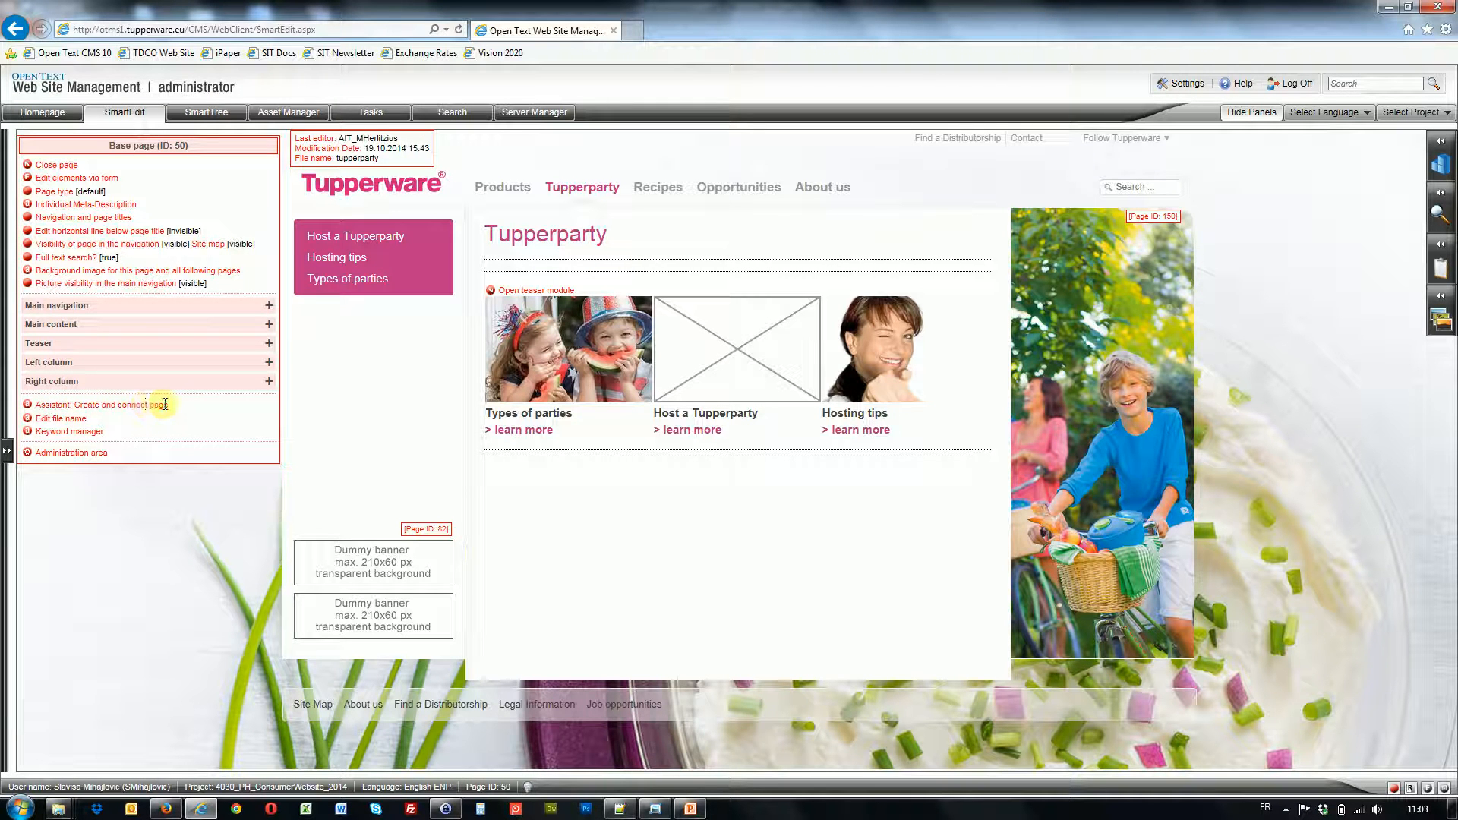
pyautogui.click(28, 408)
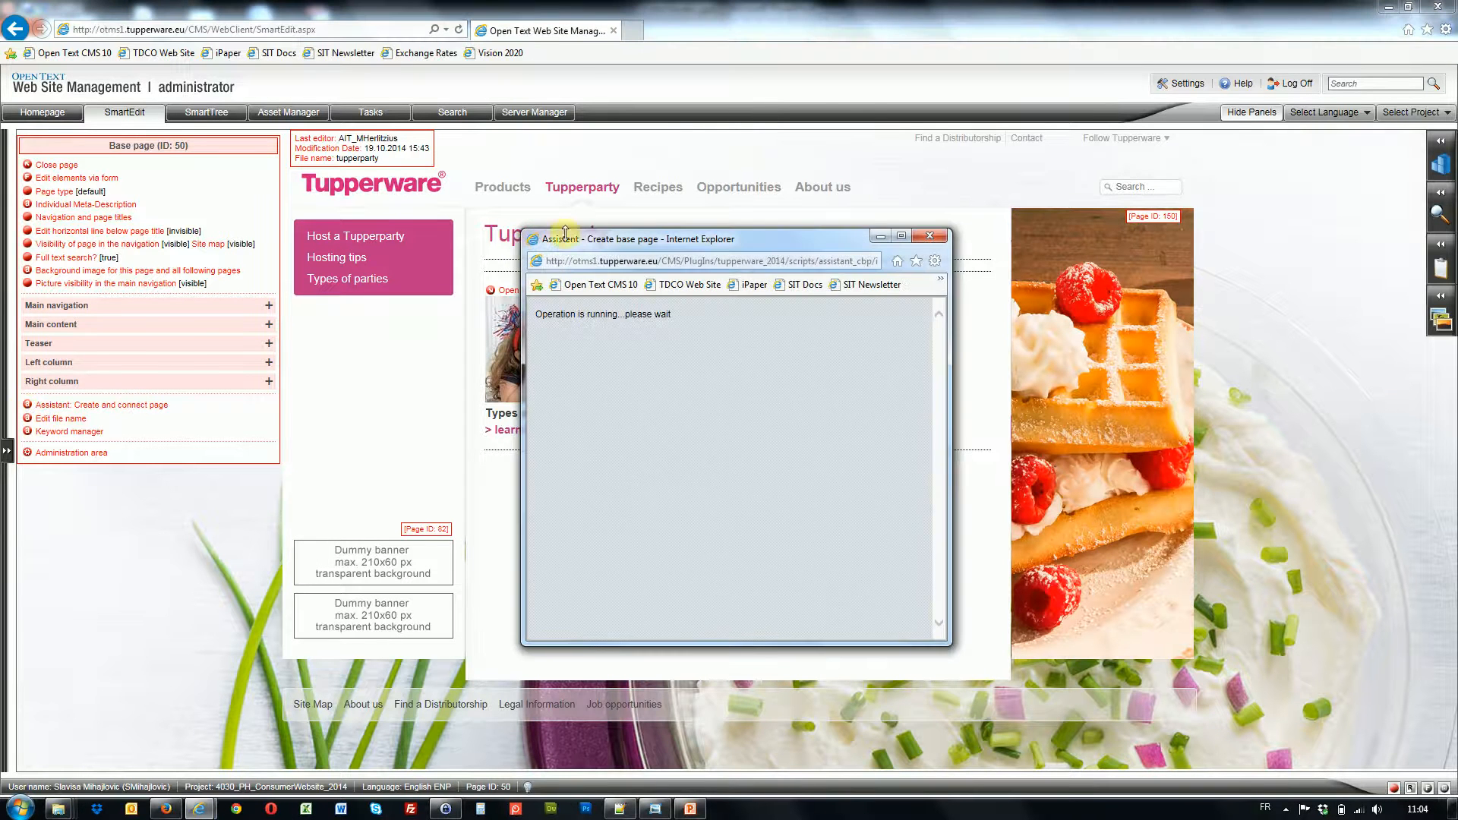
pyautogui.moveTo(673, 243); pyautogui.dragTo(650, 189)
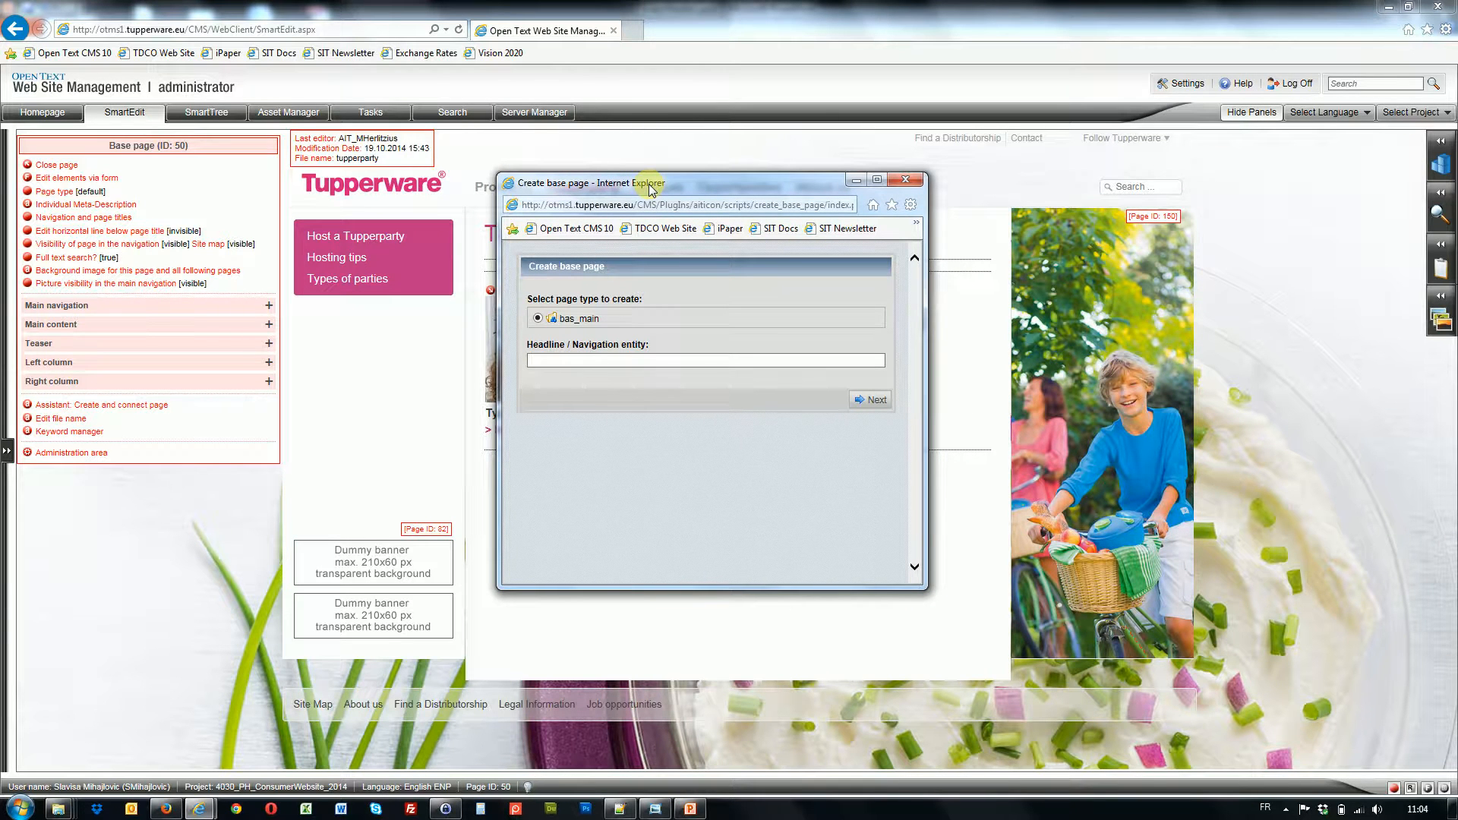
# Create a bas_main page with the headline "Test Page Philippines 1" and continue to its virtual file name.
pyautogui.click(559, 359)
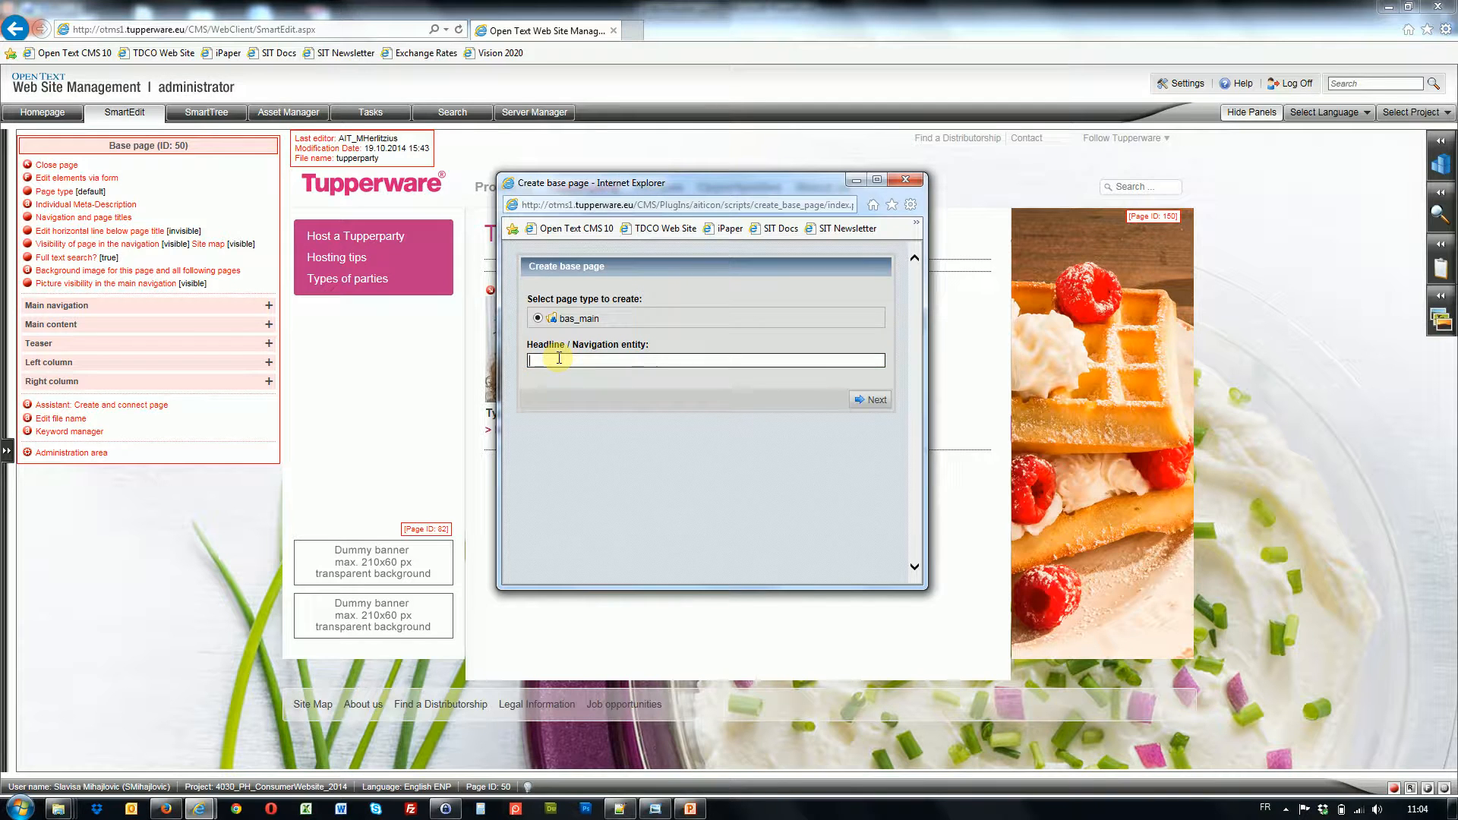
pyautogui.write('Test')
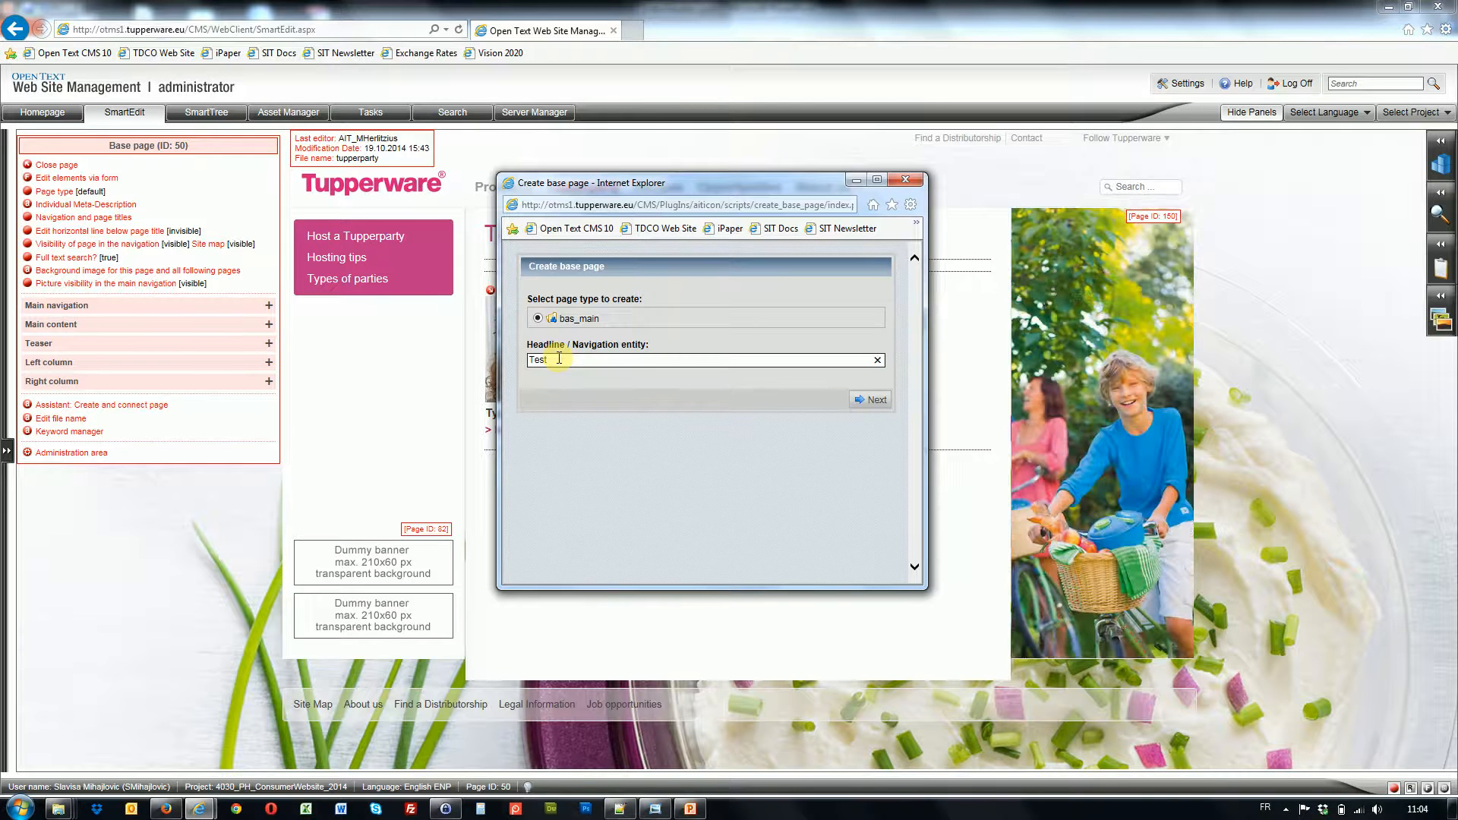
pyautogui.write(' Page Philippines 1')
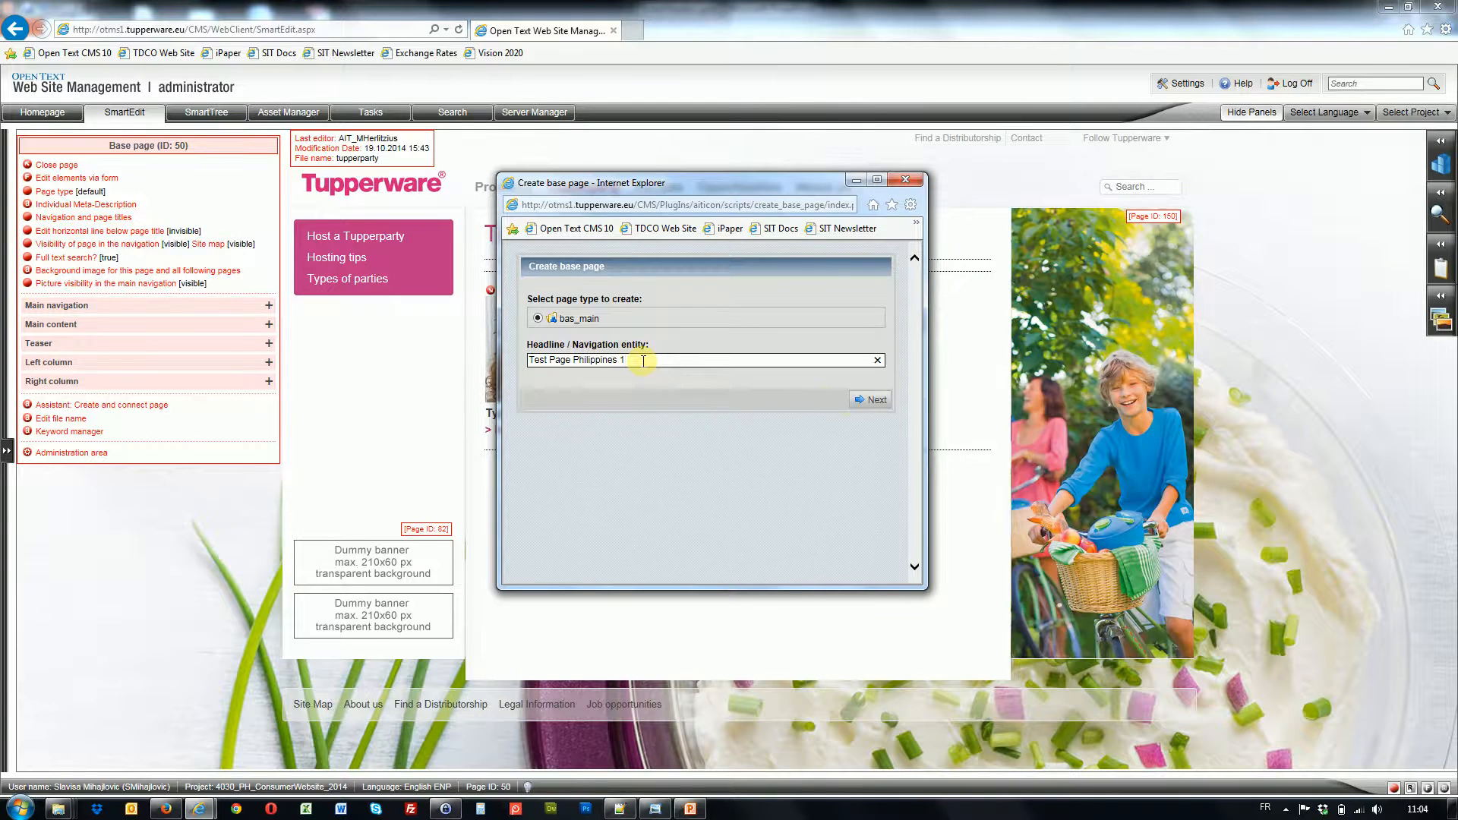
pyautogui.click(871, 401)
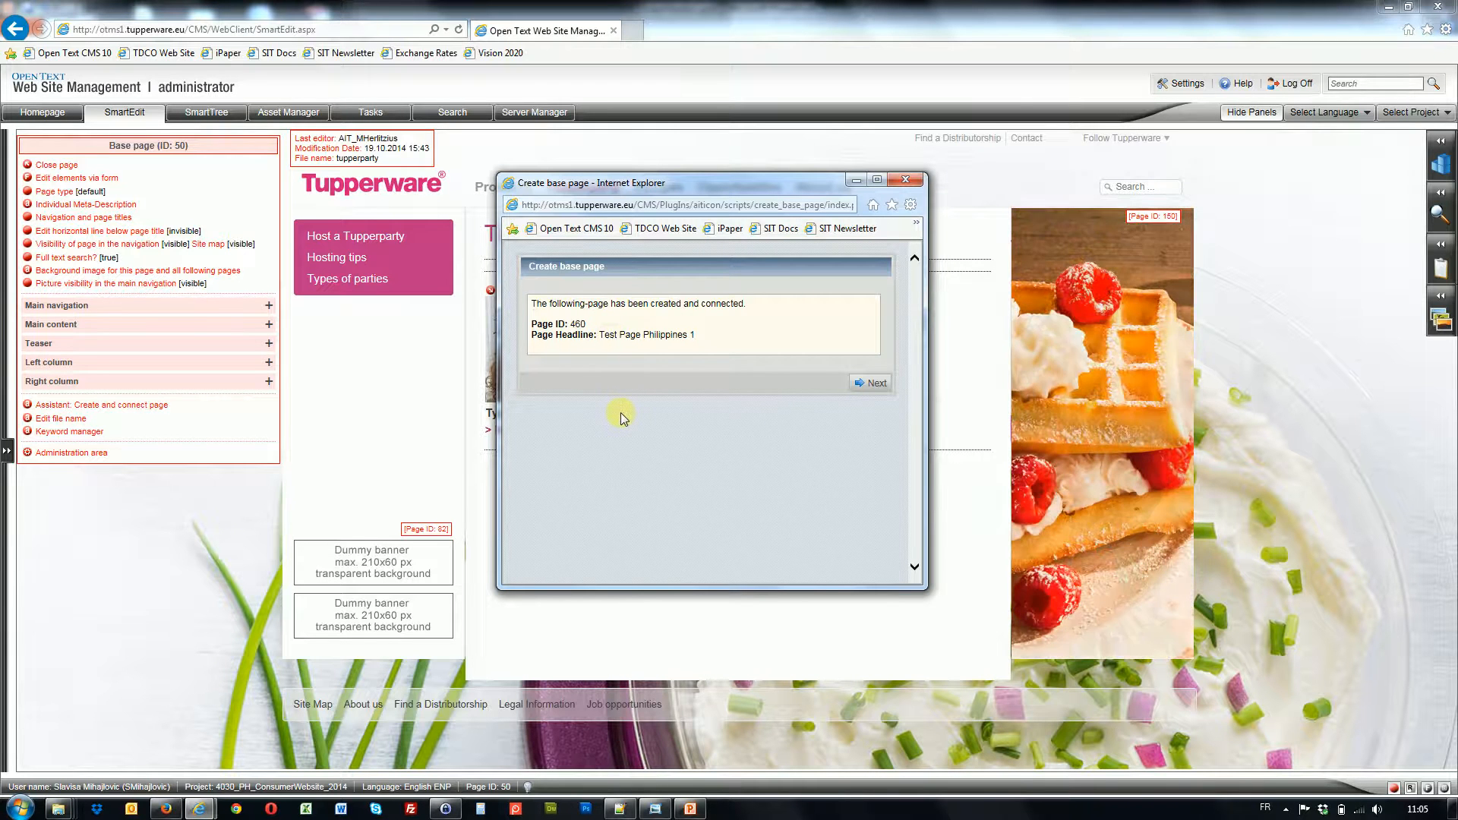
pyautogui.click(876, 386)
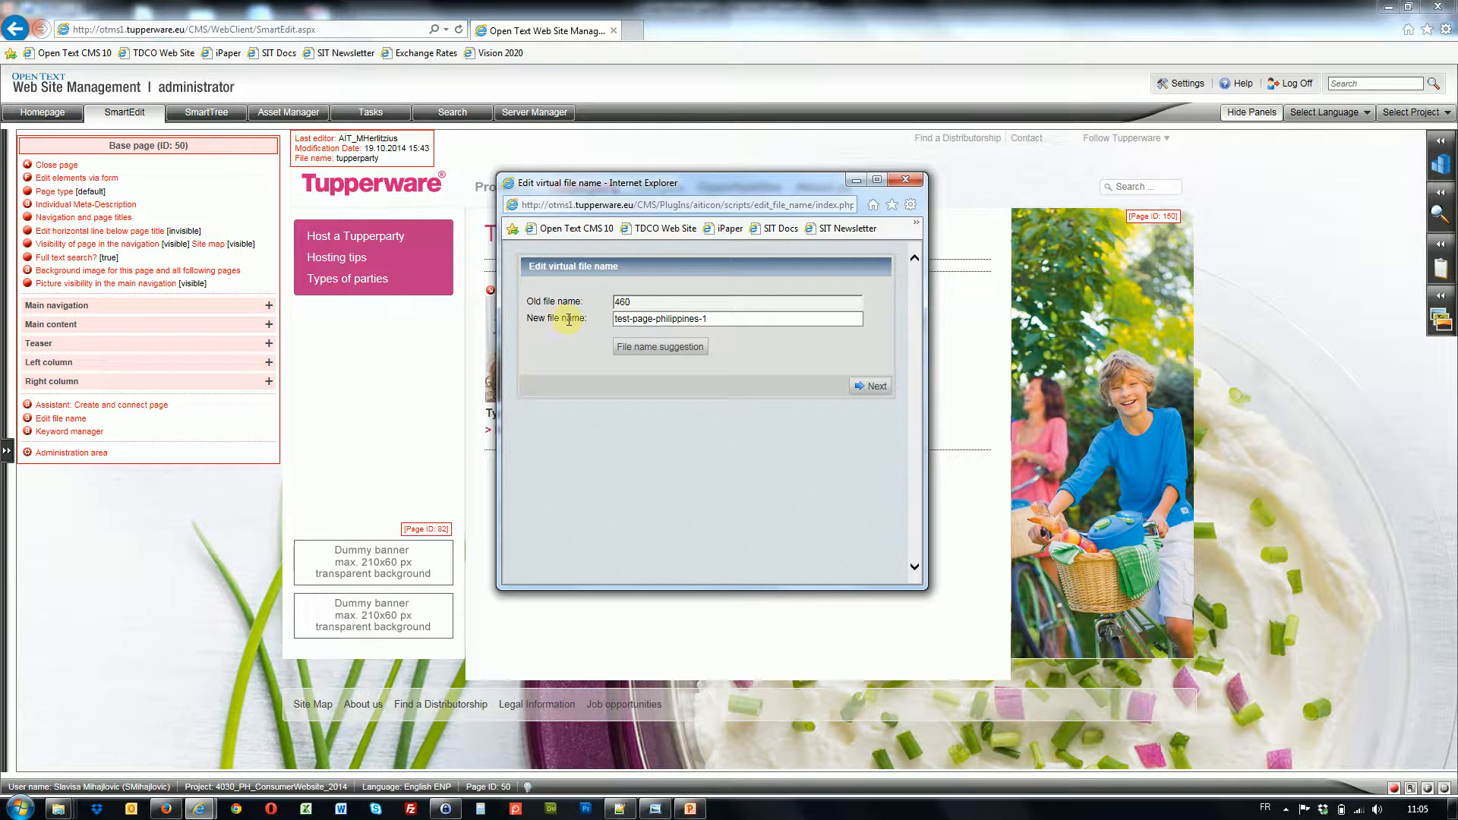
# Review the suggested new file name for the created page.
pyautogui.moveTo(740, 319); pyautogui.dragTo(572, 325)
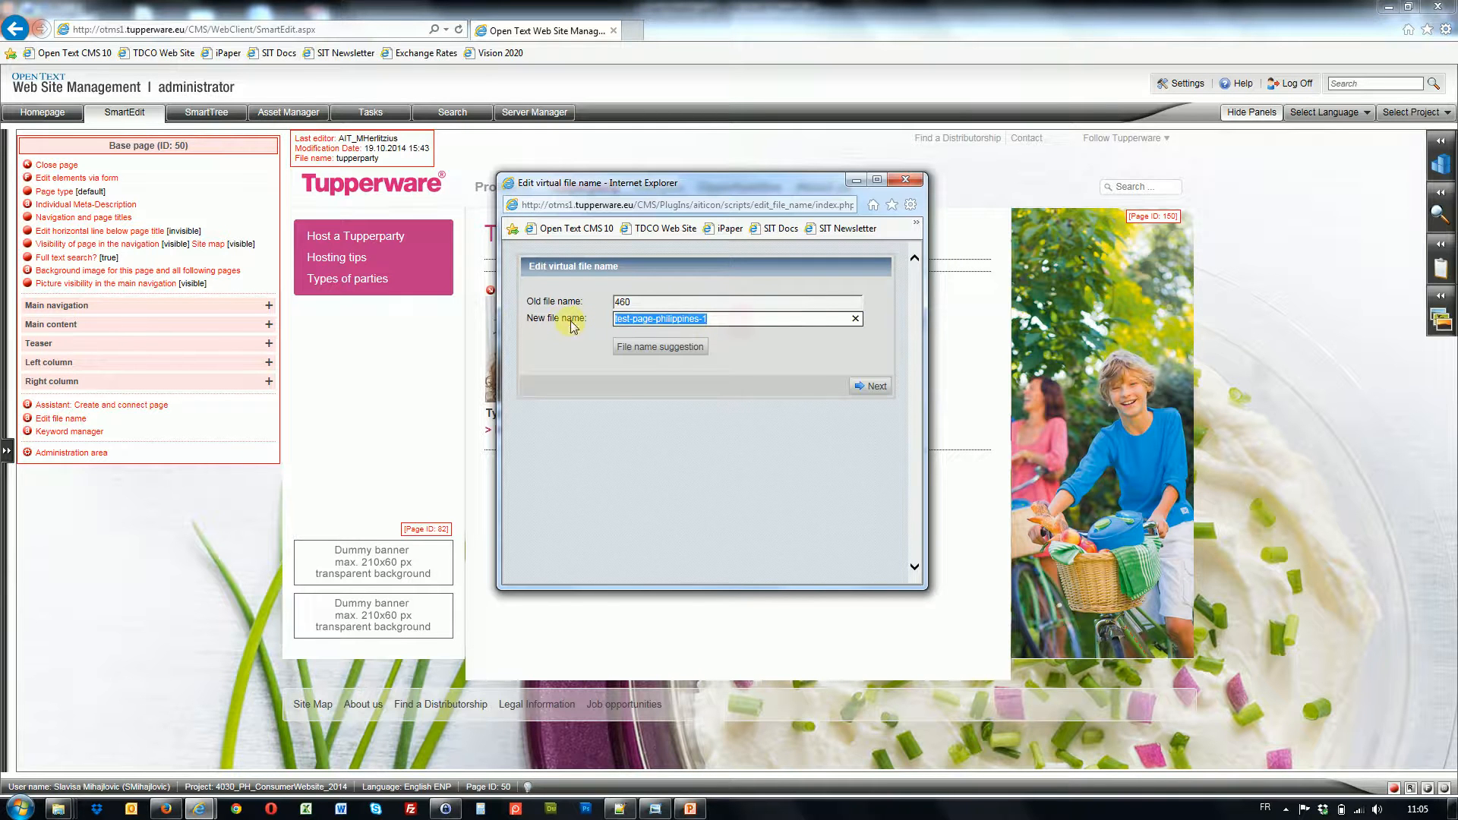
pyautogui.click(616, 413)
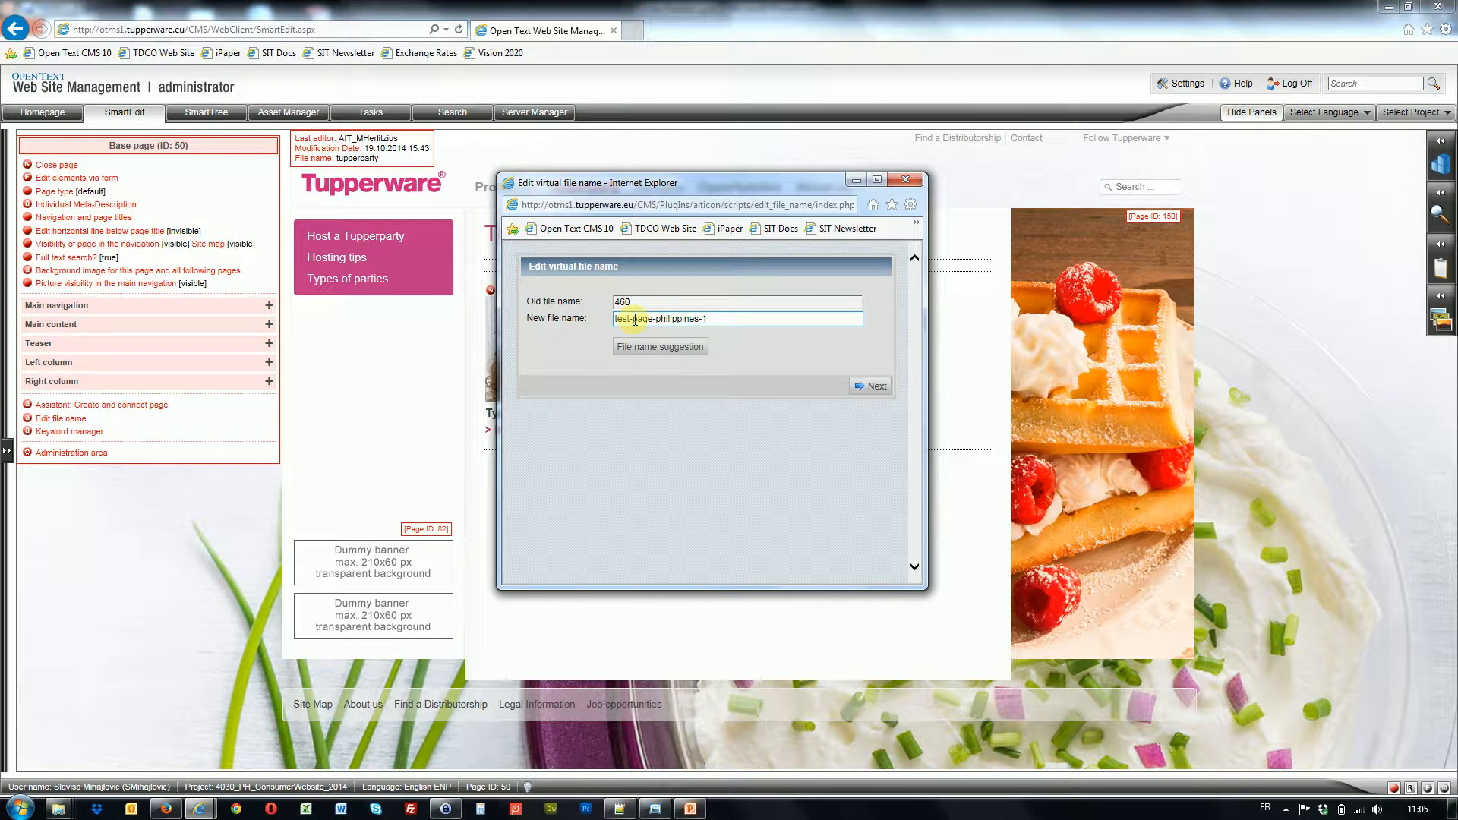
pyautogui.moveTo(734, 319); pyautogui.dragTo(544, 322)
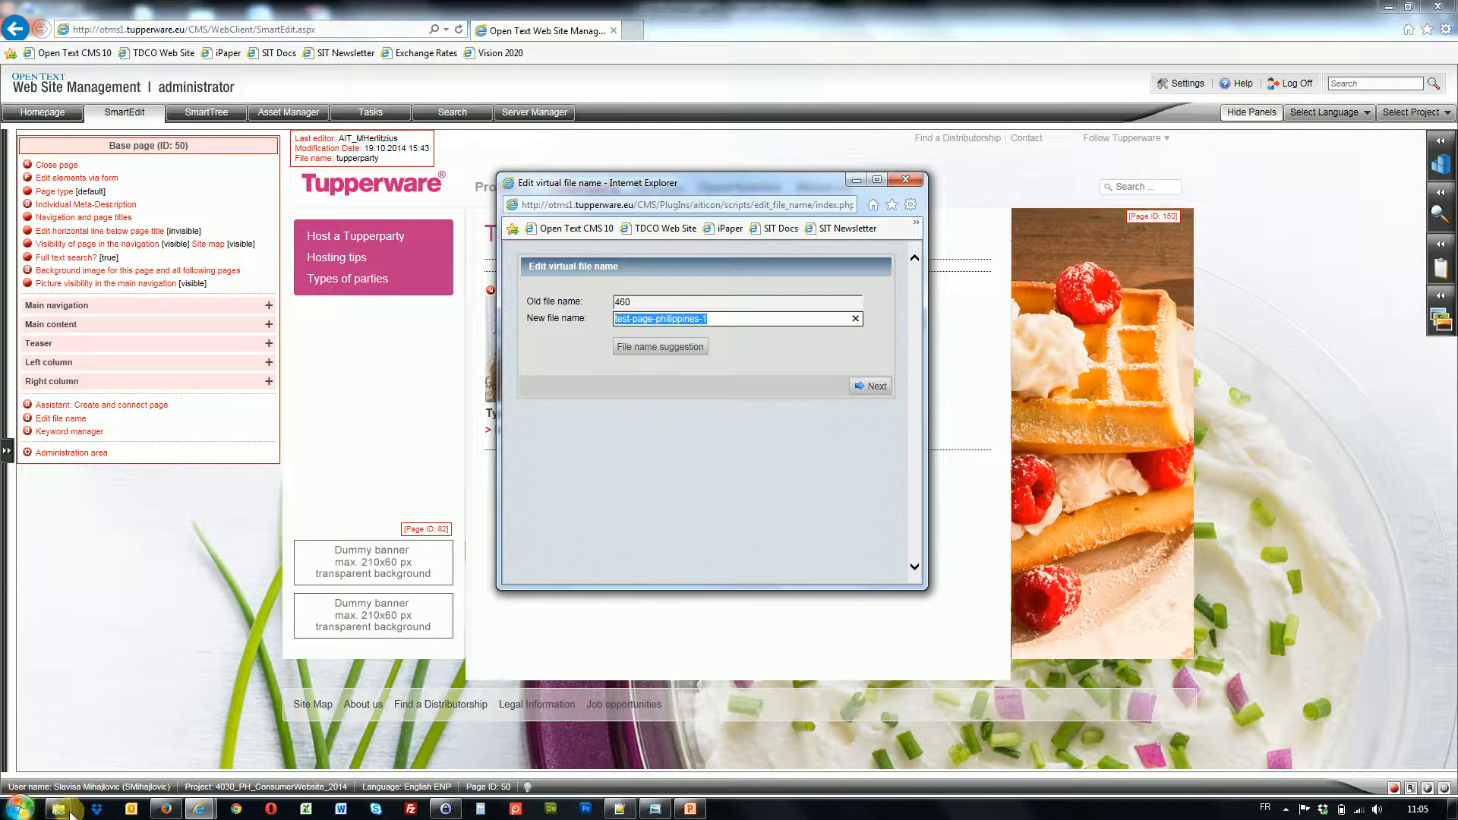
pyautogui.click(19, 808)
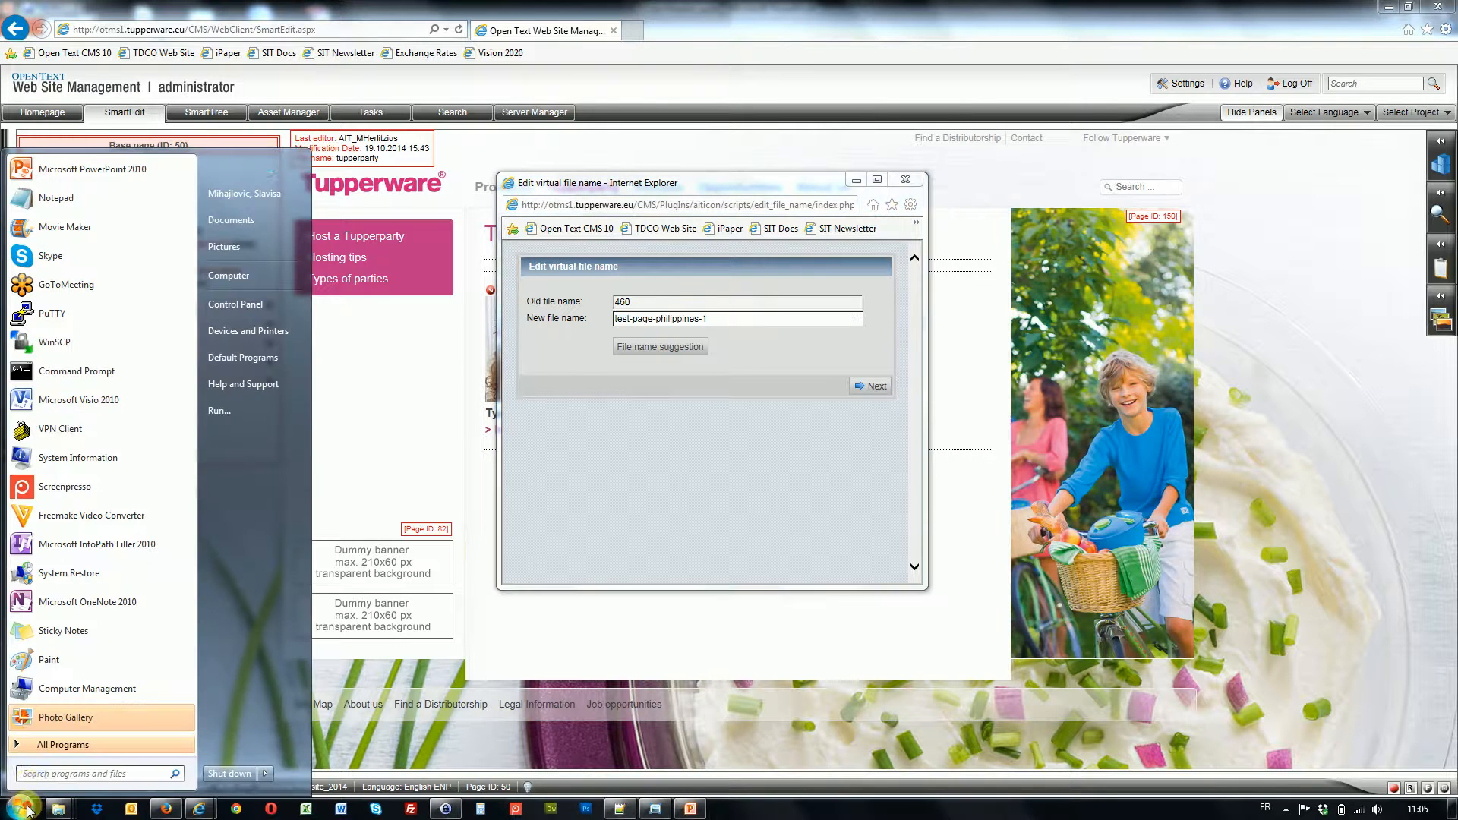
pyautogui.click(62, 196)
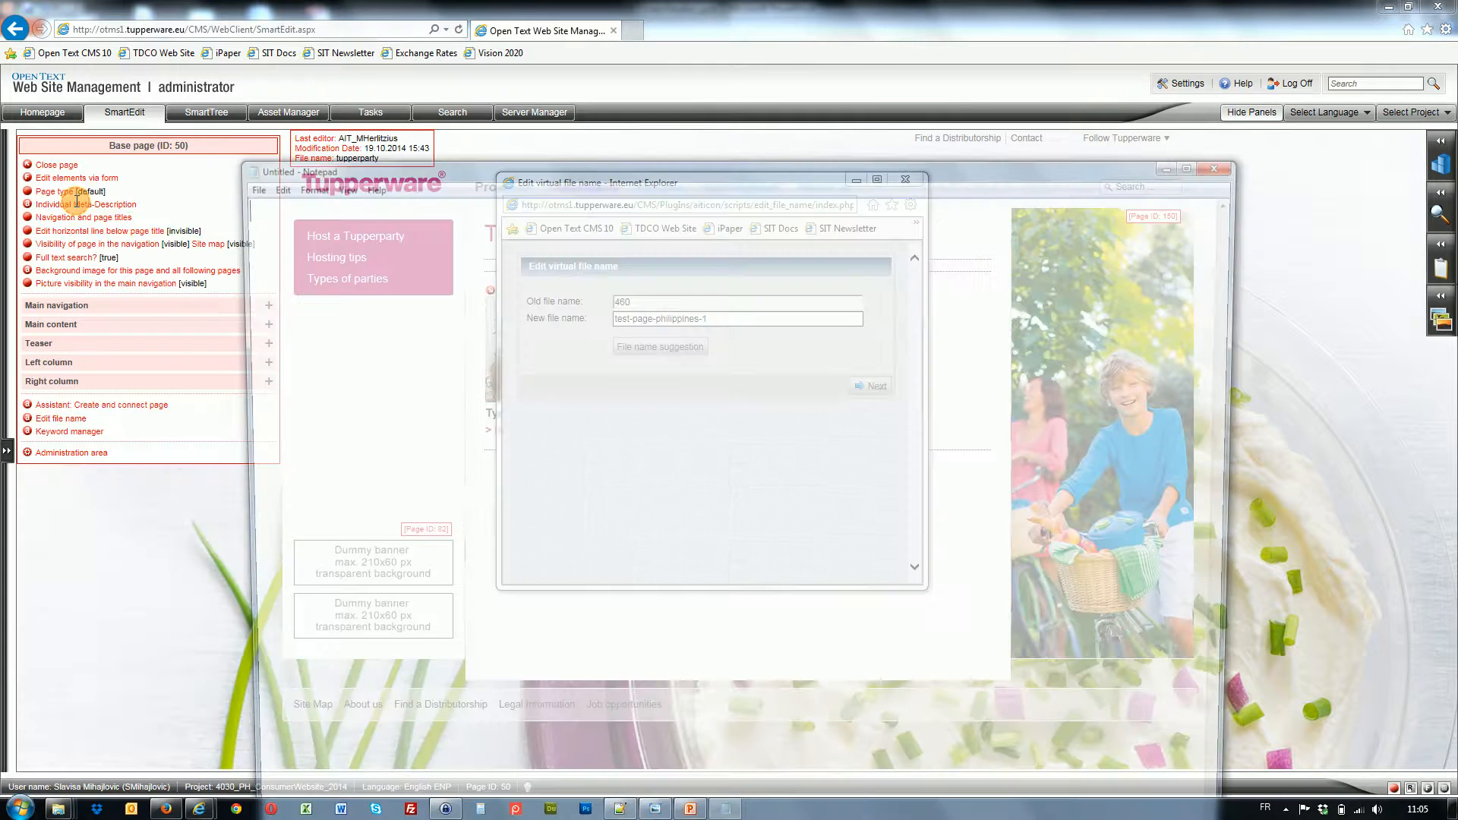
pyautogui.write('www')
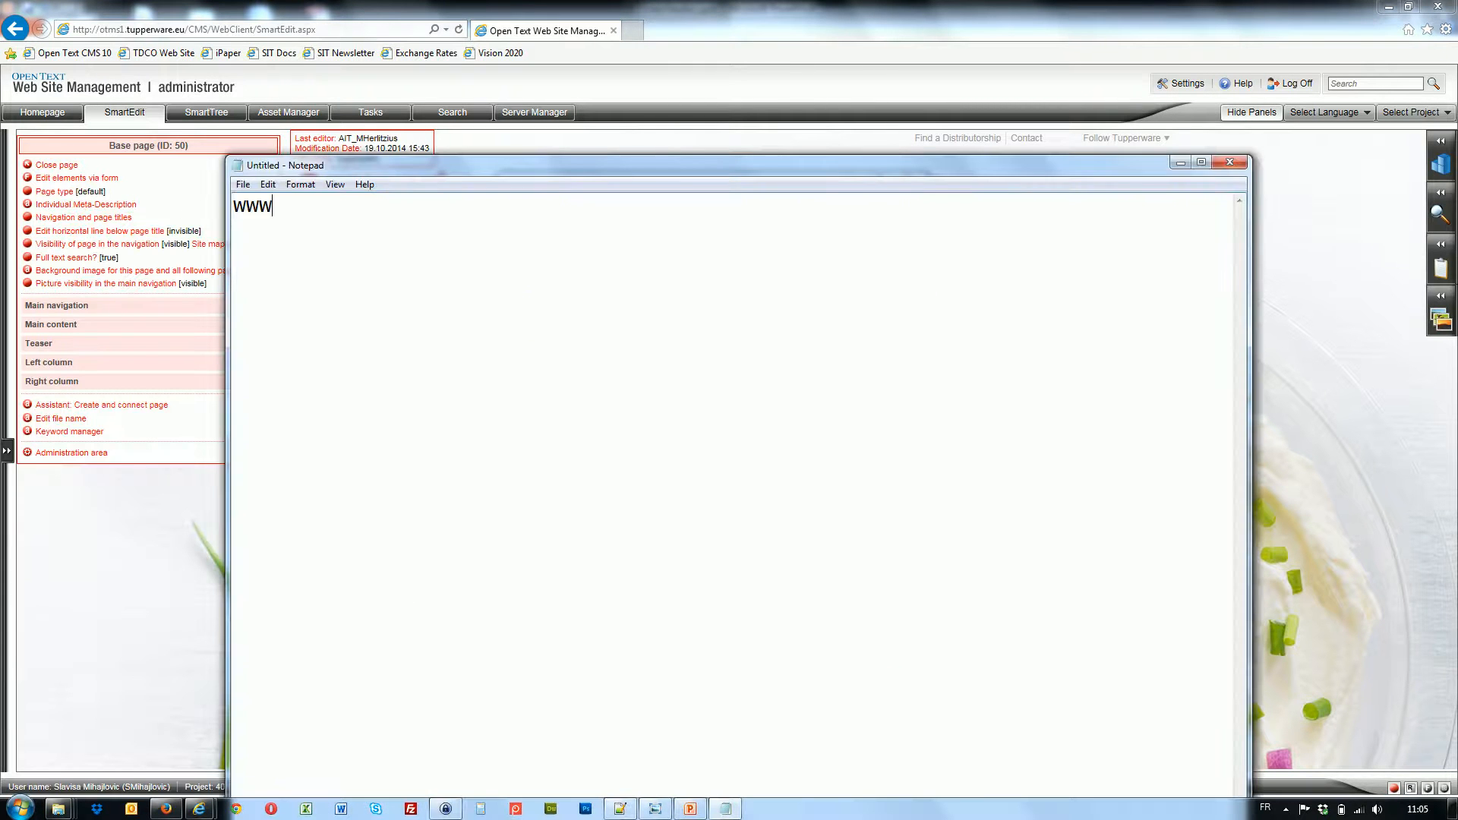
pyautogui.write('.tupperwarebrands.ph')
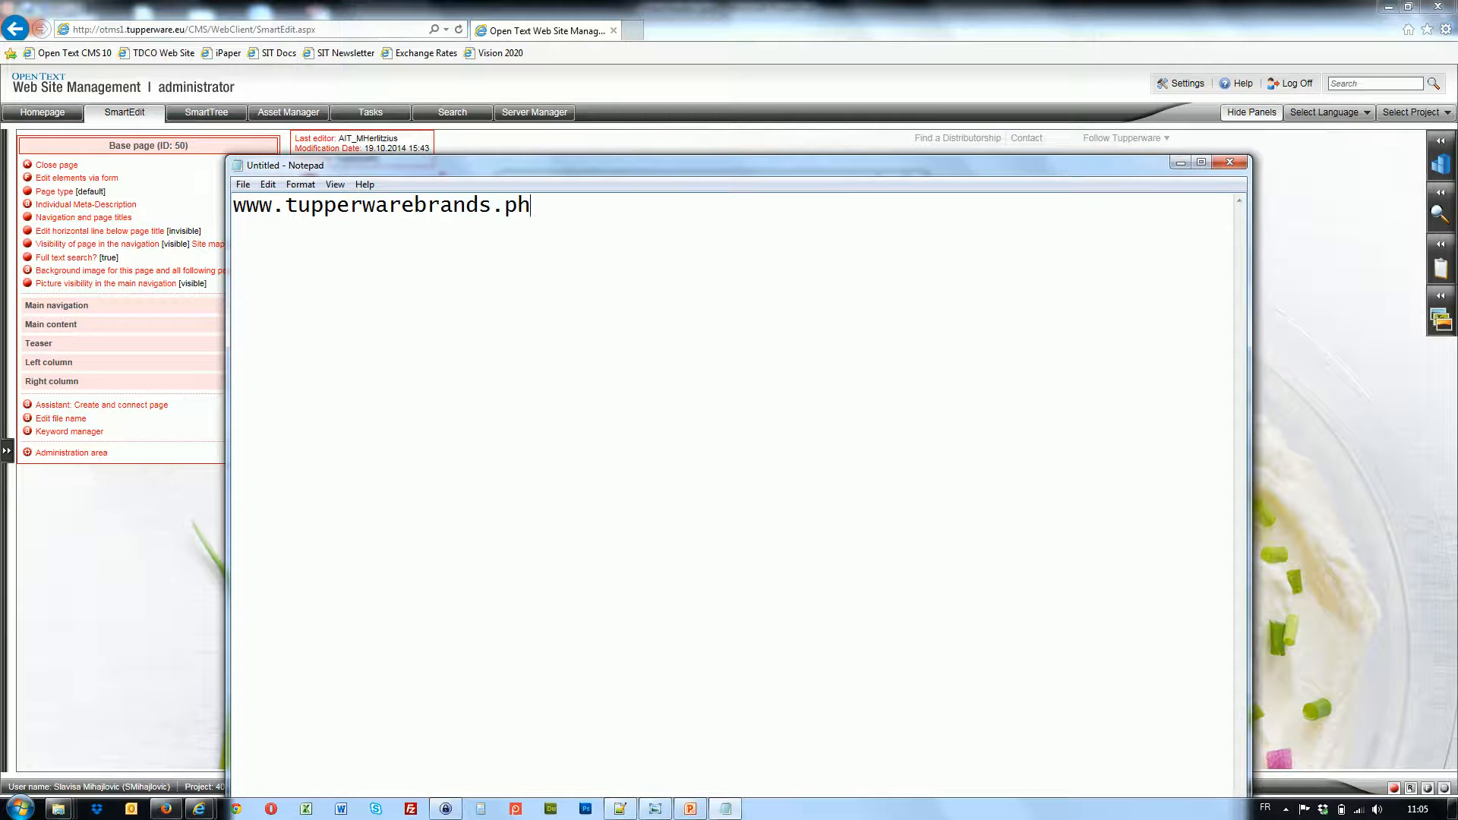
pyautogui.write('/test-')
pyautogui.write('ppage')
pyautogui.press('BackSpace')
pyautogui.press('BackSpace')
pyautogui.press('BackSpace')
pyautogui.press('BackSpace')
pyautogui.moveTo(641, 232); pyautogui.dragTo(677, 125)
pyautogui.write('a')
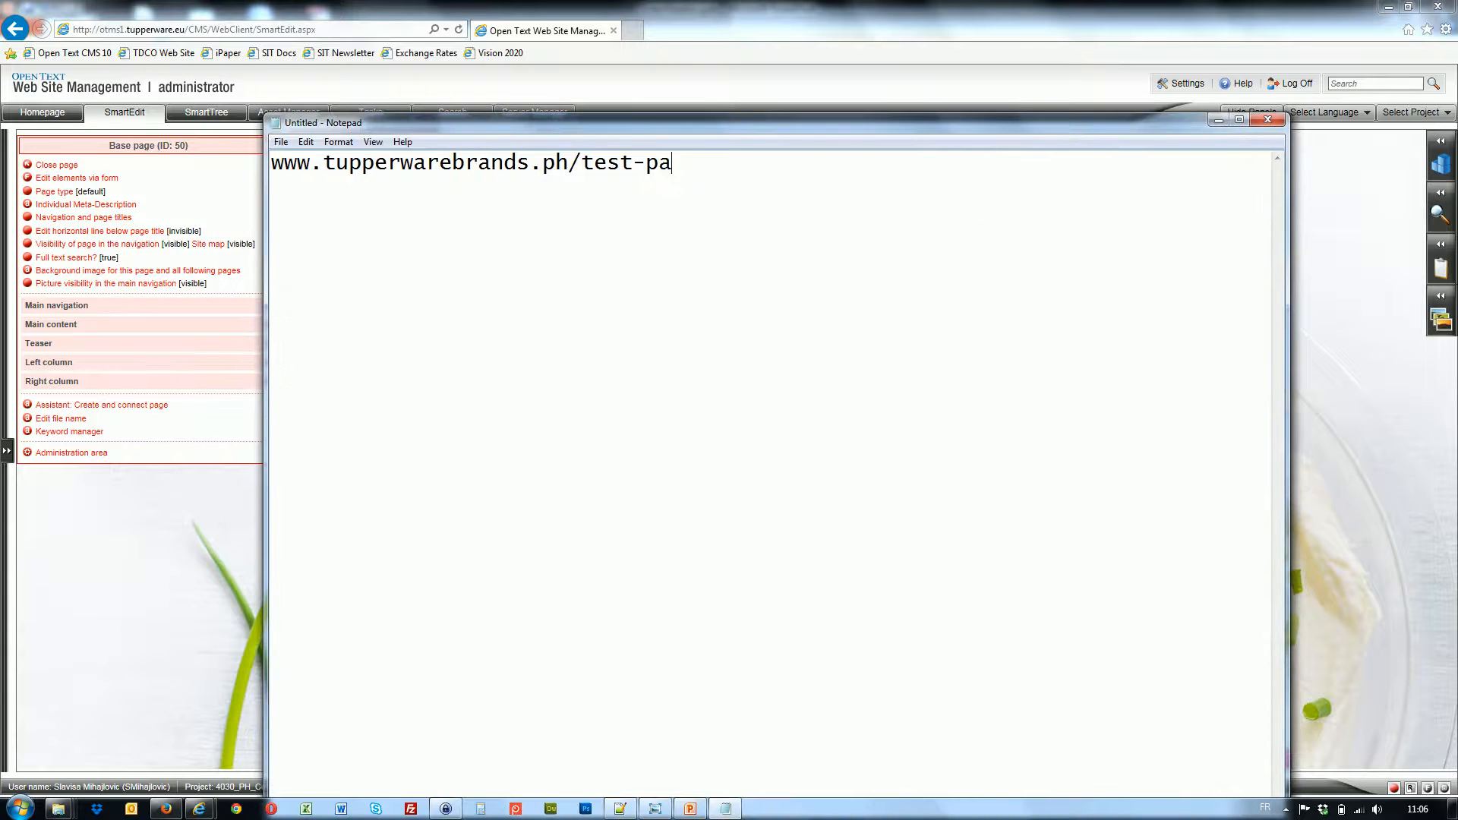
pyautogui.write('ge-philippines-1')
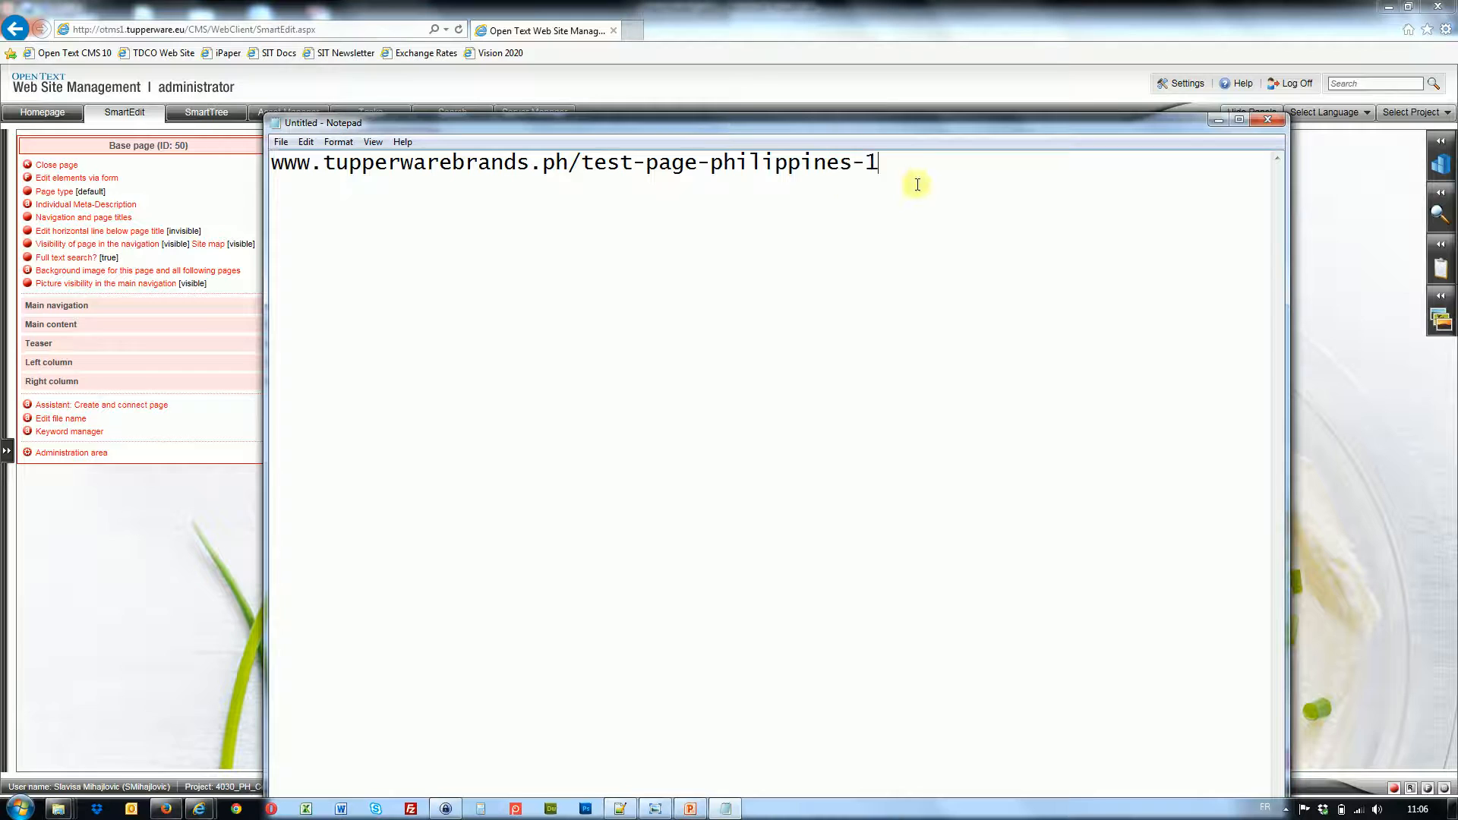
# Examine the example address, highlighting the full URL, the file name after the slash and its hyphenated words.
pyautogui.moveTo(917, 185); pyautogui.dragTo(221, 162)
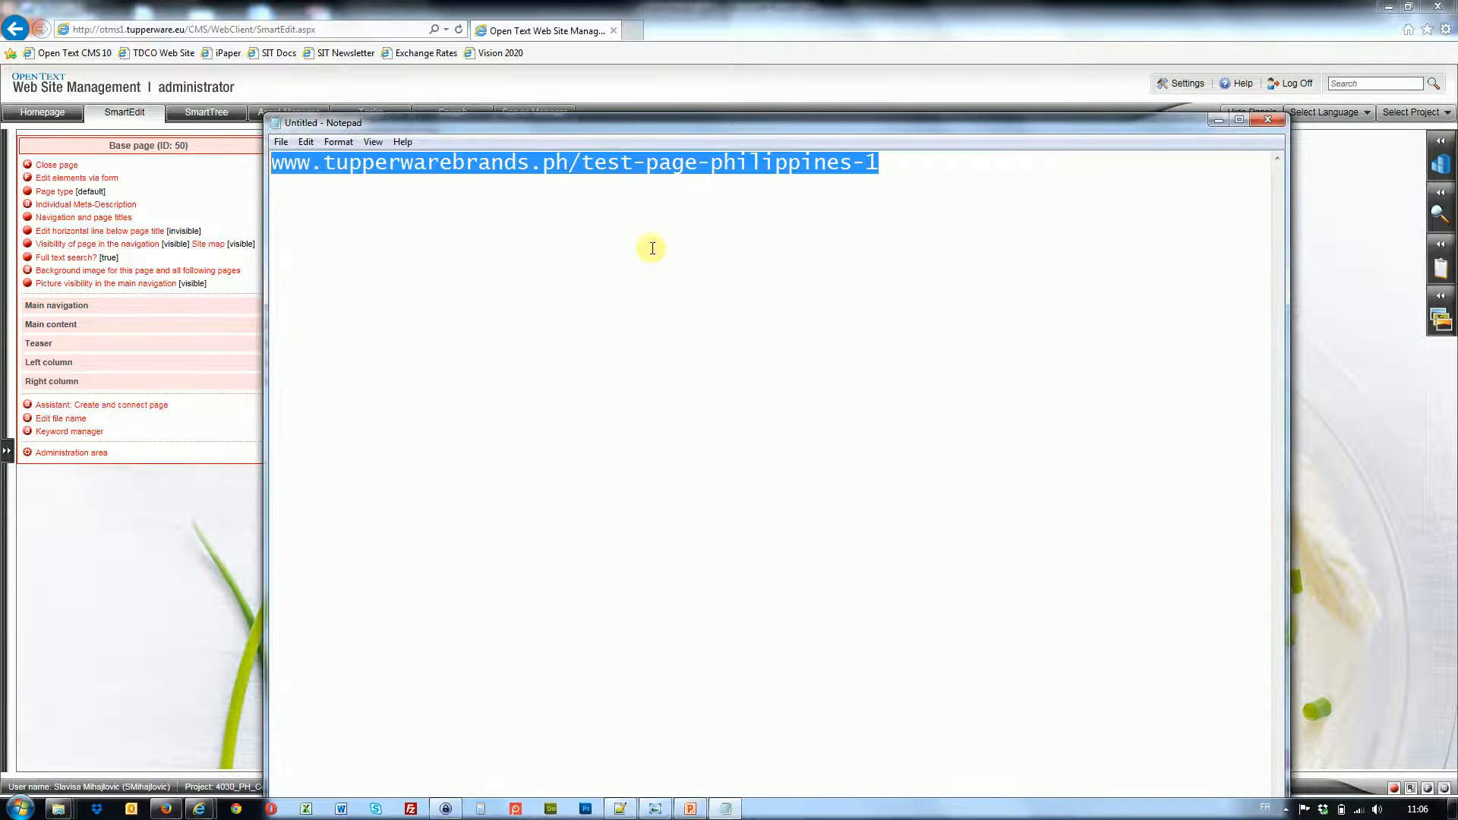
pyautogui.click(584, 165)
pyautogui.moveTo(583, 164); pyautogui.dragTo(840, 186)
pyautogui.click(901, 168)
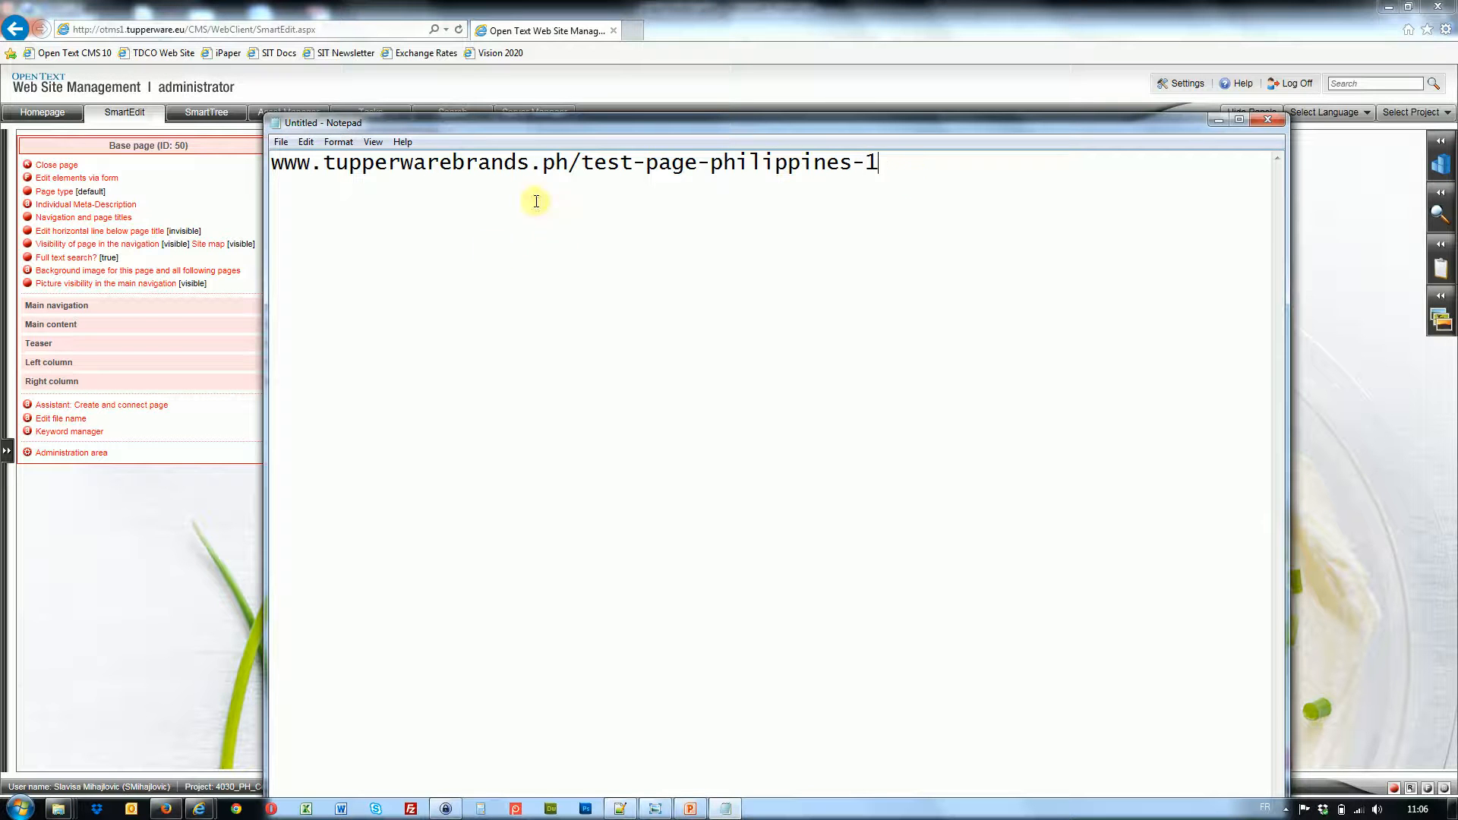
pyautogui.moveTo(582, 162); pyautogui.dragTo(690, 163)
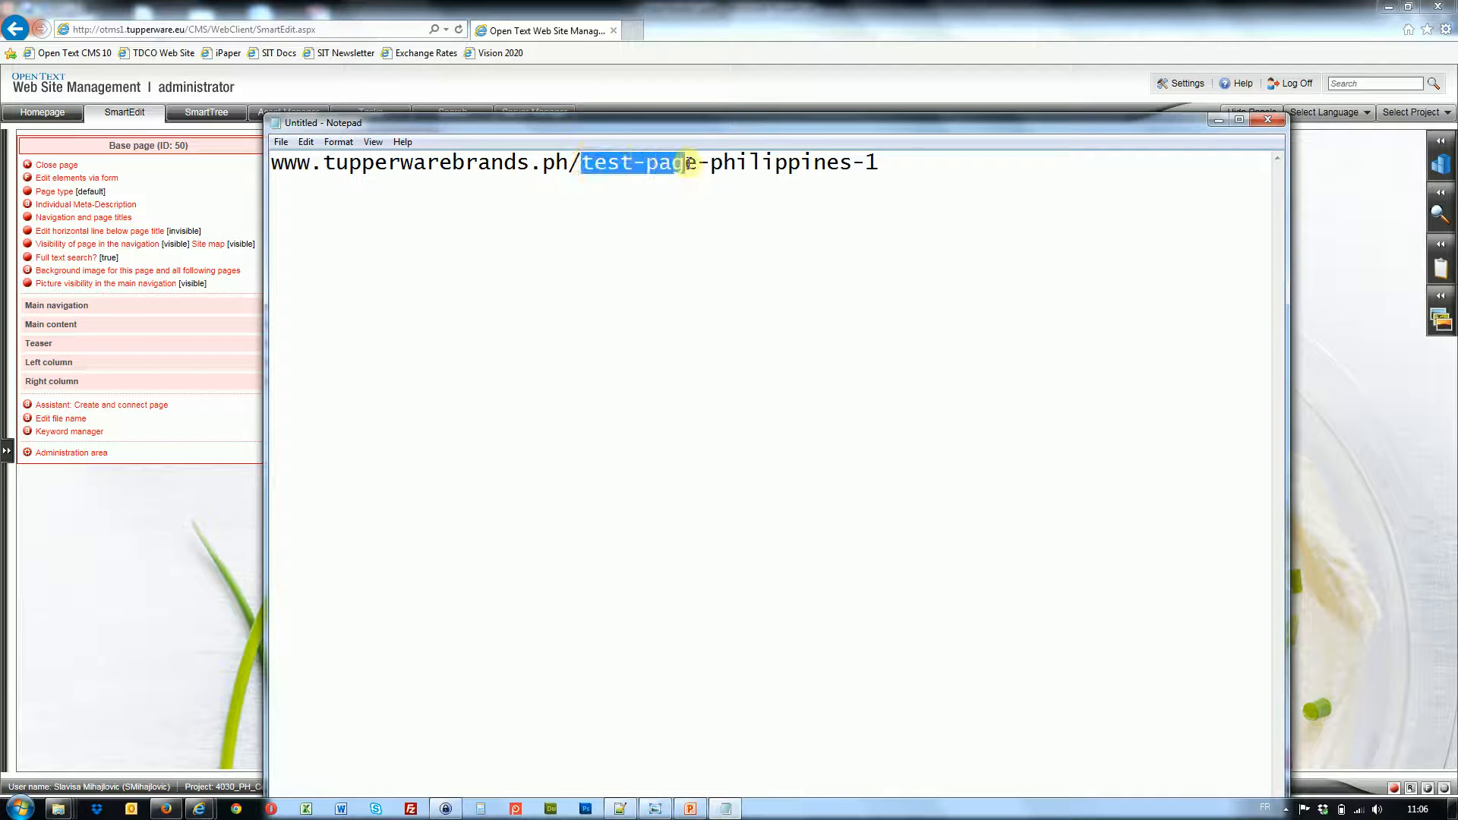
pyautogui.click(787, 163)
pyautogui.moveTo(866, 162); pyautogui.dragTo(633, 162)
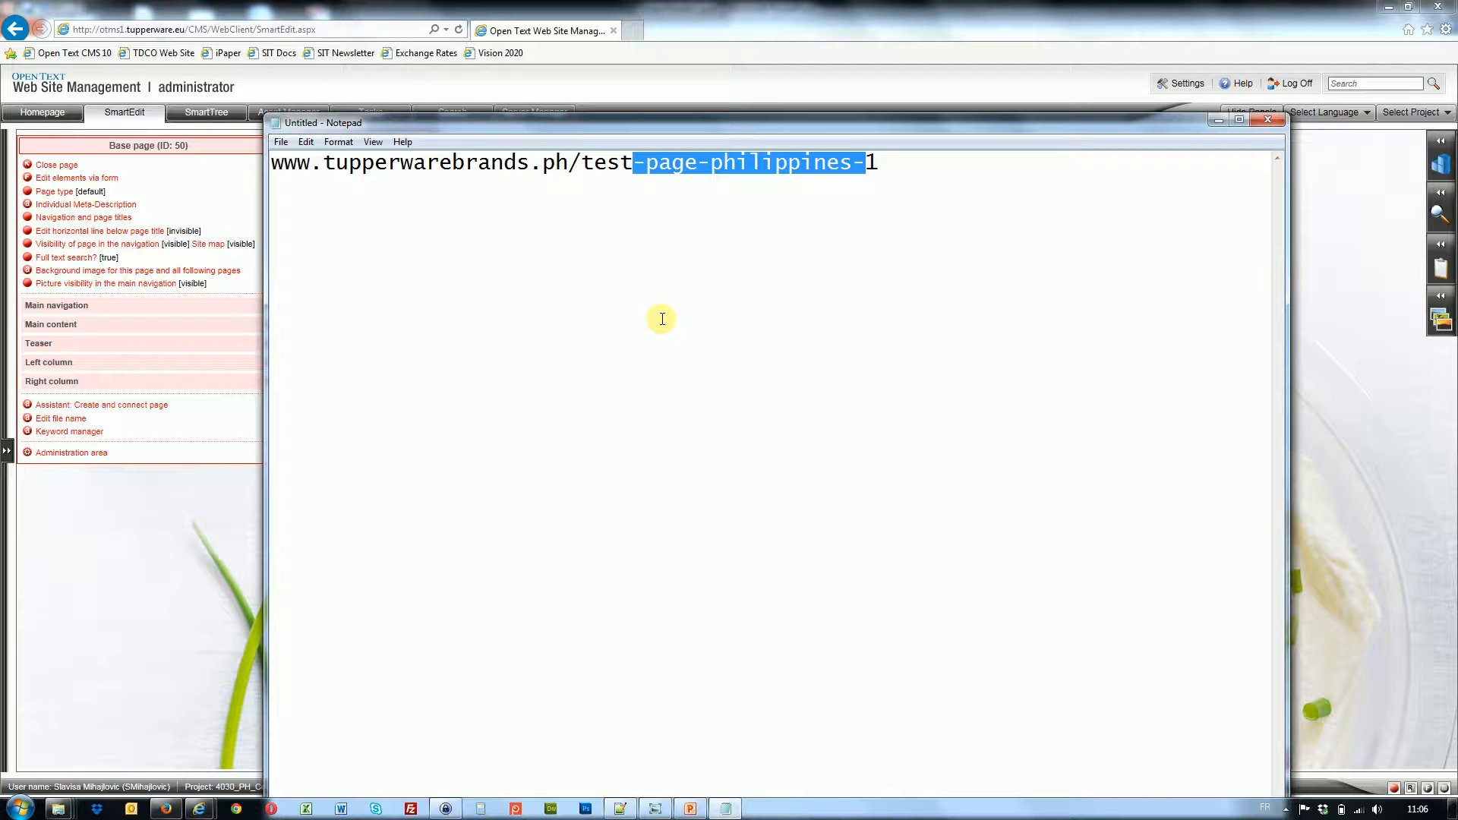
pyautogui.click(747, 259)
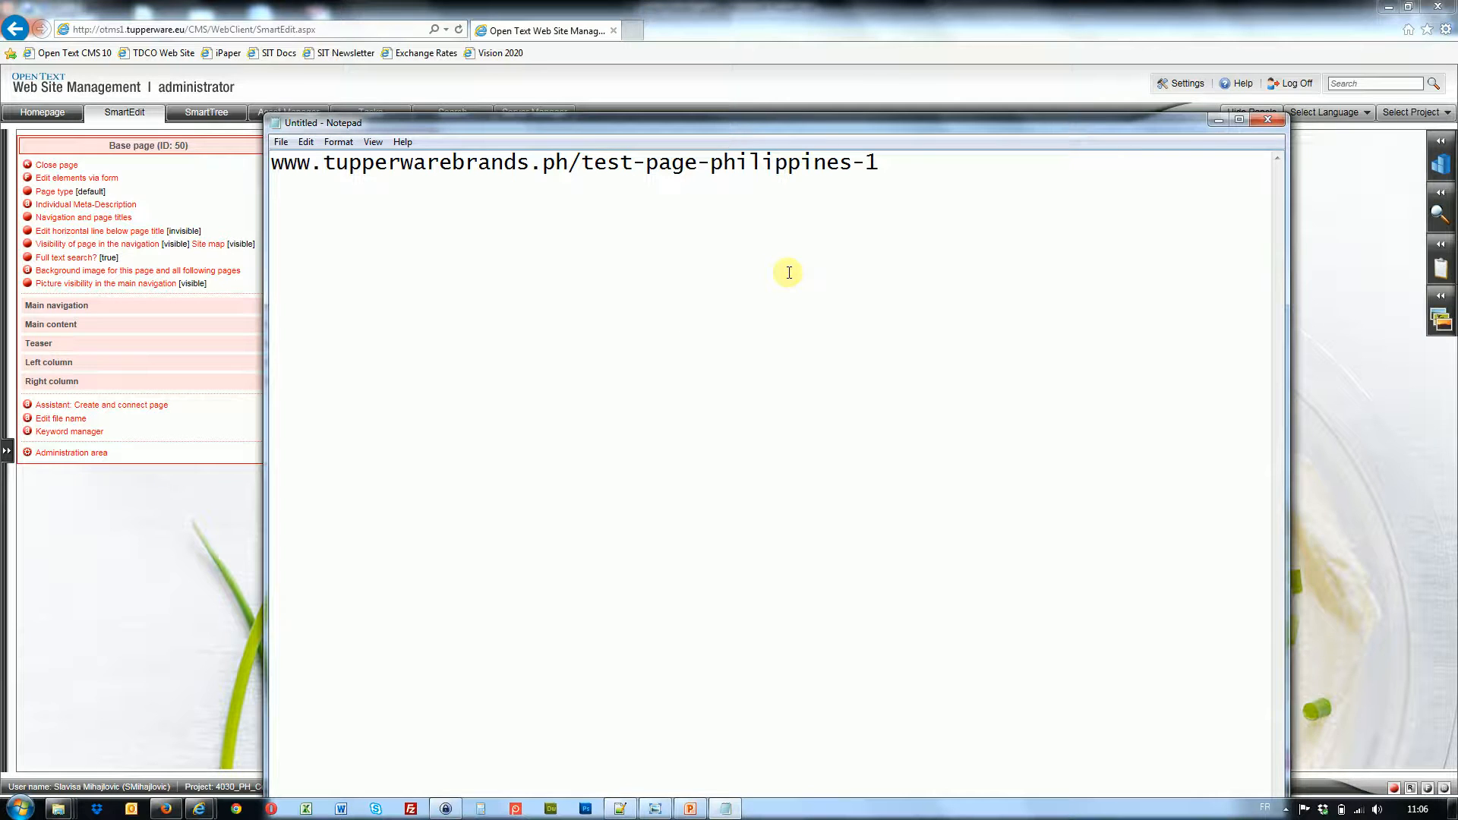
# Append /third-level-page to the example address, then minimize Notepad to return to the file name dialog.
pyautogui.click(919, 166)
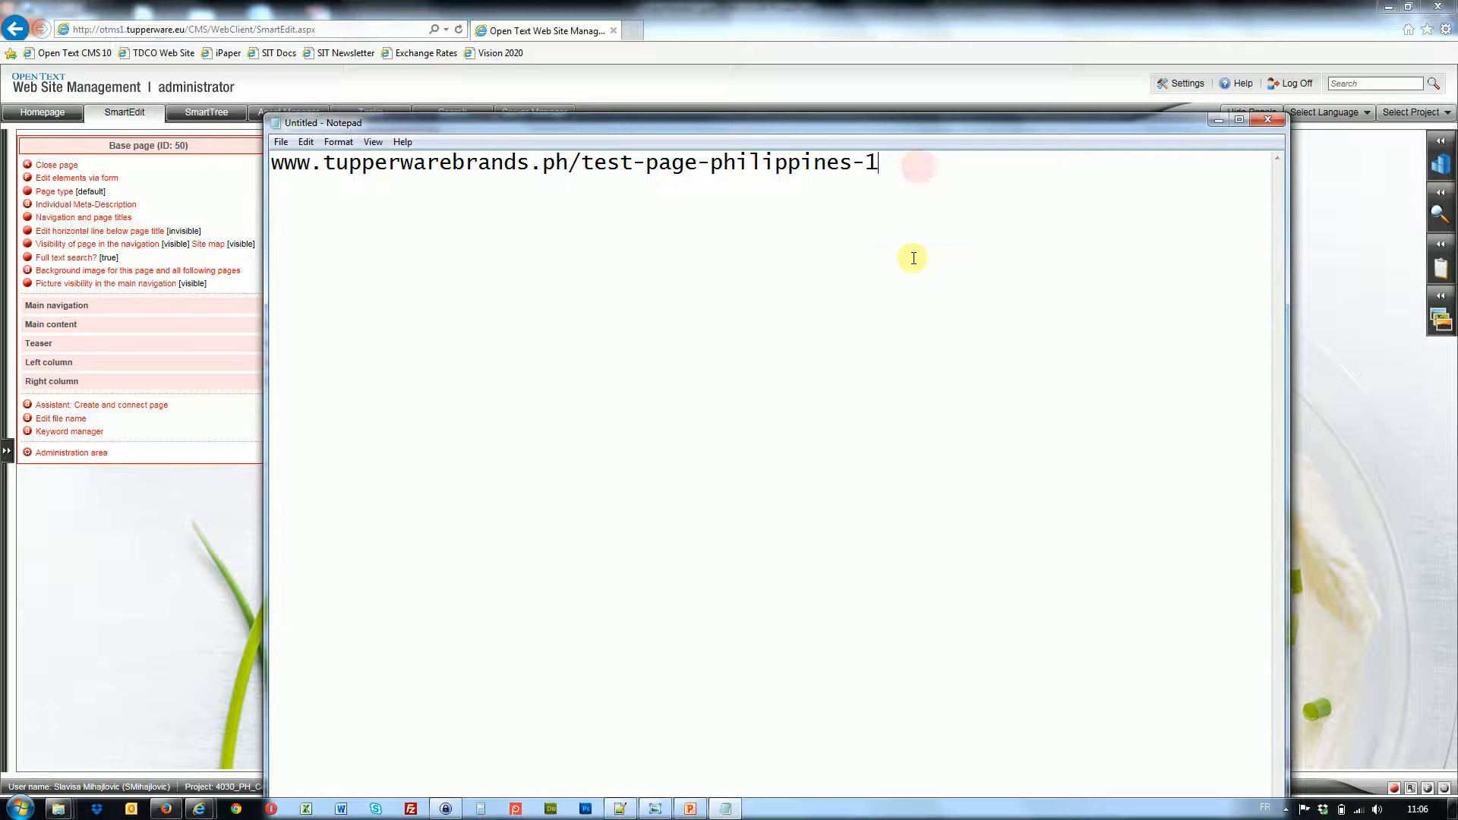
pyautogui.write('/')
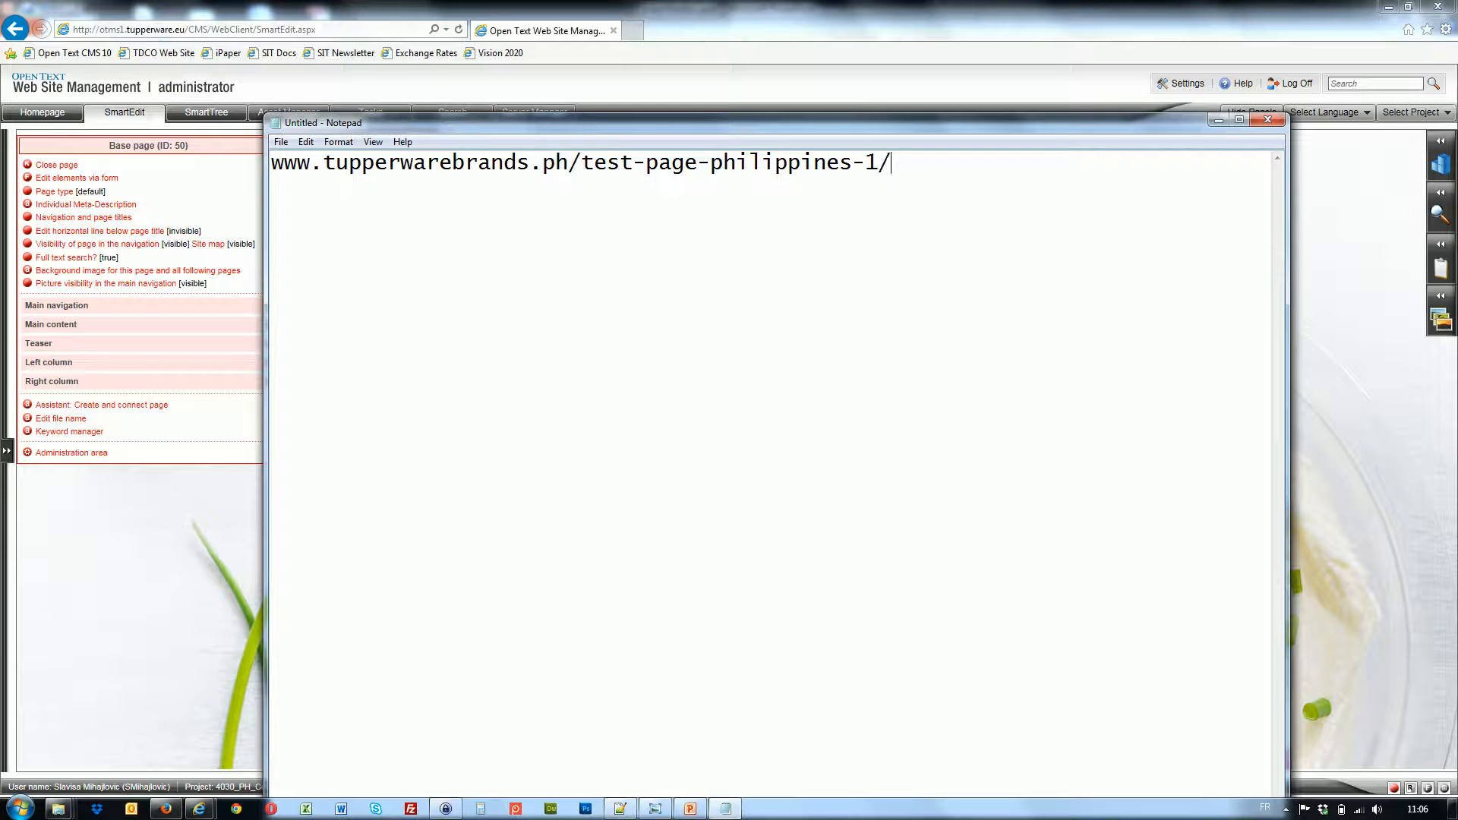
pyautogui.write('thir')
pyautogui.write('d.')
pyautogui.write('-leve')
pyautogui.write('l-page')
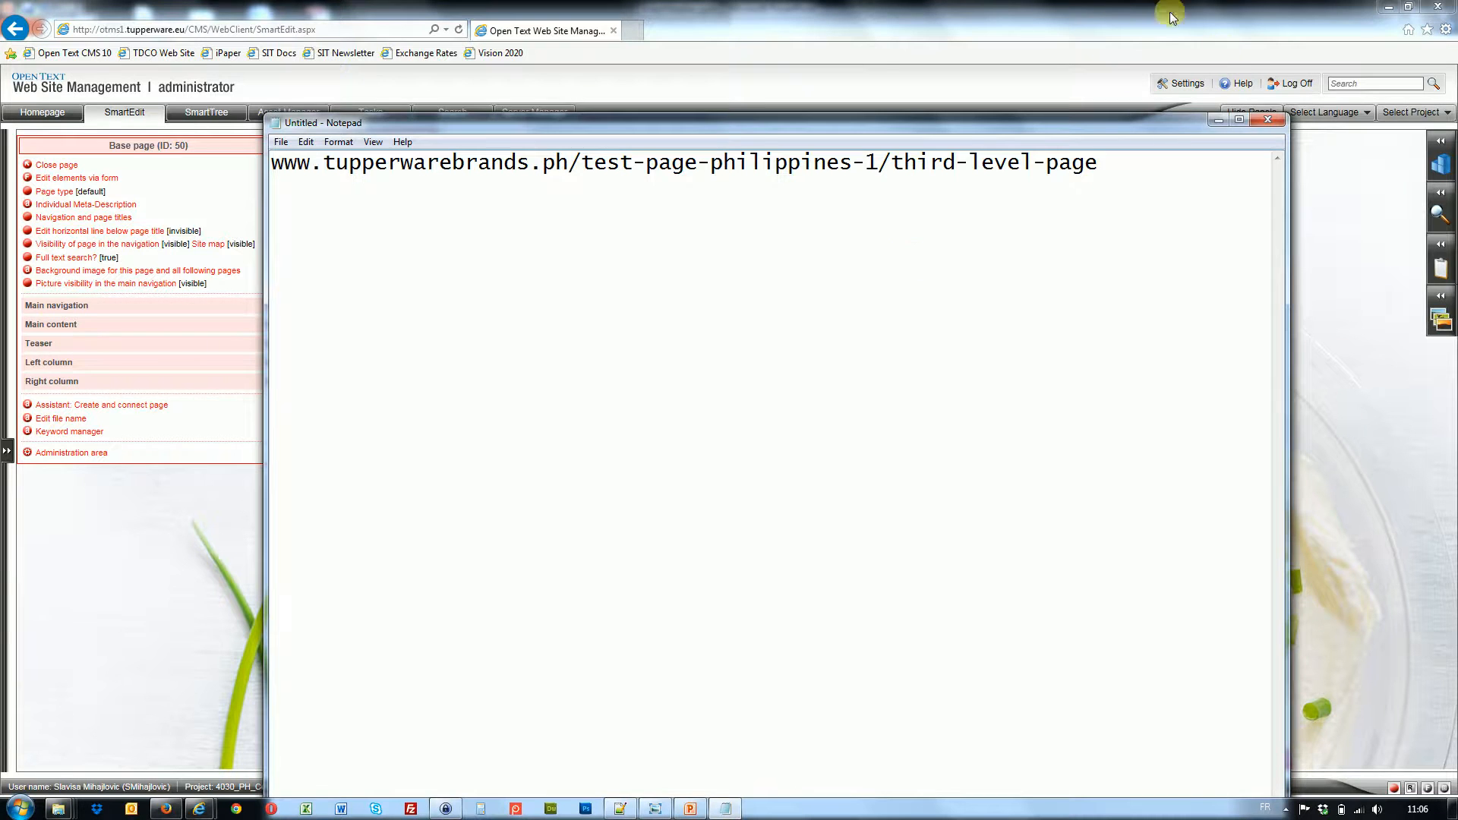
pyautogui.click(1218, 120)
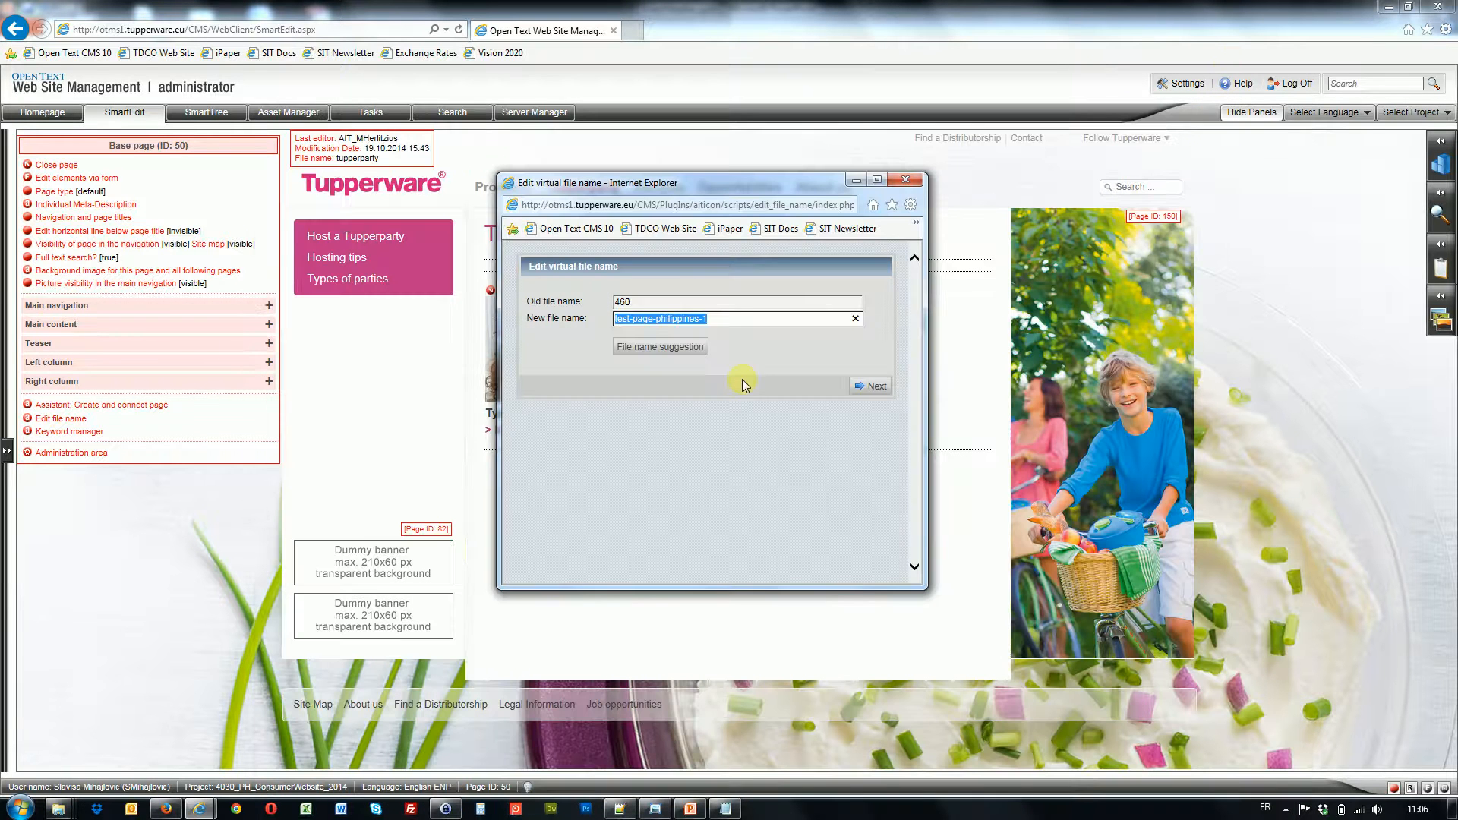
# Save the suggested file name test-page-philippines-1 and continue to the keyword settings.
pyautogui.click(821, 415)
pyautogui.click(864, 387)
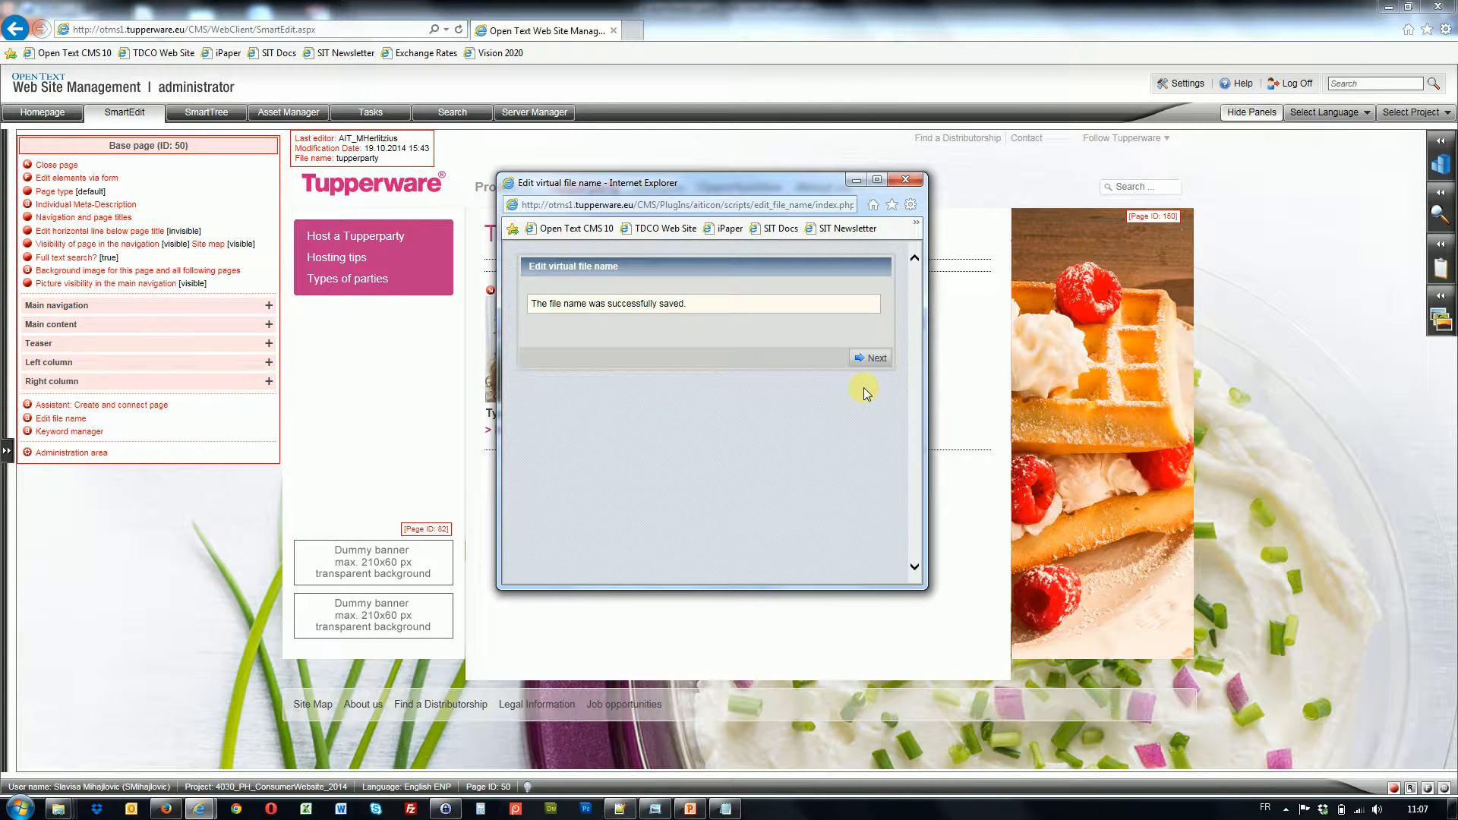
pyautogui.click(873, 357)
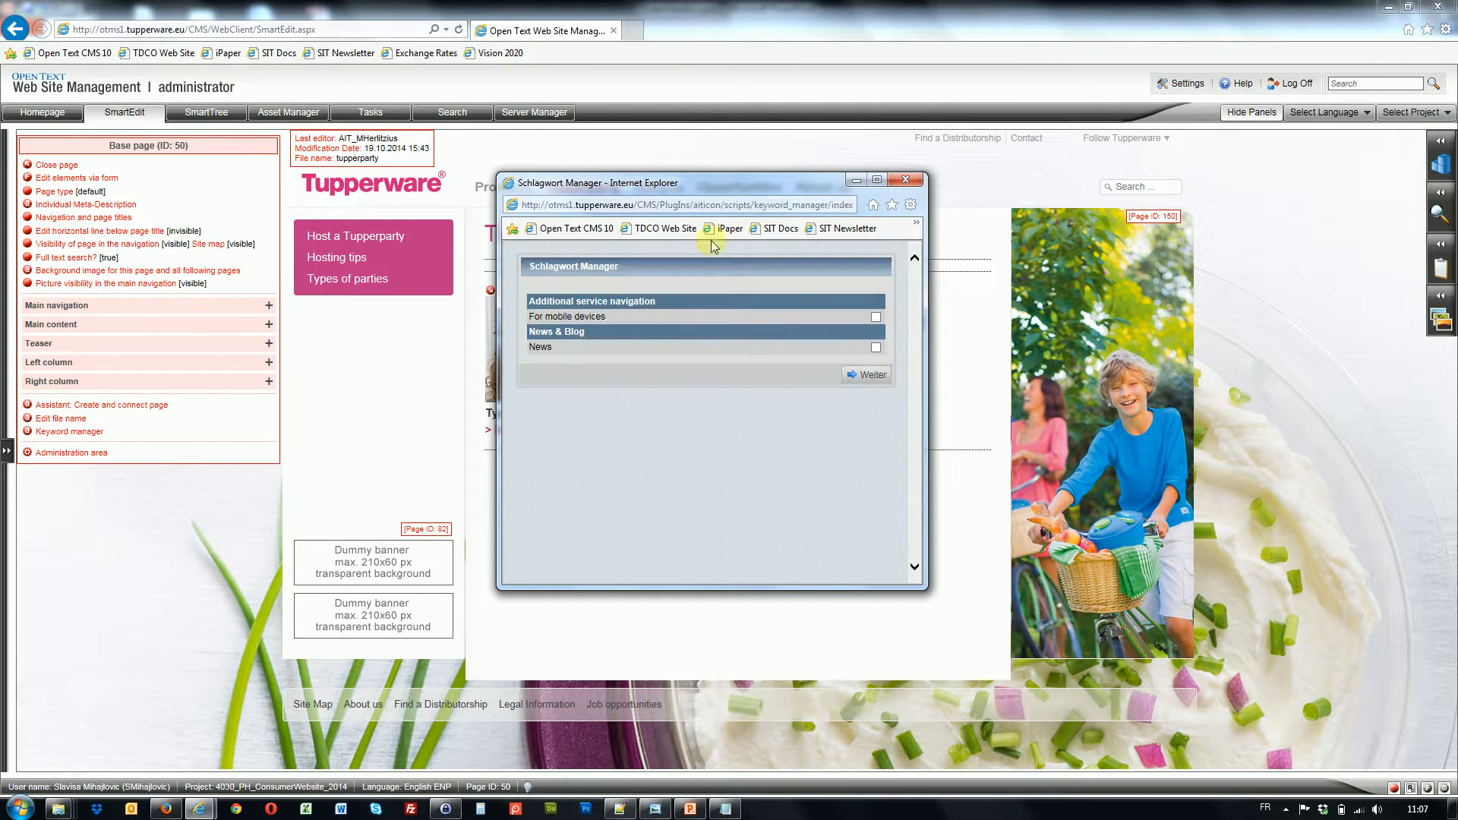
# Continue without assigning any keywords and proceed past the parent page reference to the meta description.
pyautogui.click(866, 377)
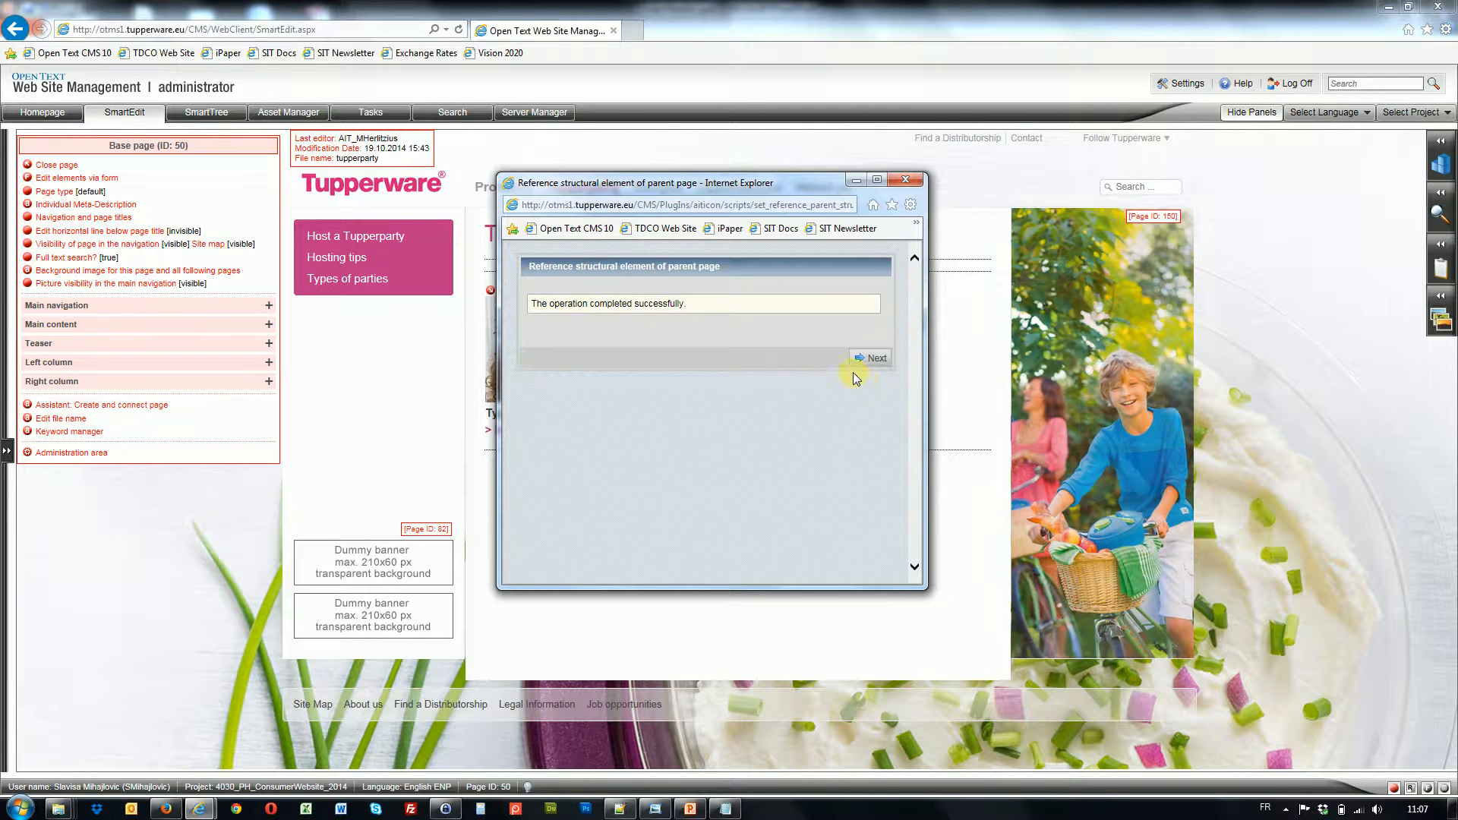
pyautogui.click(866, 357)
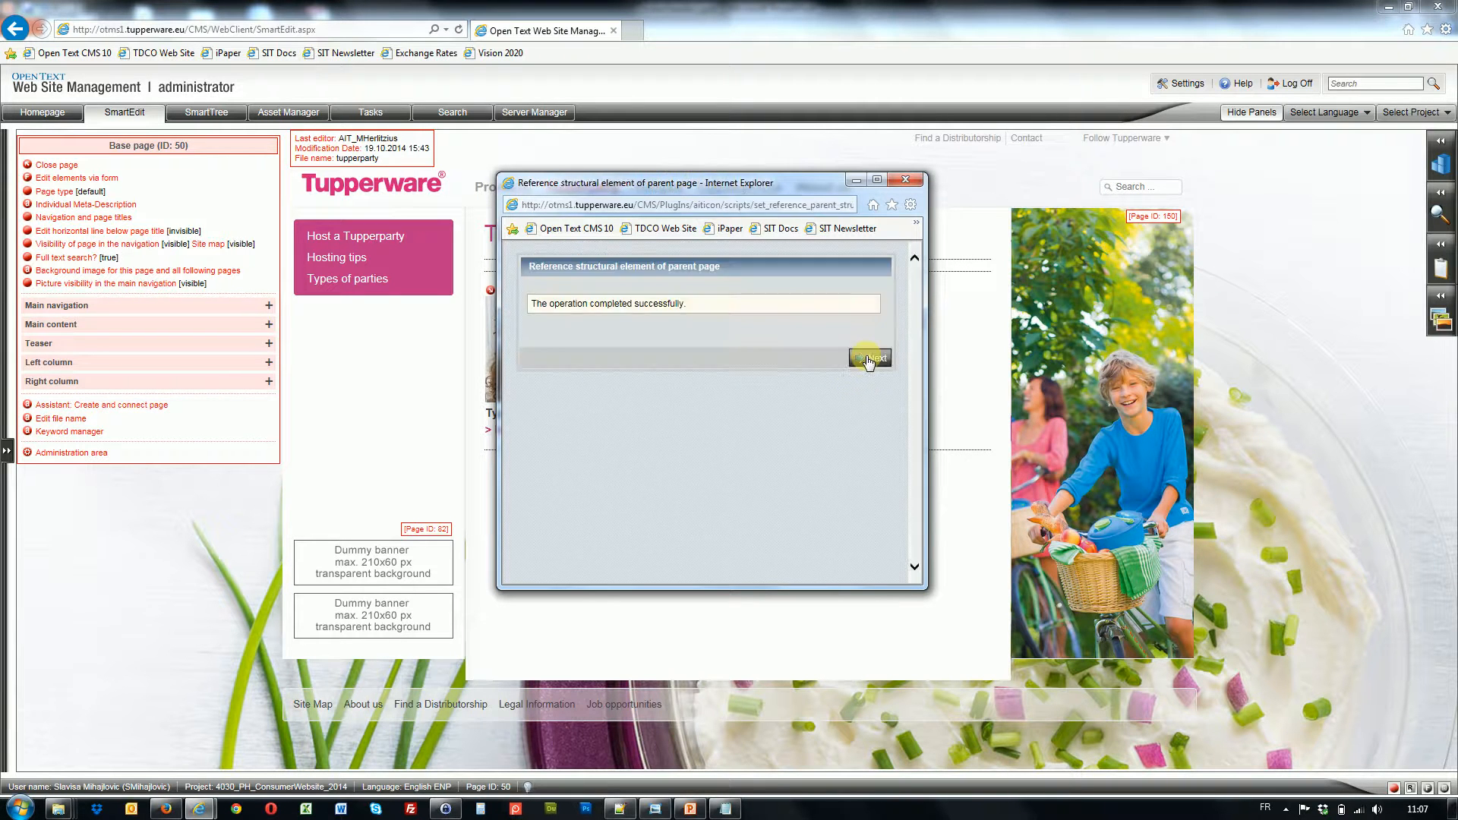
pyautogui.click(867, 358)
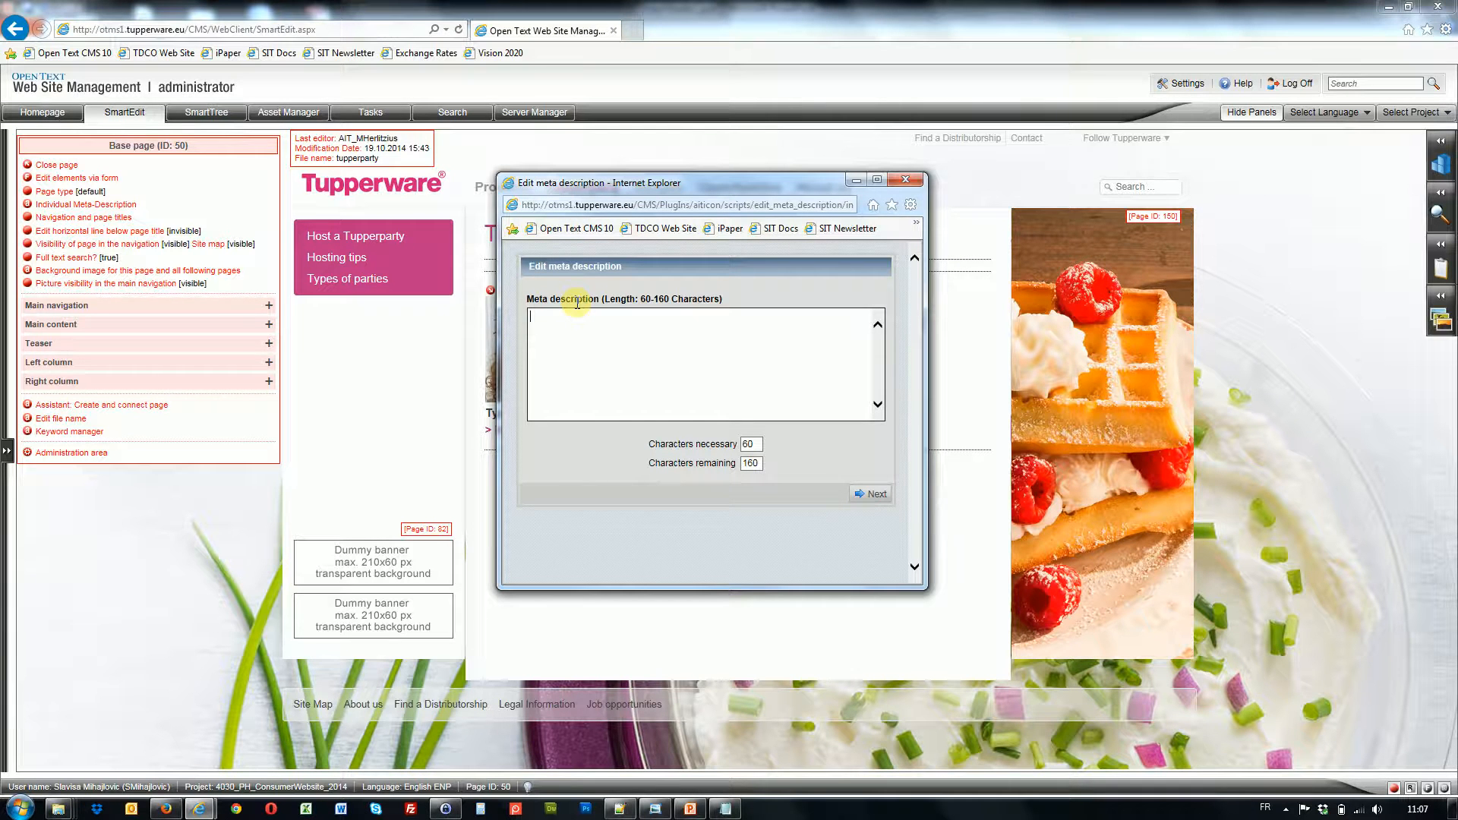
# Enter "A very short description of this page..." as a trial meta description and clear it again.
pyautogui.write('A v')
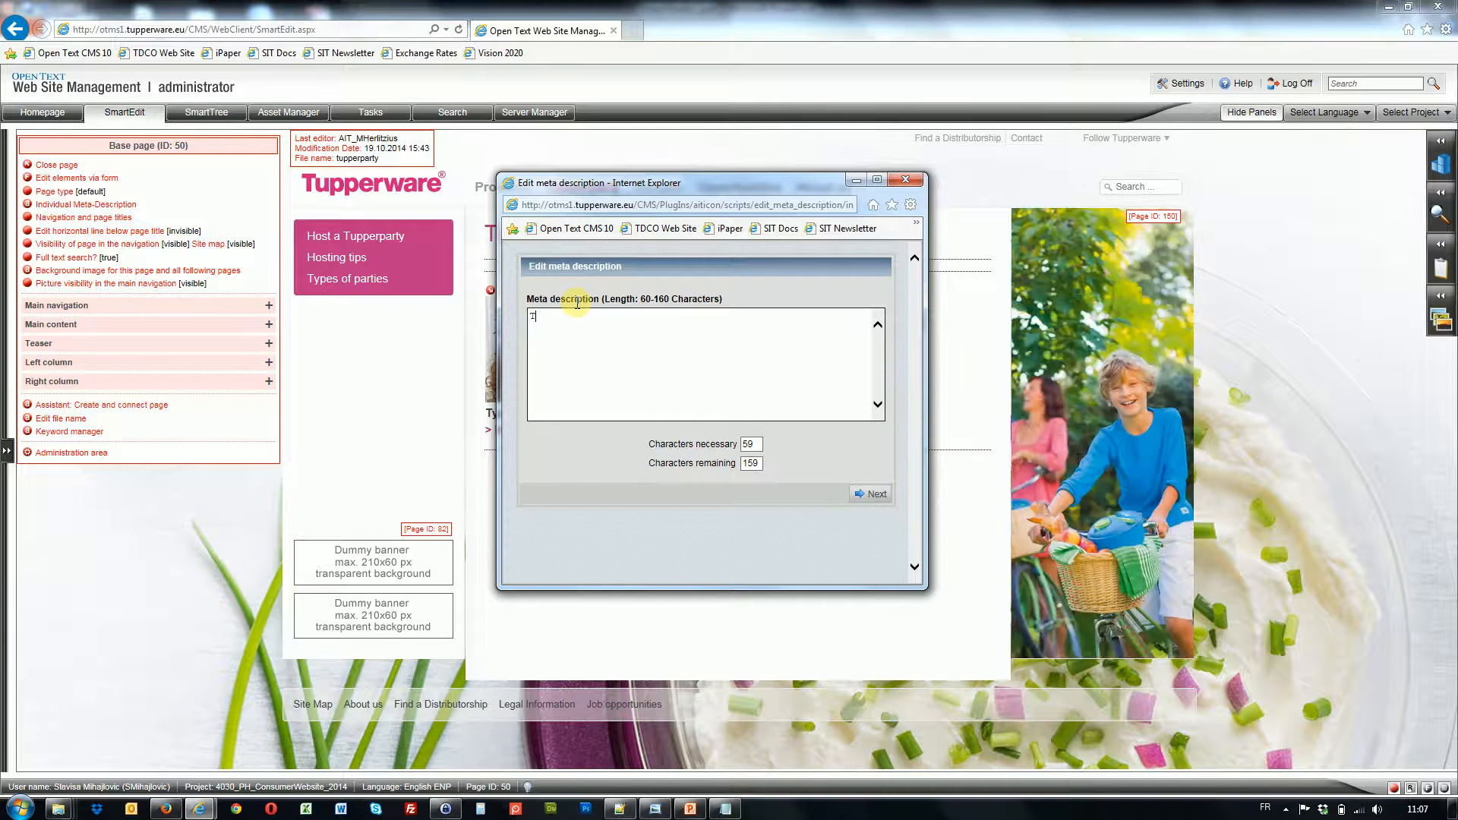
pyautogui.write('ery short description on')
pyautogui.write(' this page...')
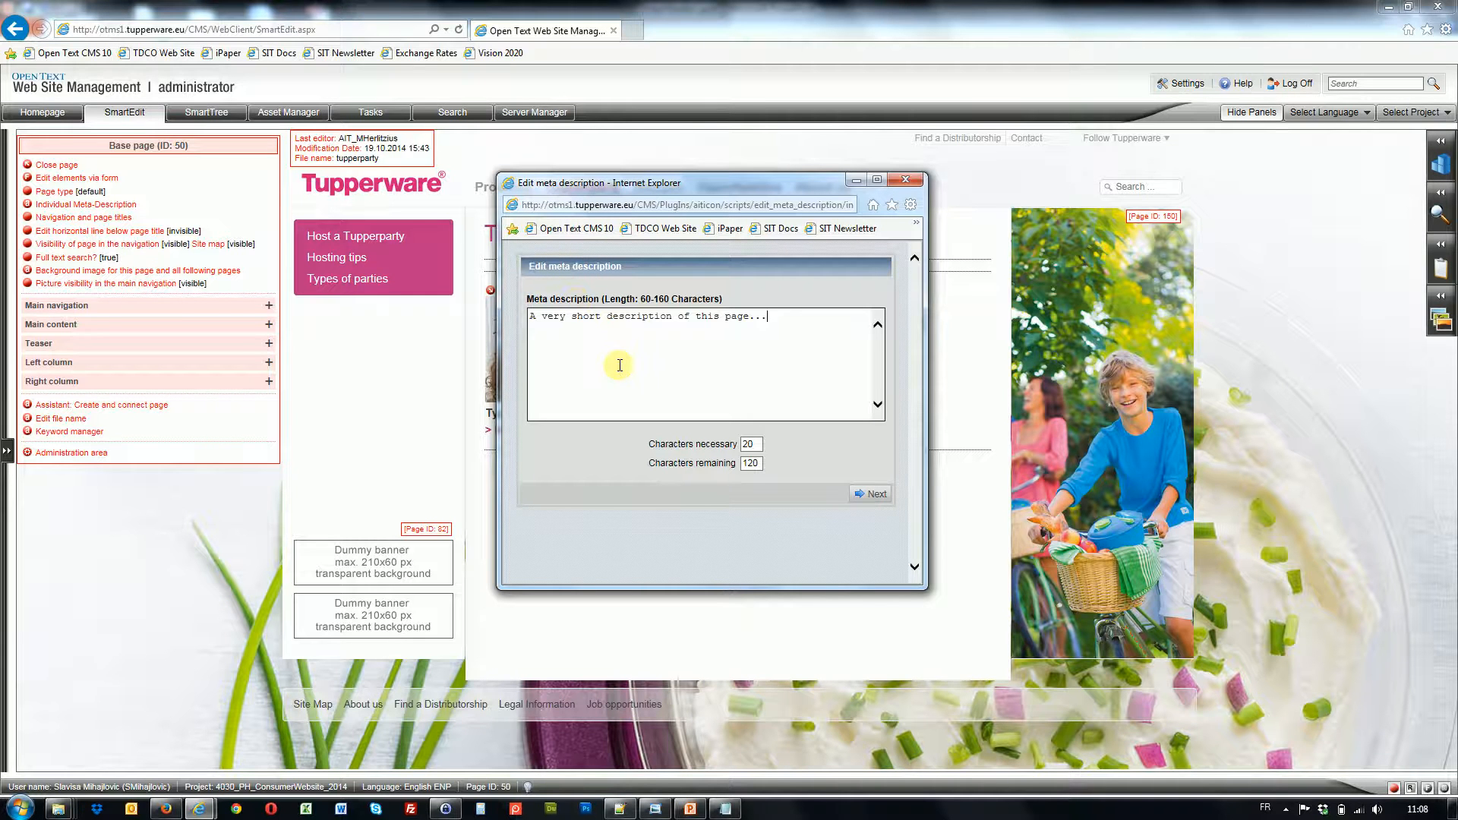
pyautogui.tripleClick(817, 319)
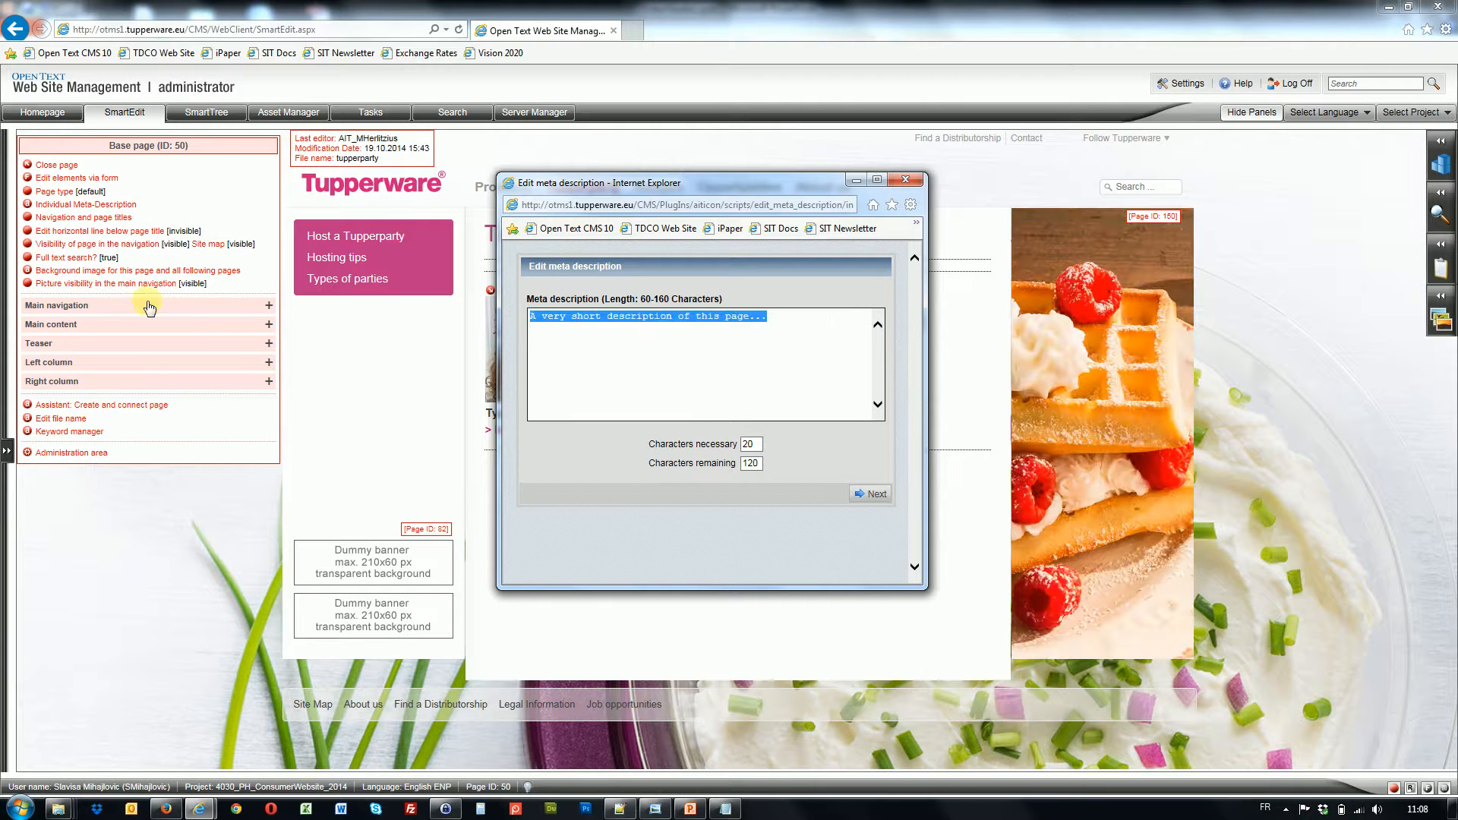
pyautogui.press('Delete')
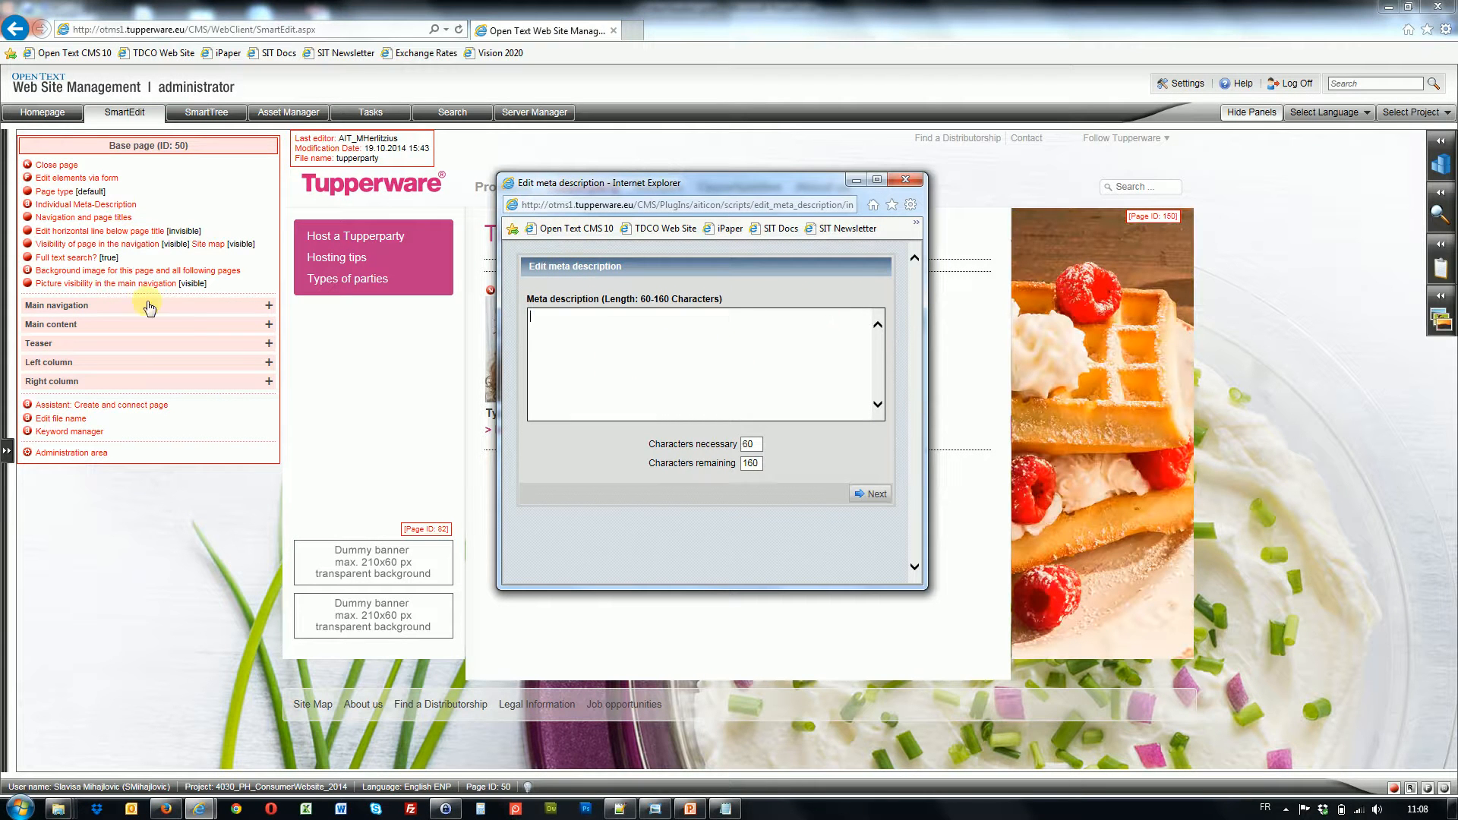
# Continue with an empty meta description, accept that it is too short, and finish the page creation assistant.
pyautogui.click(879, 499)
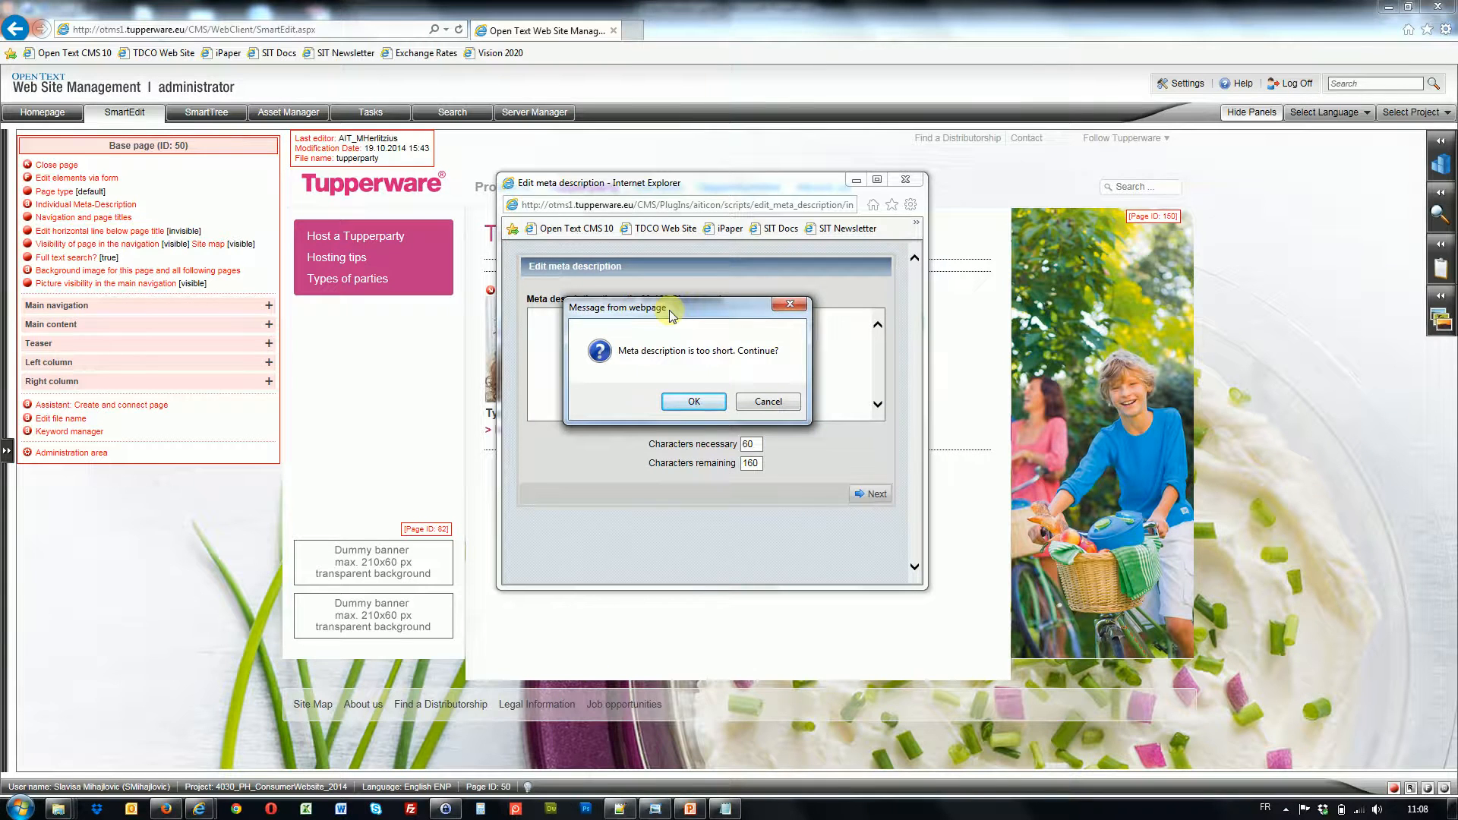
pyautogui.click(685, 403)
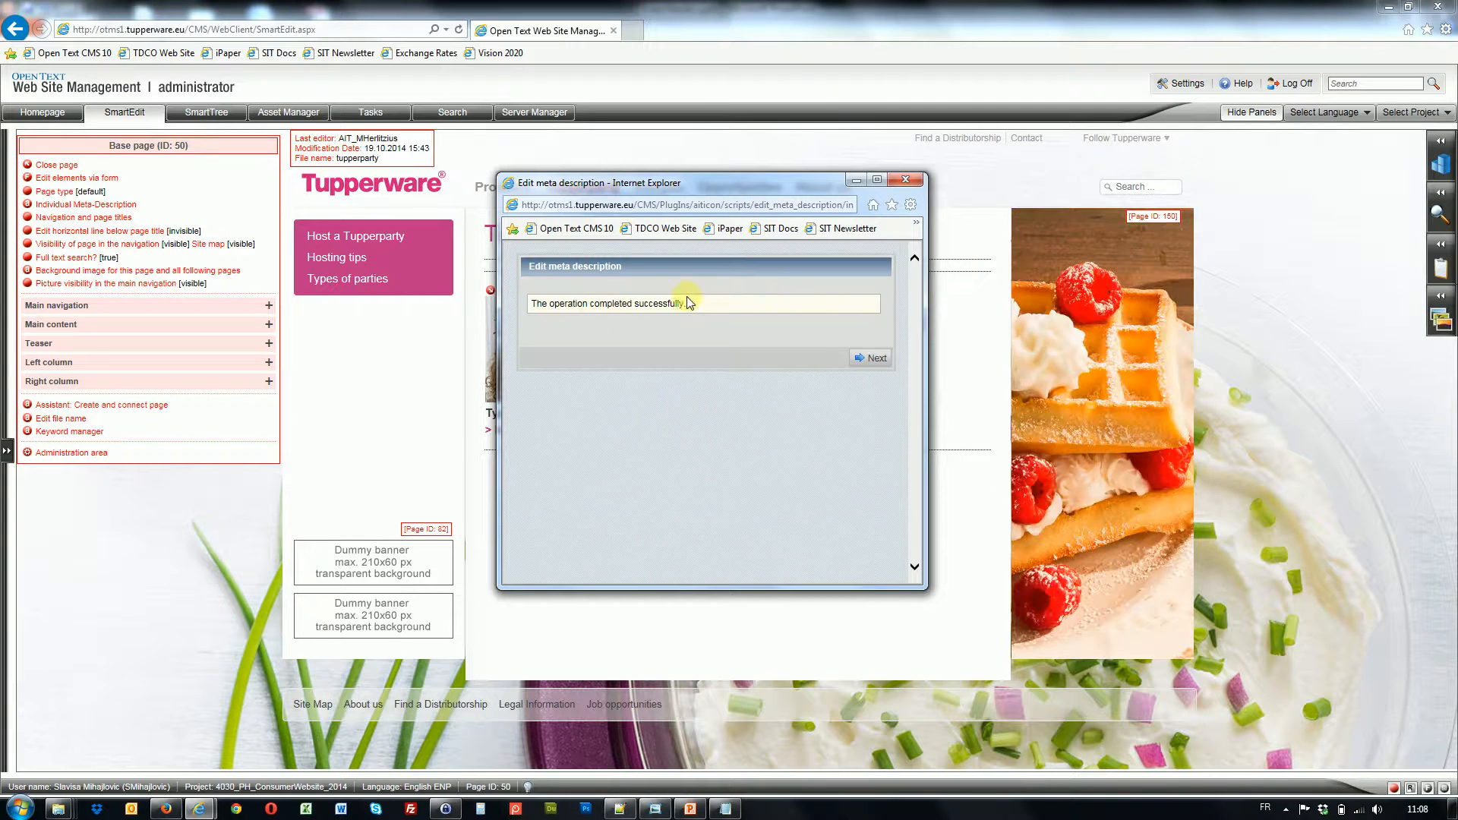
pyautogui.click(872, 357)
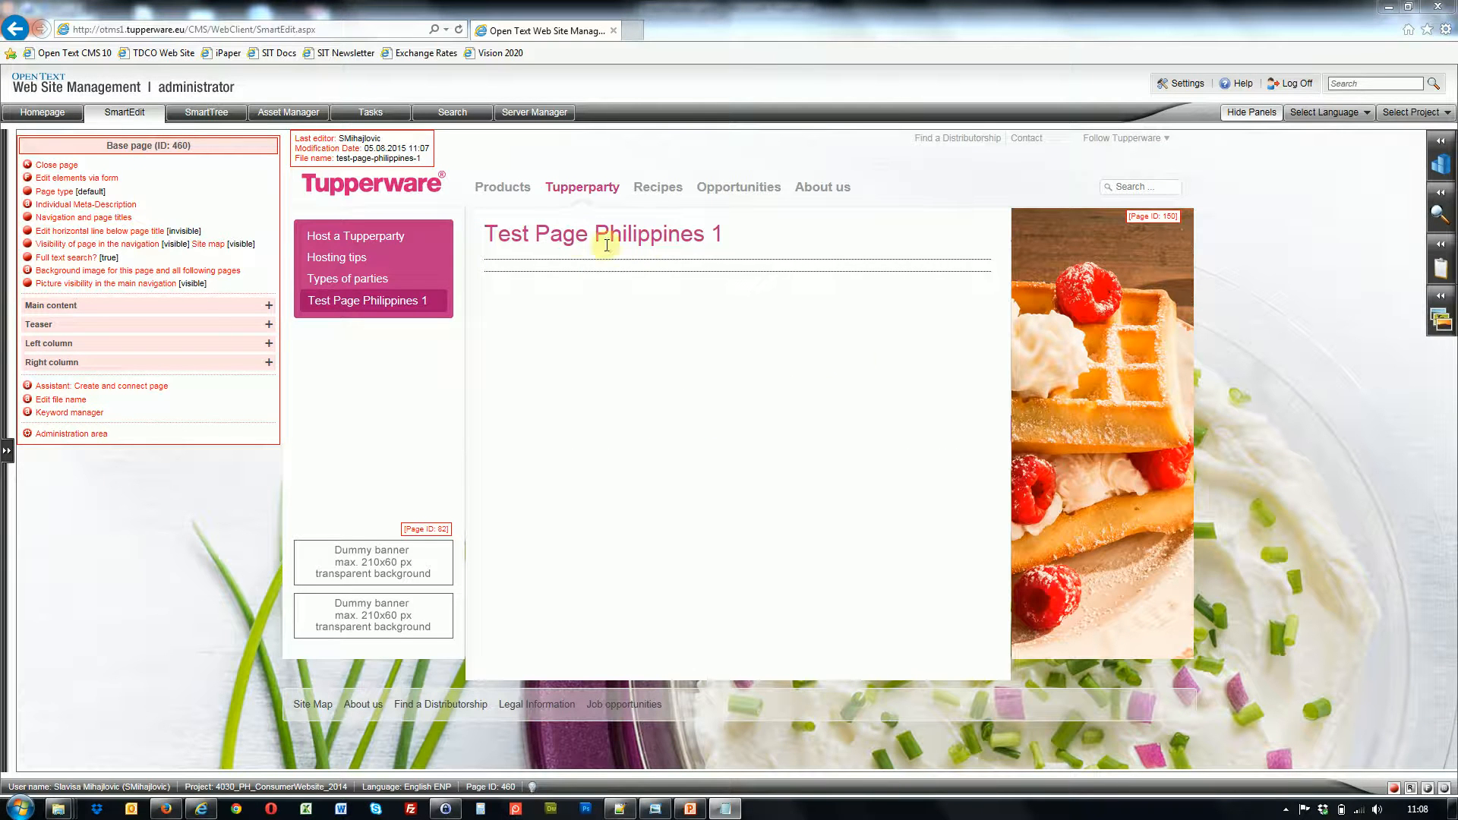
# Open Test Page Philippines 1 from the Tupperparty navigation and examine its page title.
pyautogui.moveTo(593, 190)
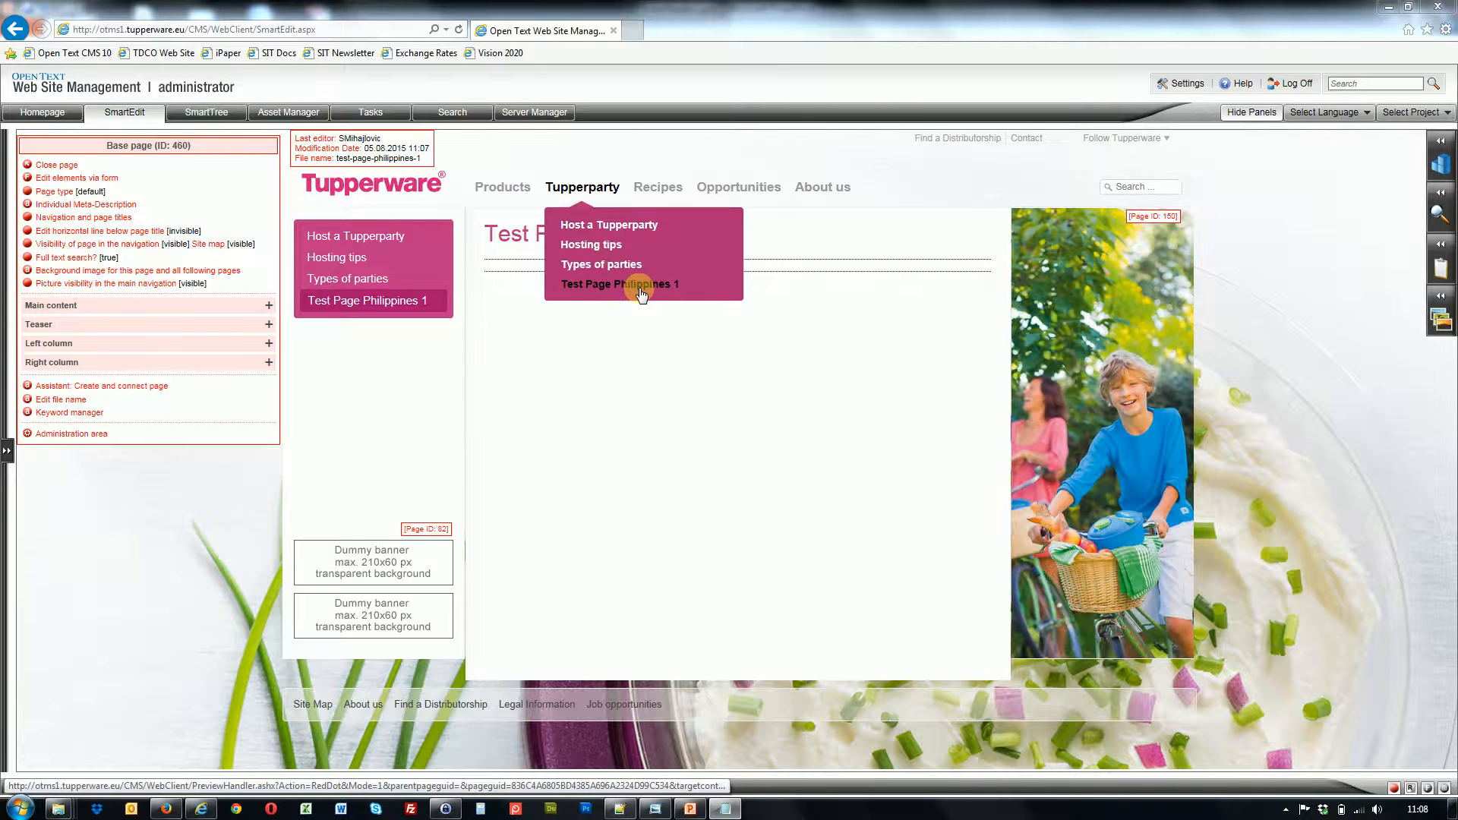
pyautogui.click(642, 295)
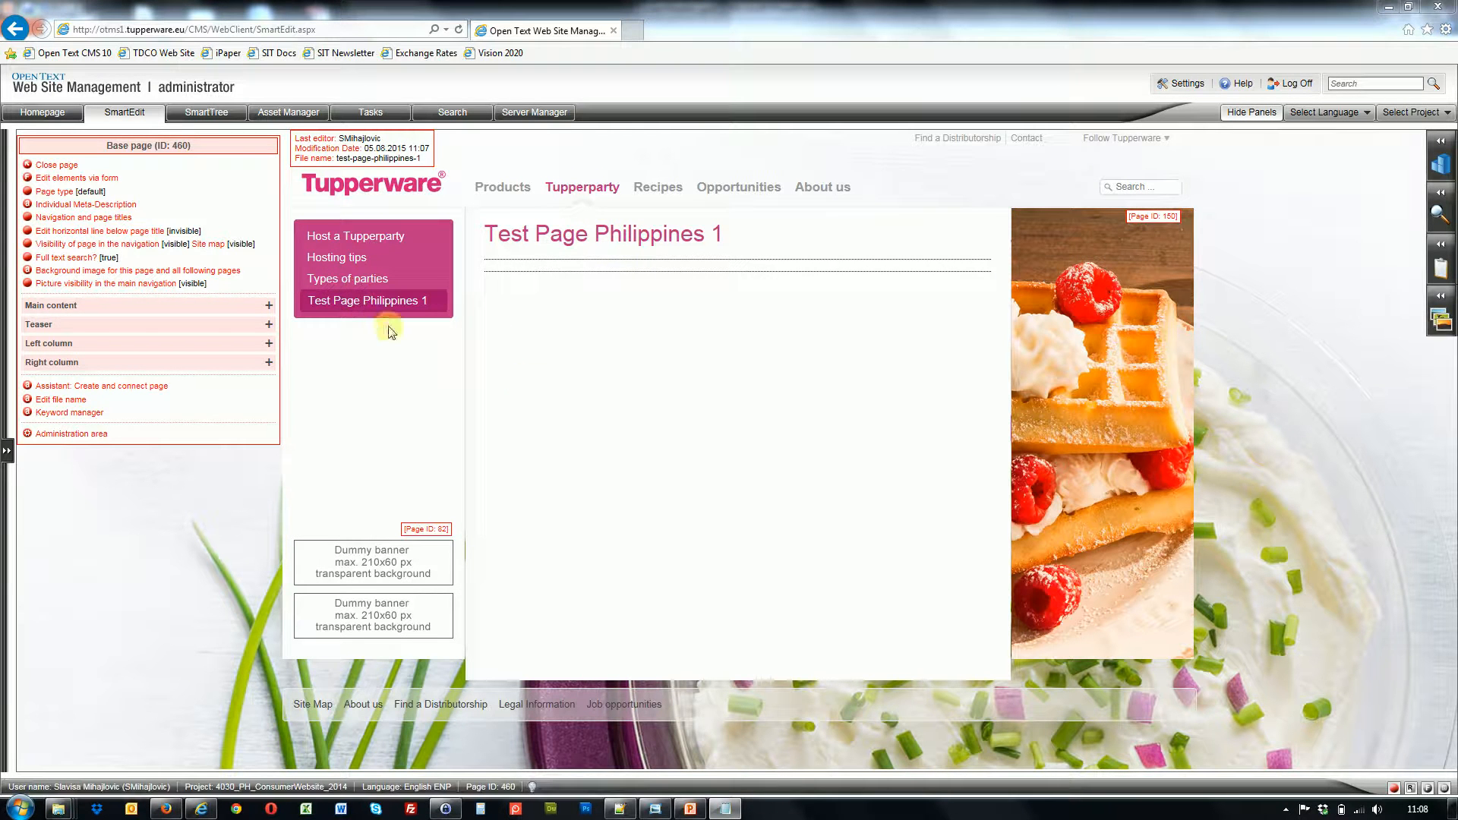
pyautogui.moveTo(486, 233); pyautogui.dragTo(720, 236)
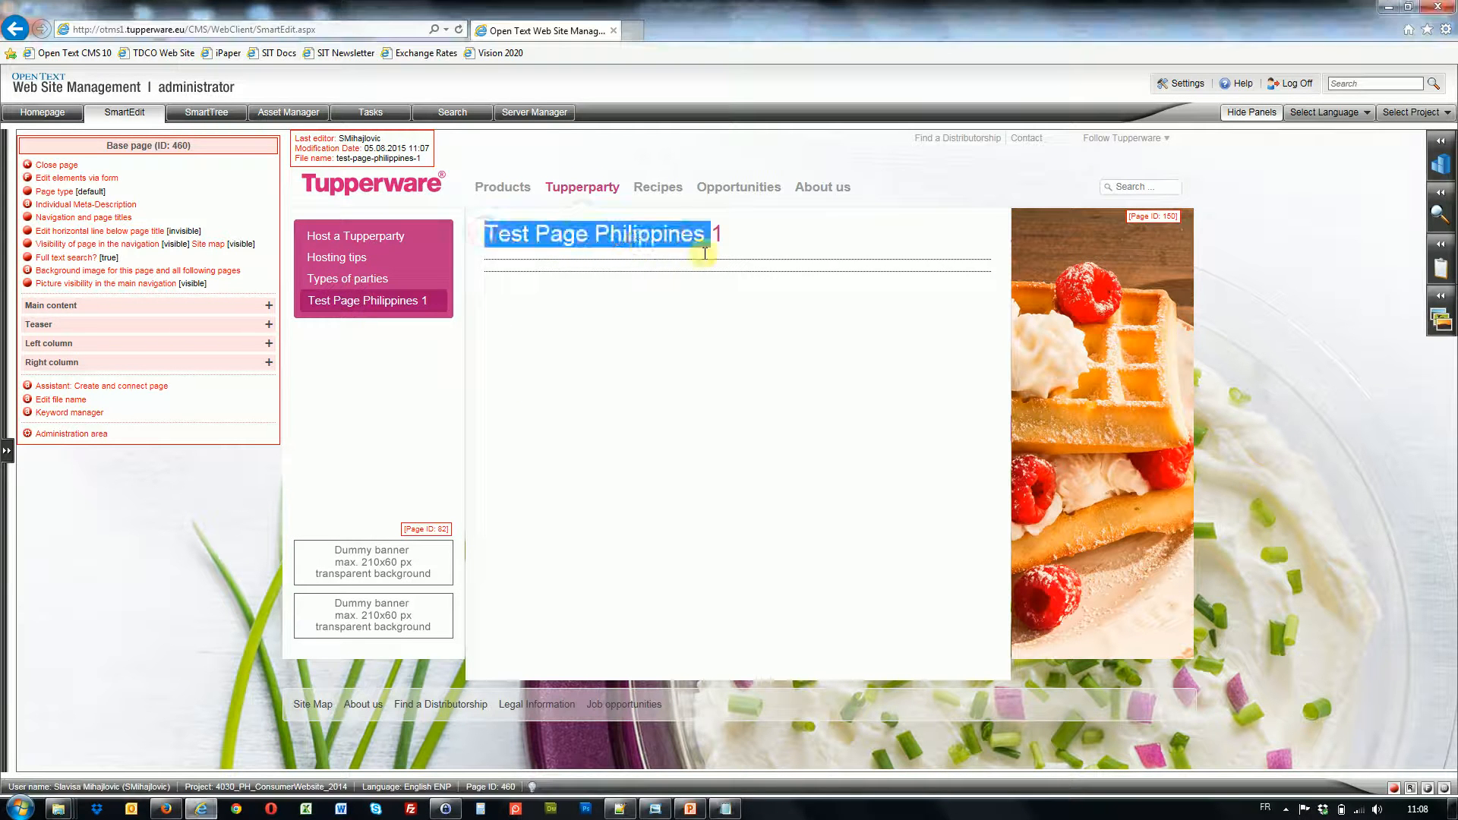
pyautogui.click(701, 349)
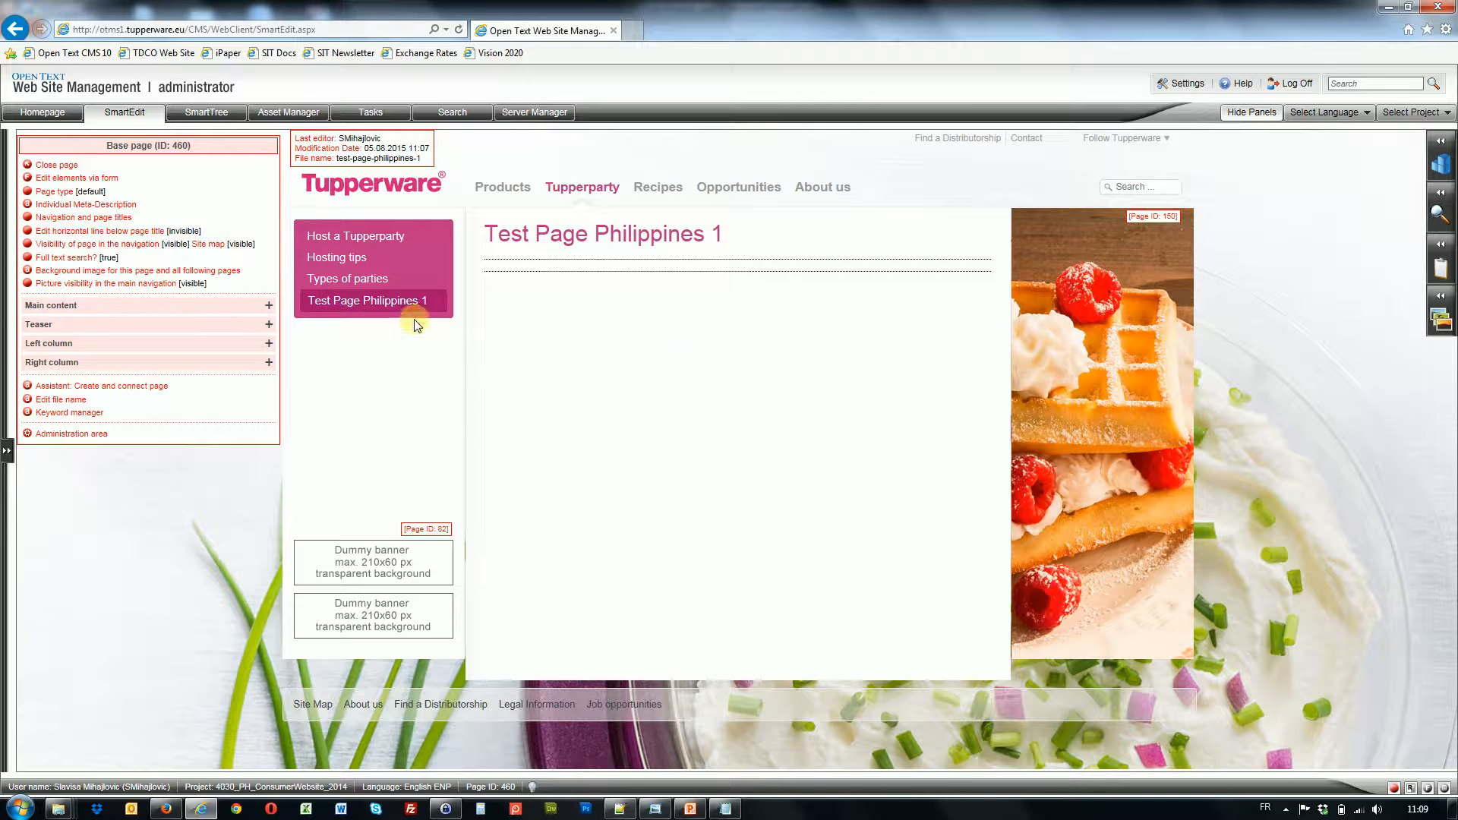
# Add the intro text "This is my optional sub-header..." to the page's main content and save it.
pyautogui.click(65, 312)
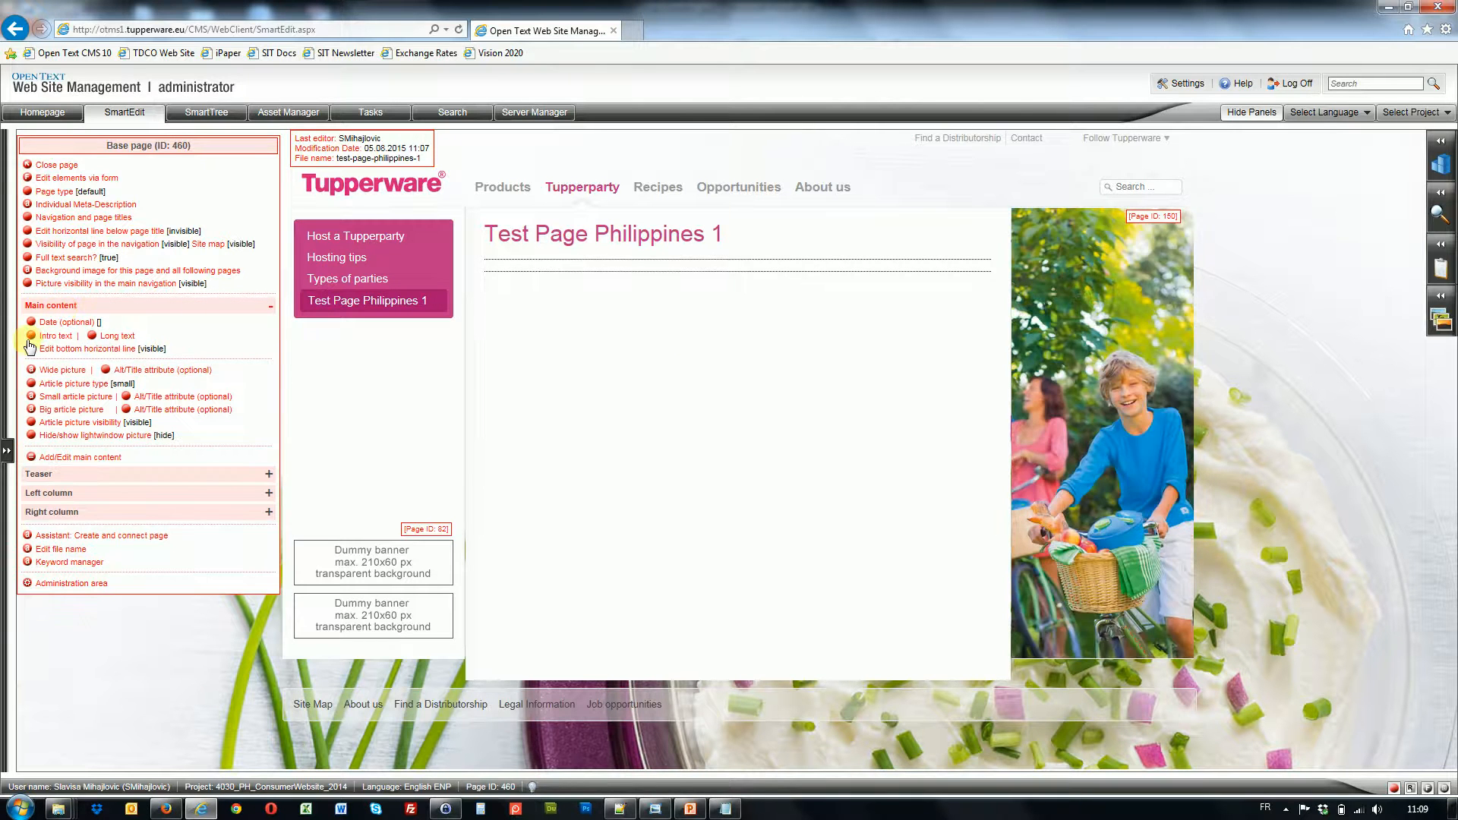
pyautogui.click(30, 338)
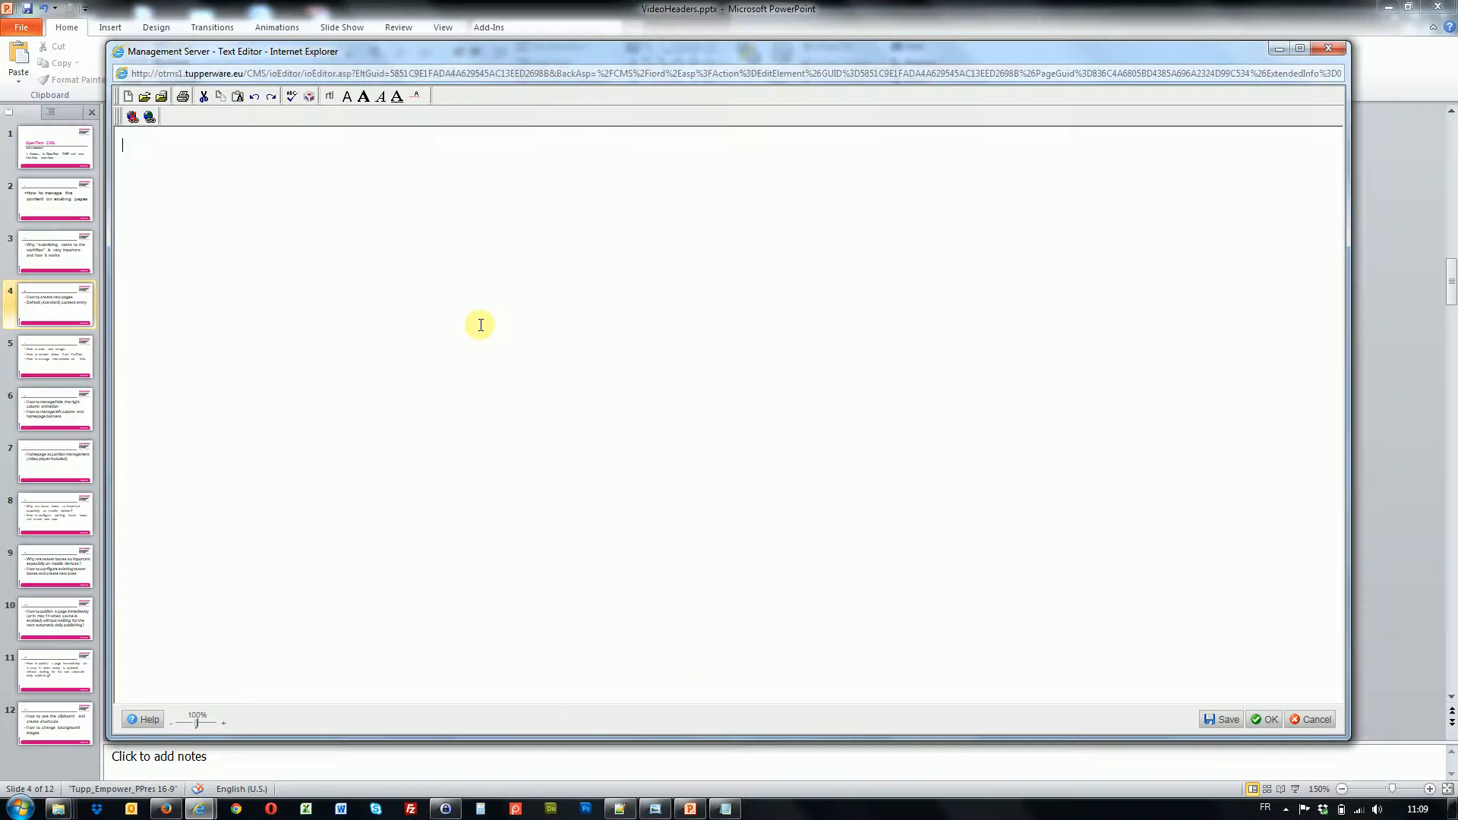
pyautogui.write('This my')
pyautogui.press('BackSpace')
pyautogui.press('BackSpace')
pyautogui.press('BackSpace')
pyautogui.press('BackSpace')
pyautogui.press('BackSpace')
pyautogui.write('my optional sub-j')
pyautogui.press('BackSpace')
pyautogui.write('he')
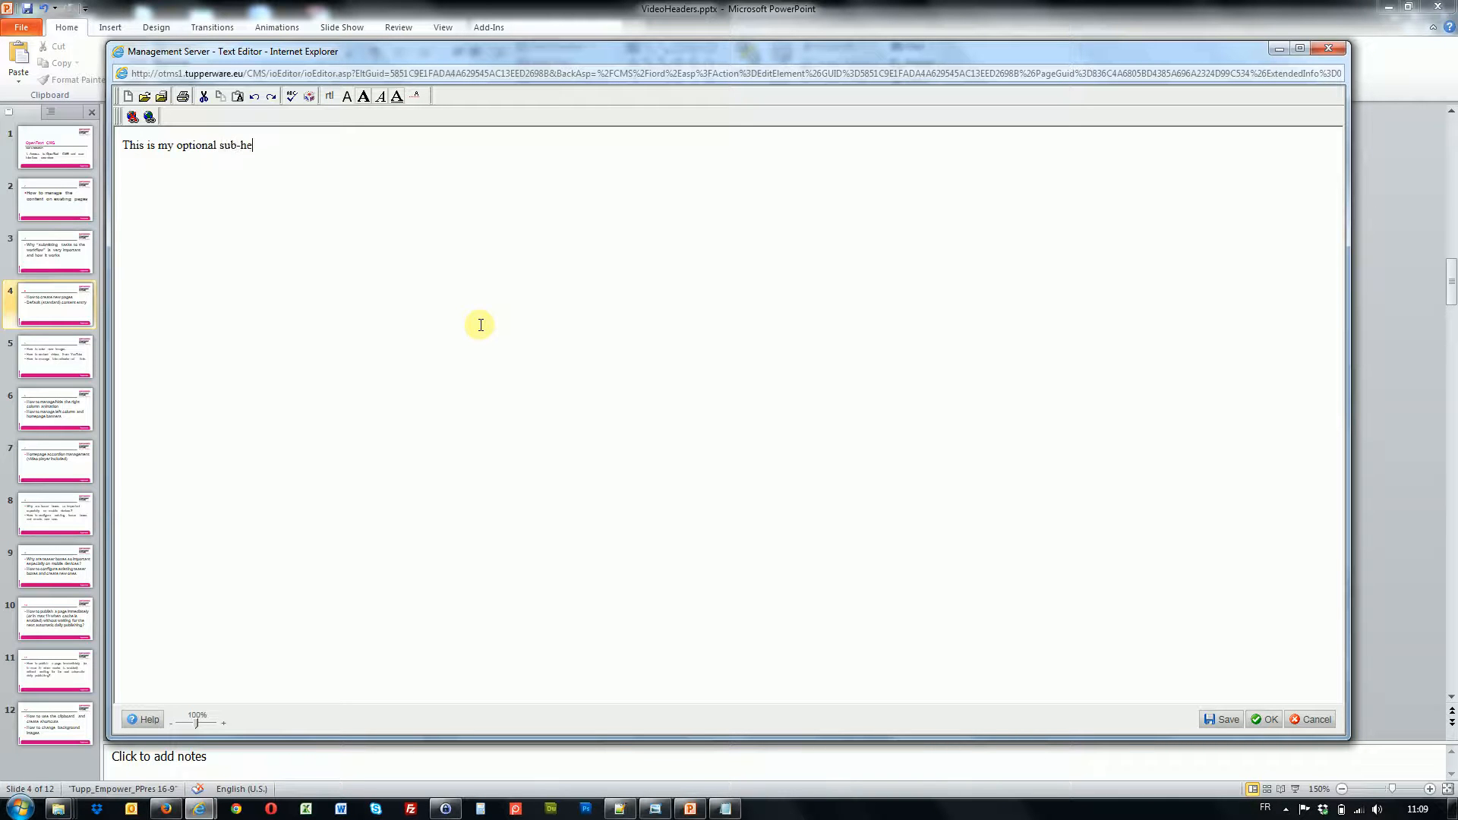
pyautogui.write('ader...')
pyautogui.click(1265, 720)
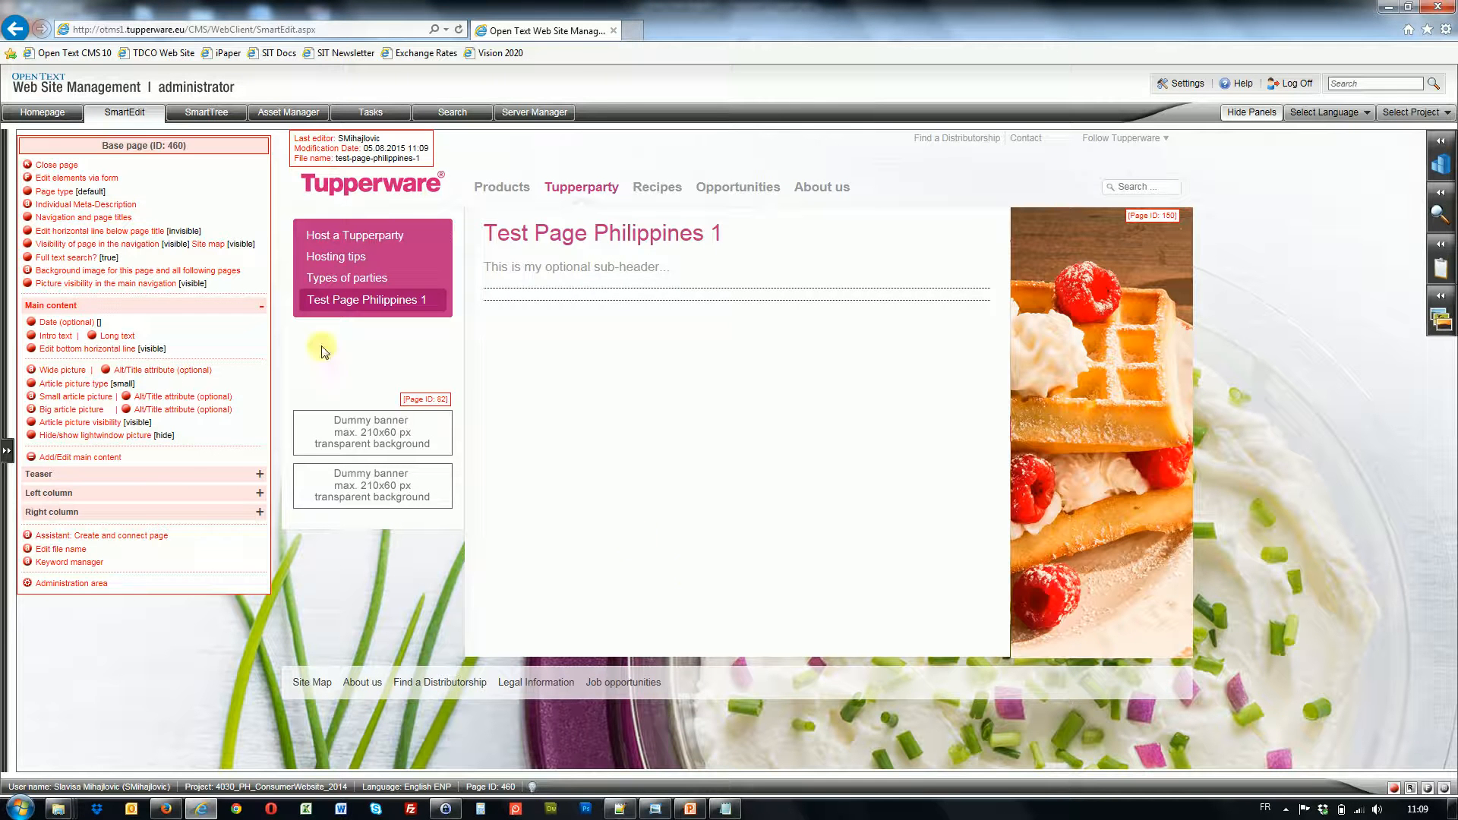
# Open the page's long text for editing, then switch to Firefox and copy the loremipsum.net sample text up to "possim assum.".
pyautogui.click(93, 337)
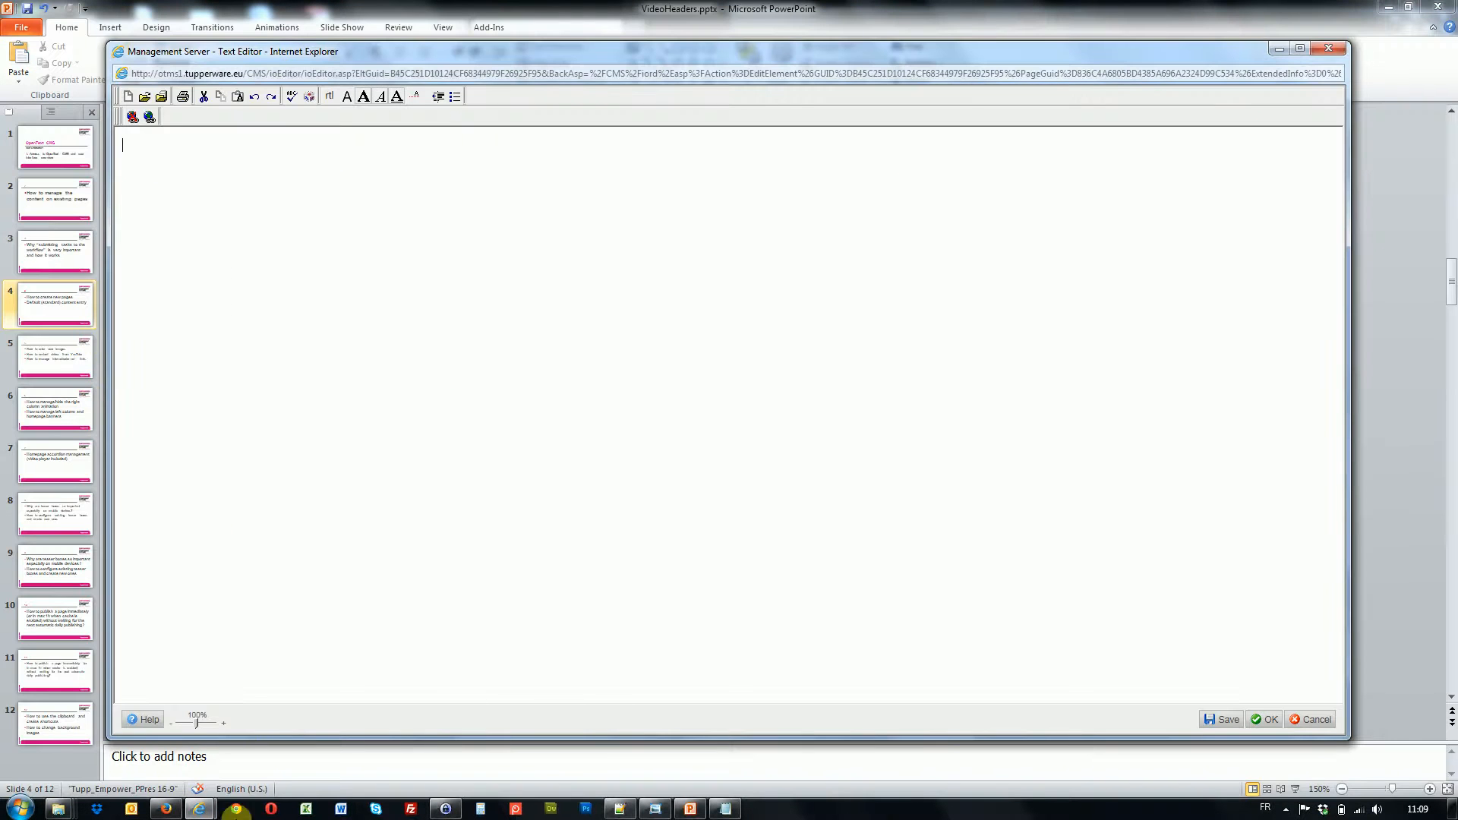
pyautogui.click(166, 809)
pyautogui.click(184, 12)
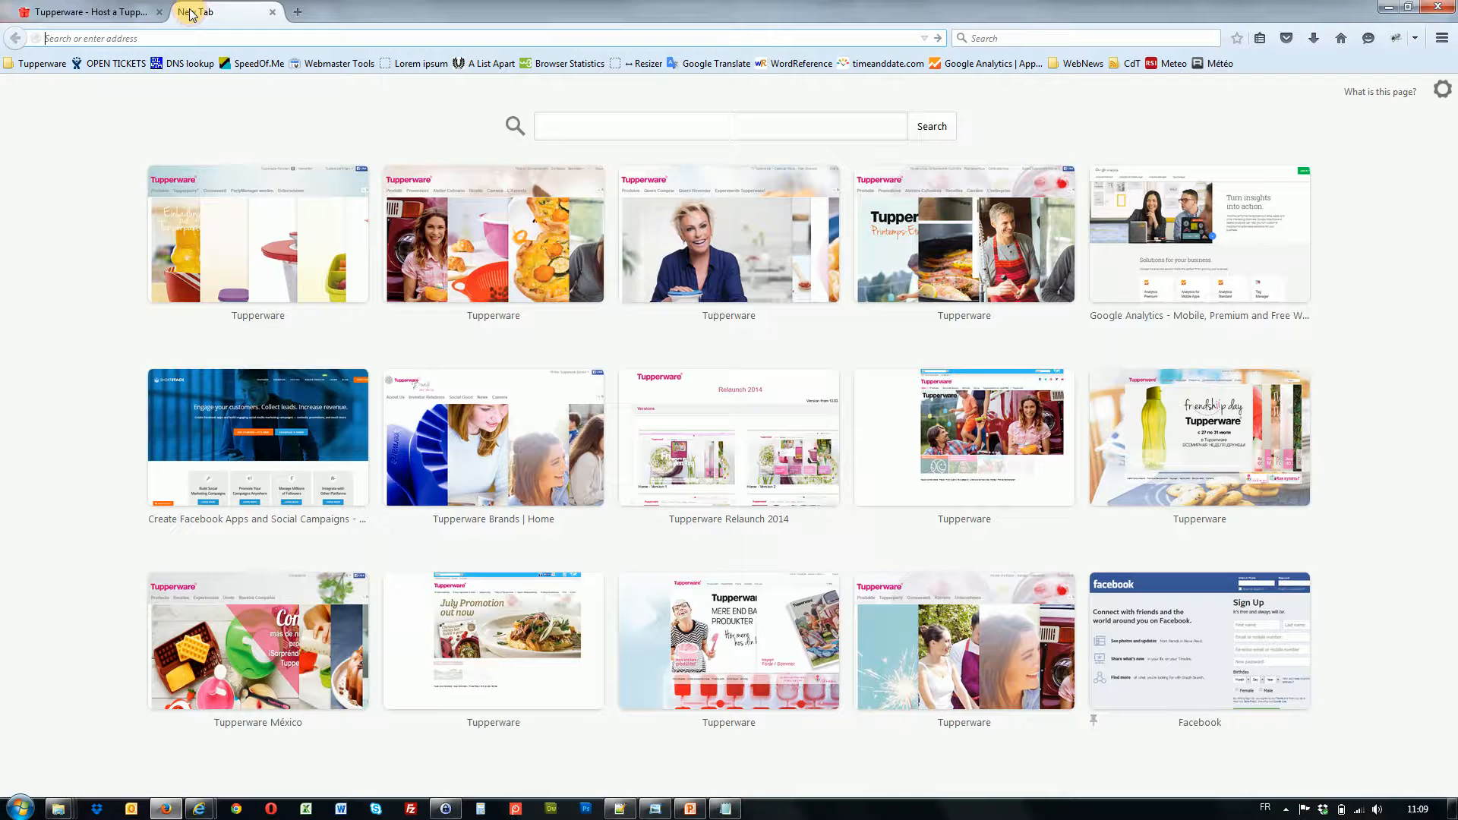
pyautogui.click(409, 67)
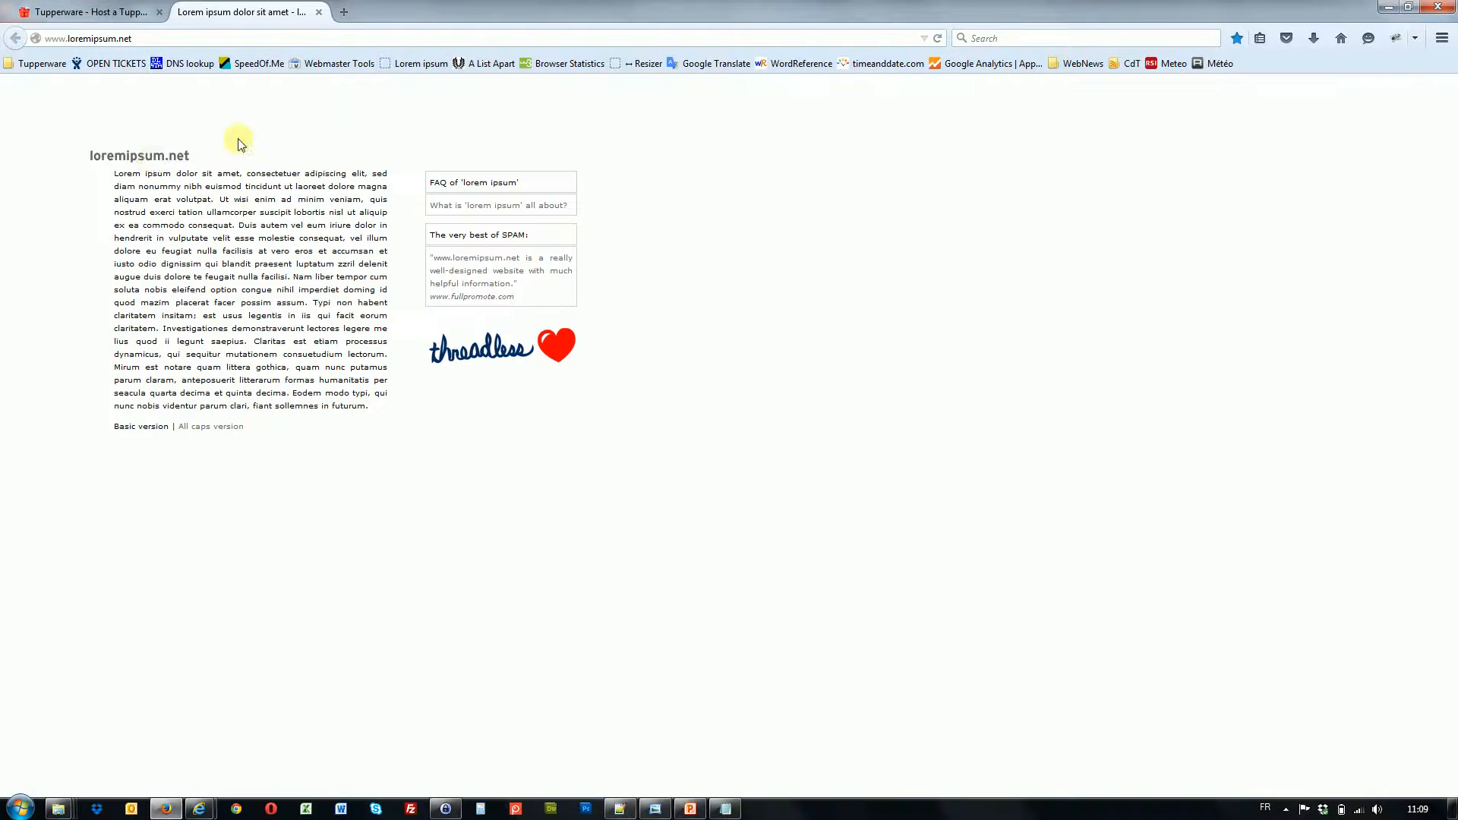
pyautogui.moveTo(114, 173); pyautogui.dragTo(310, 302)
pyautogui.hotkey('ctrl', 'c')
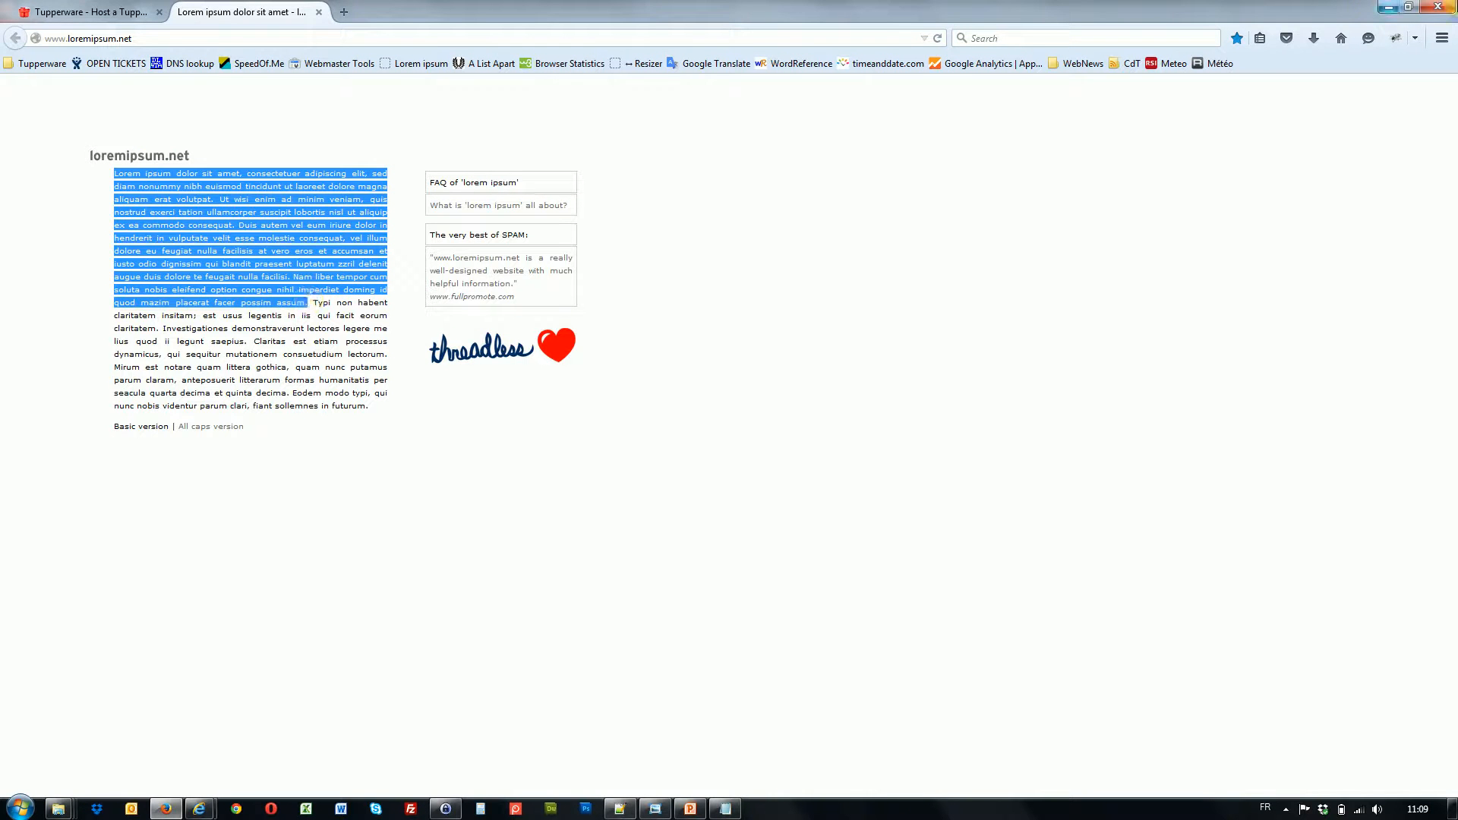
# Return to the long text editor, paste the copied Lorem ipsum text twice in a row and save it.
pyautogui.click(1389, 7)
pyautogui.click(529, 240)
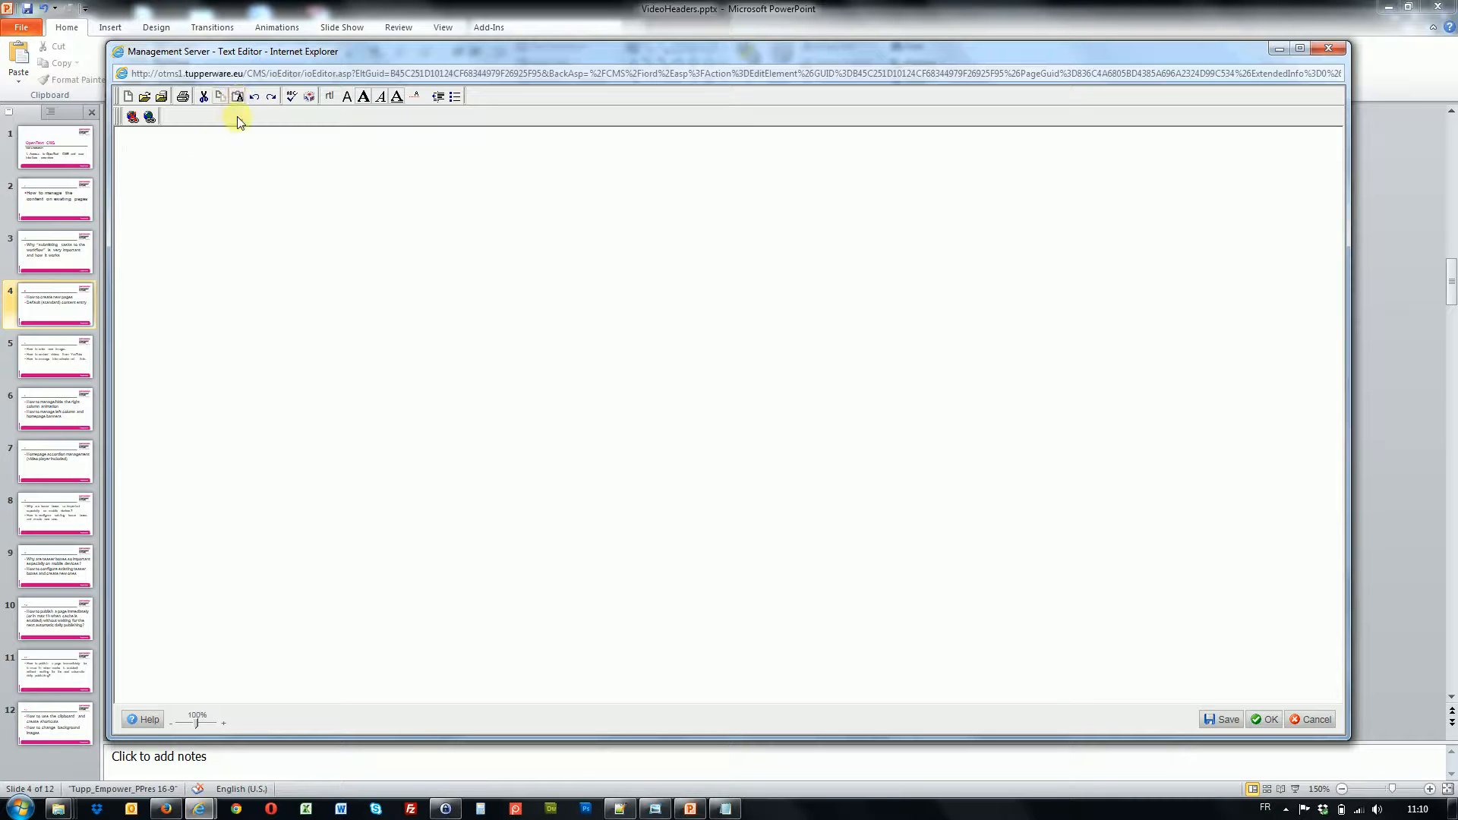
pyautogui.click(238, 97)
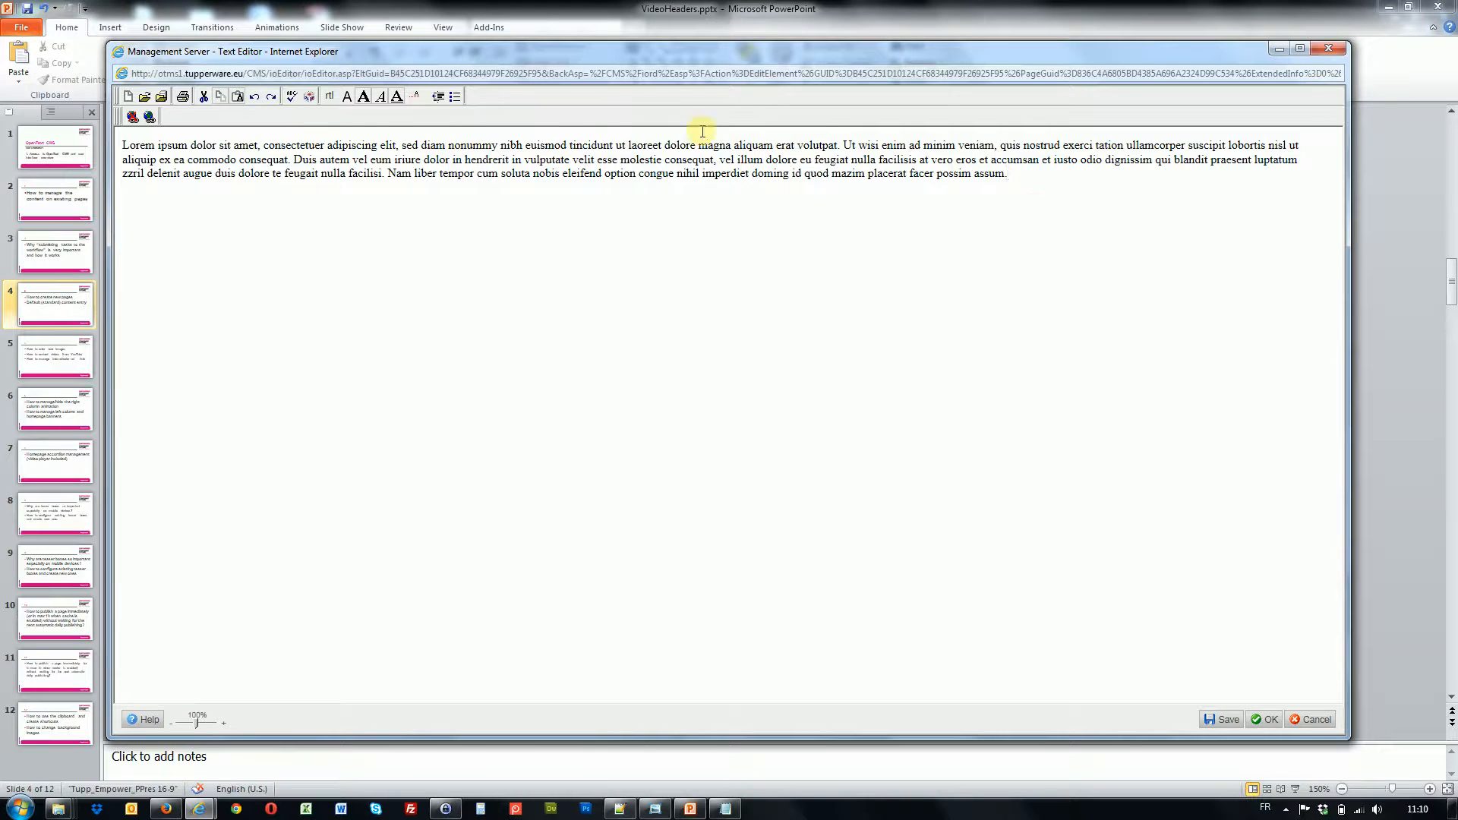
pyautogui.click(237, 97)
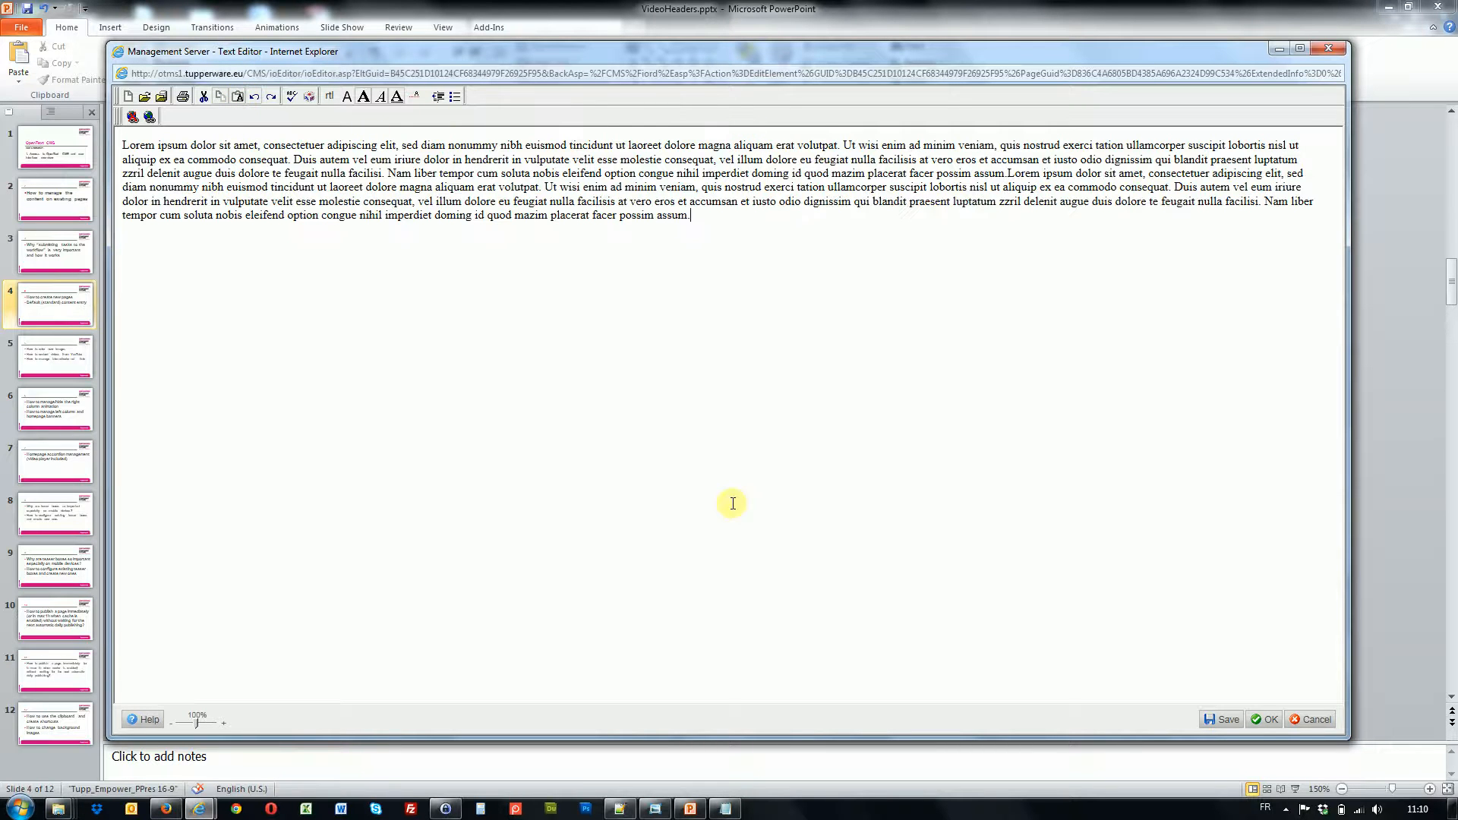
pyautogui.click(1265, 719)
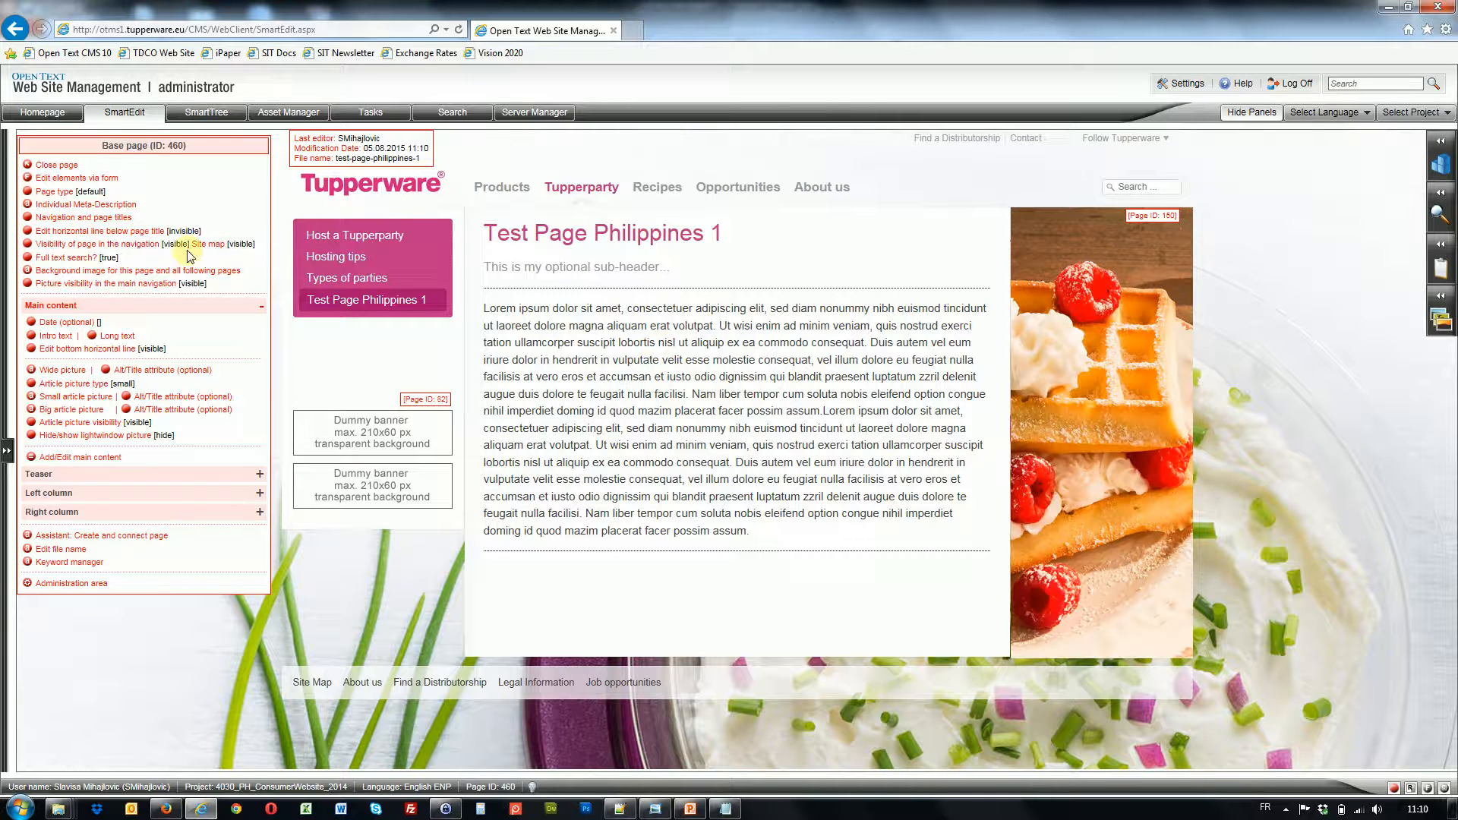
# Set the page type to wide content area and save the change.
pyautogui.click(26, 190)
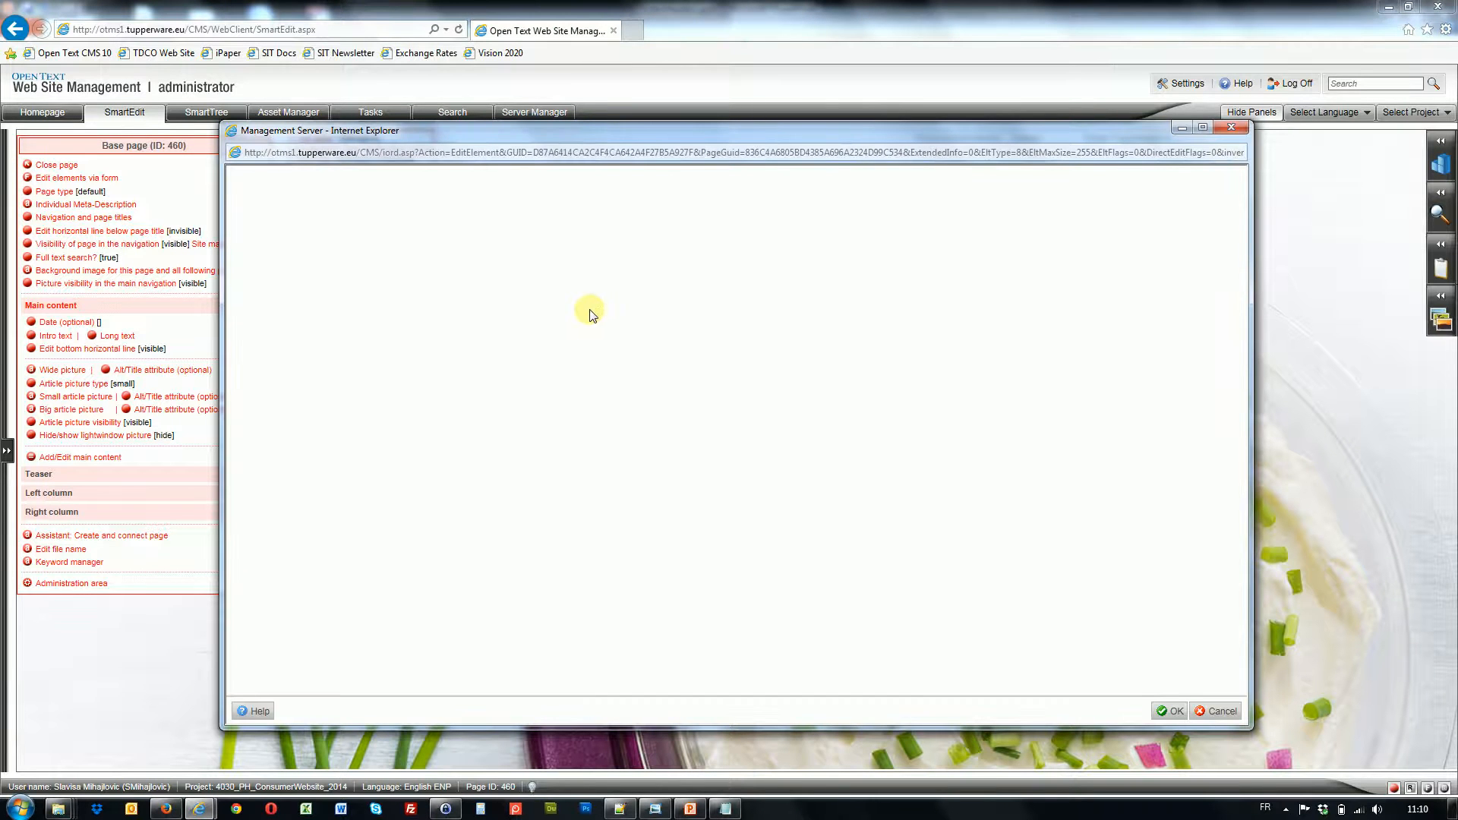
pyautogui.click(555, 240)
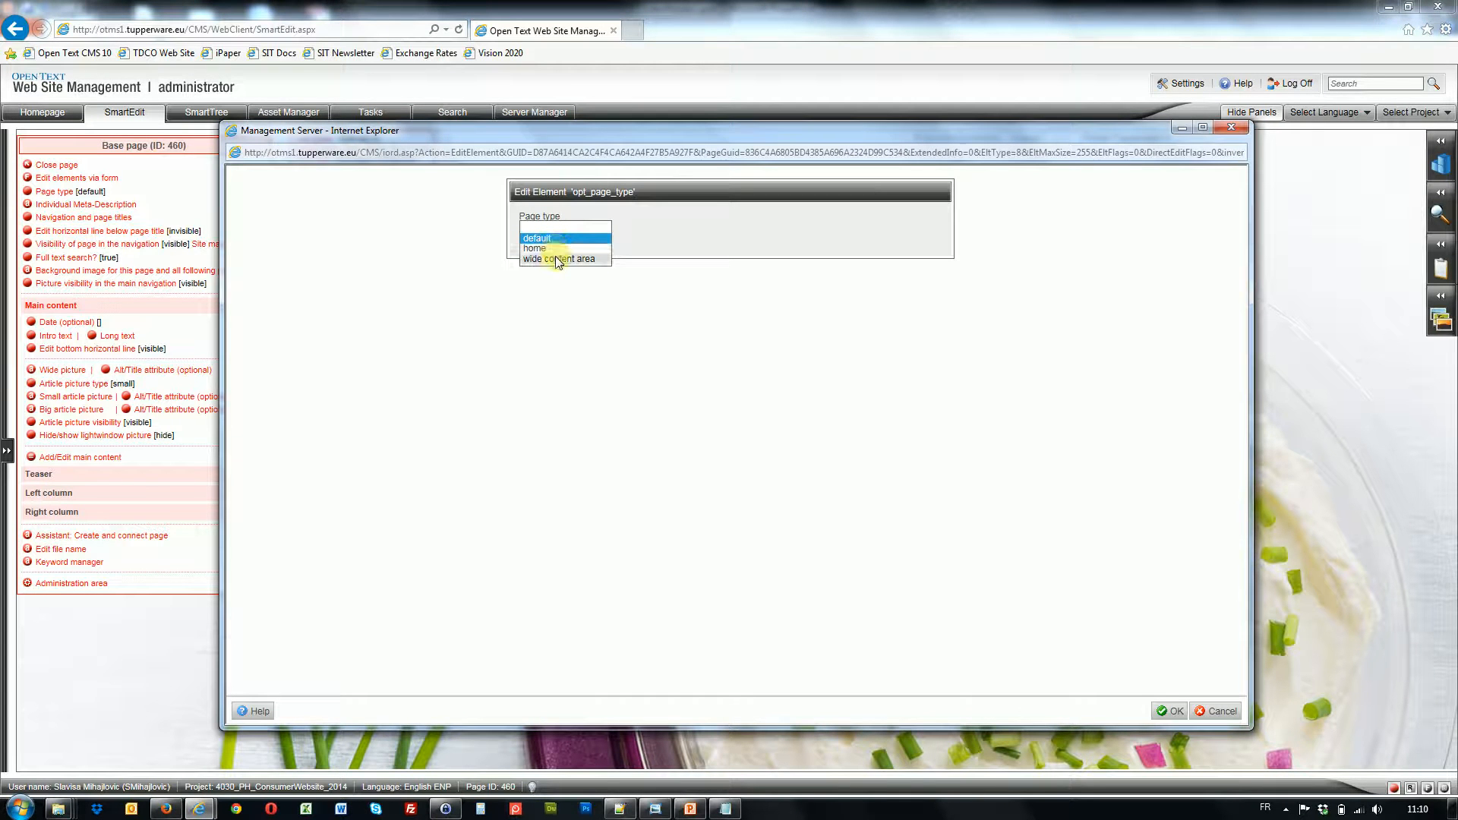
pyautogui.click(549, 260)
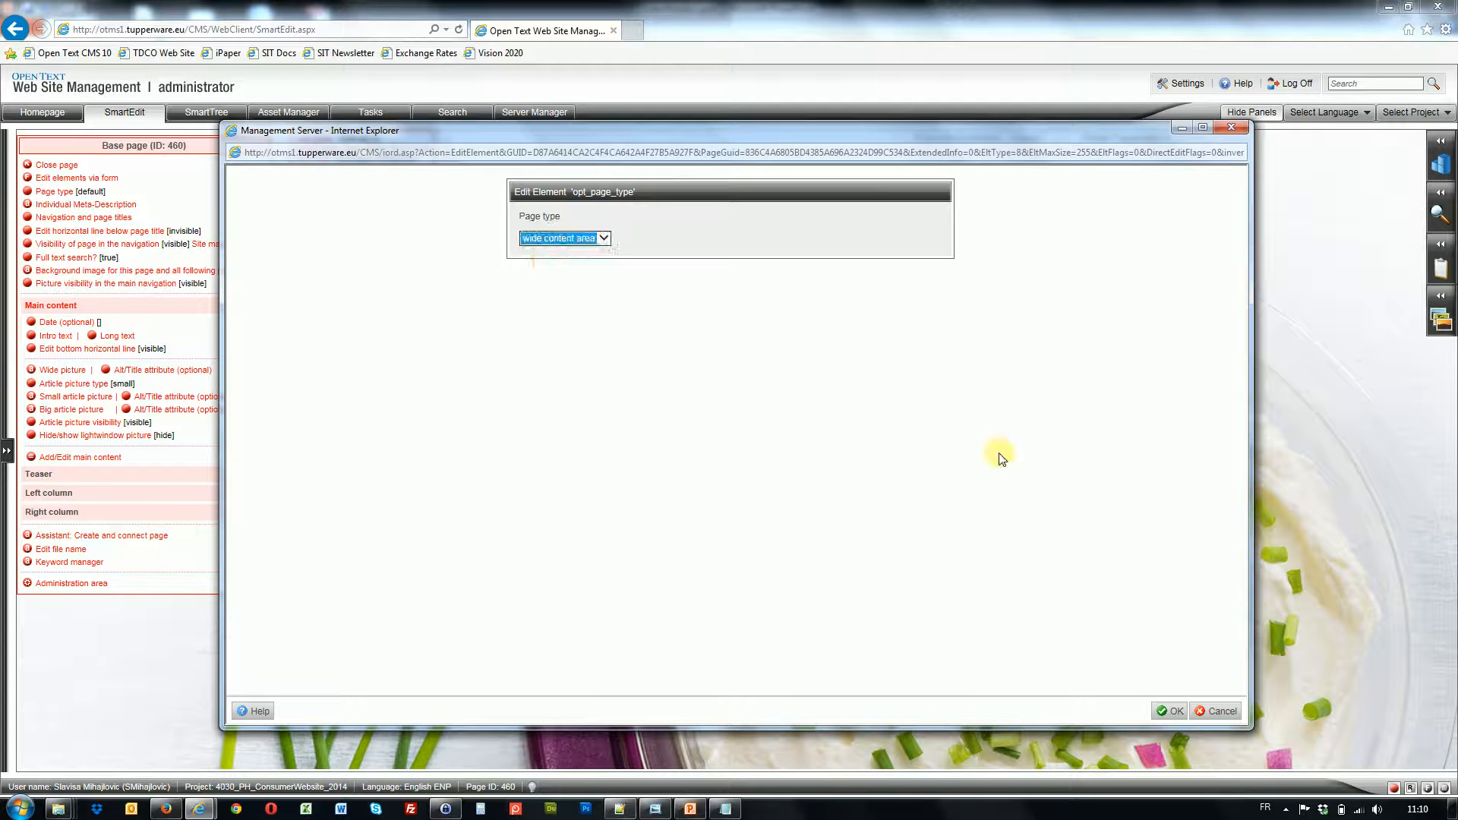
pyautogui.click(1168, 712)
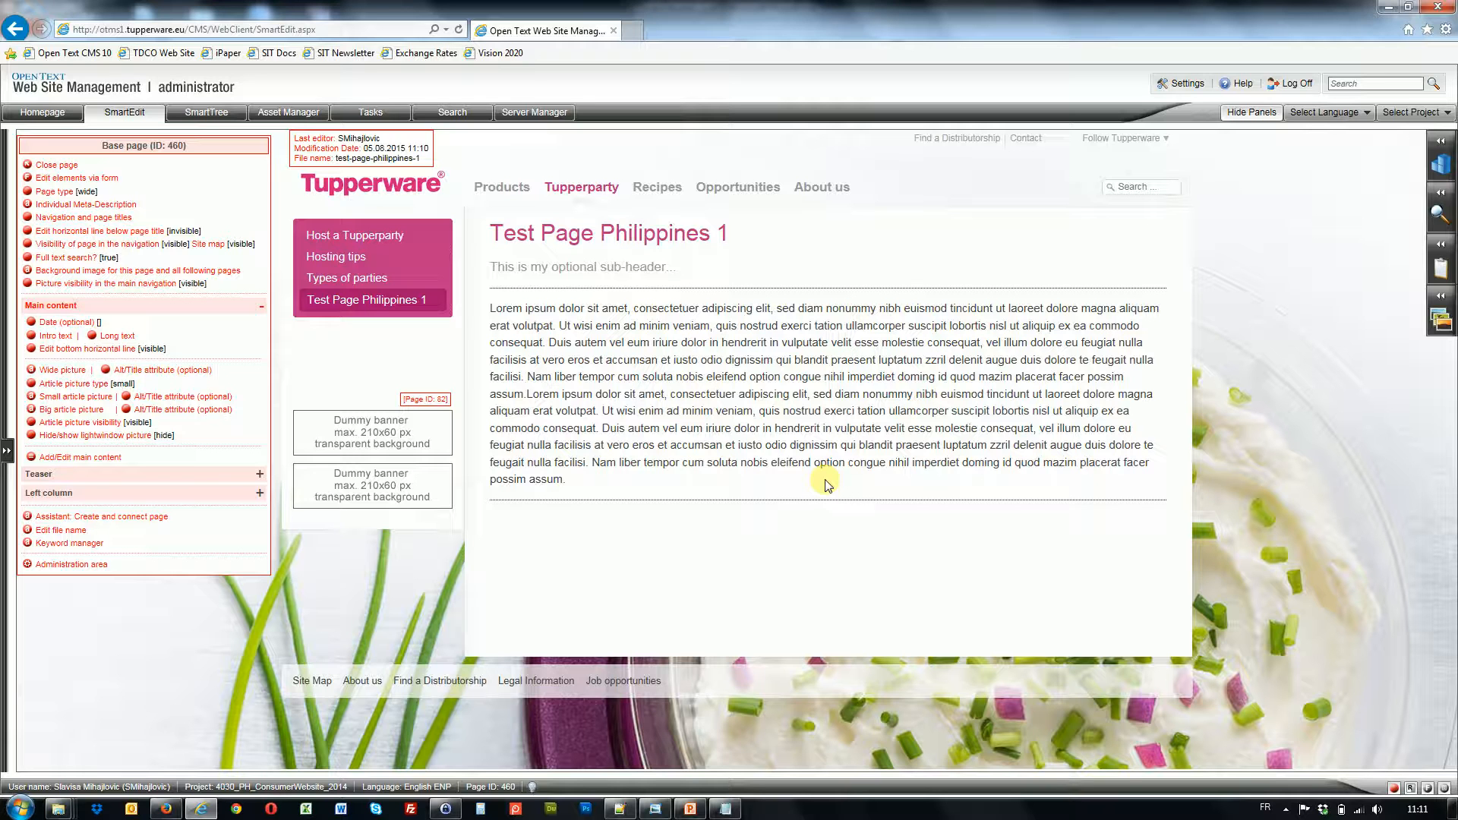
# Set the page type back to default and save the change.
pyautogui.click(28, 204)
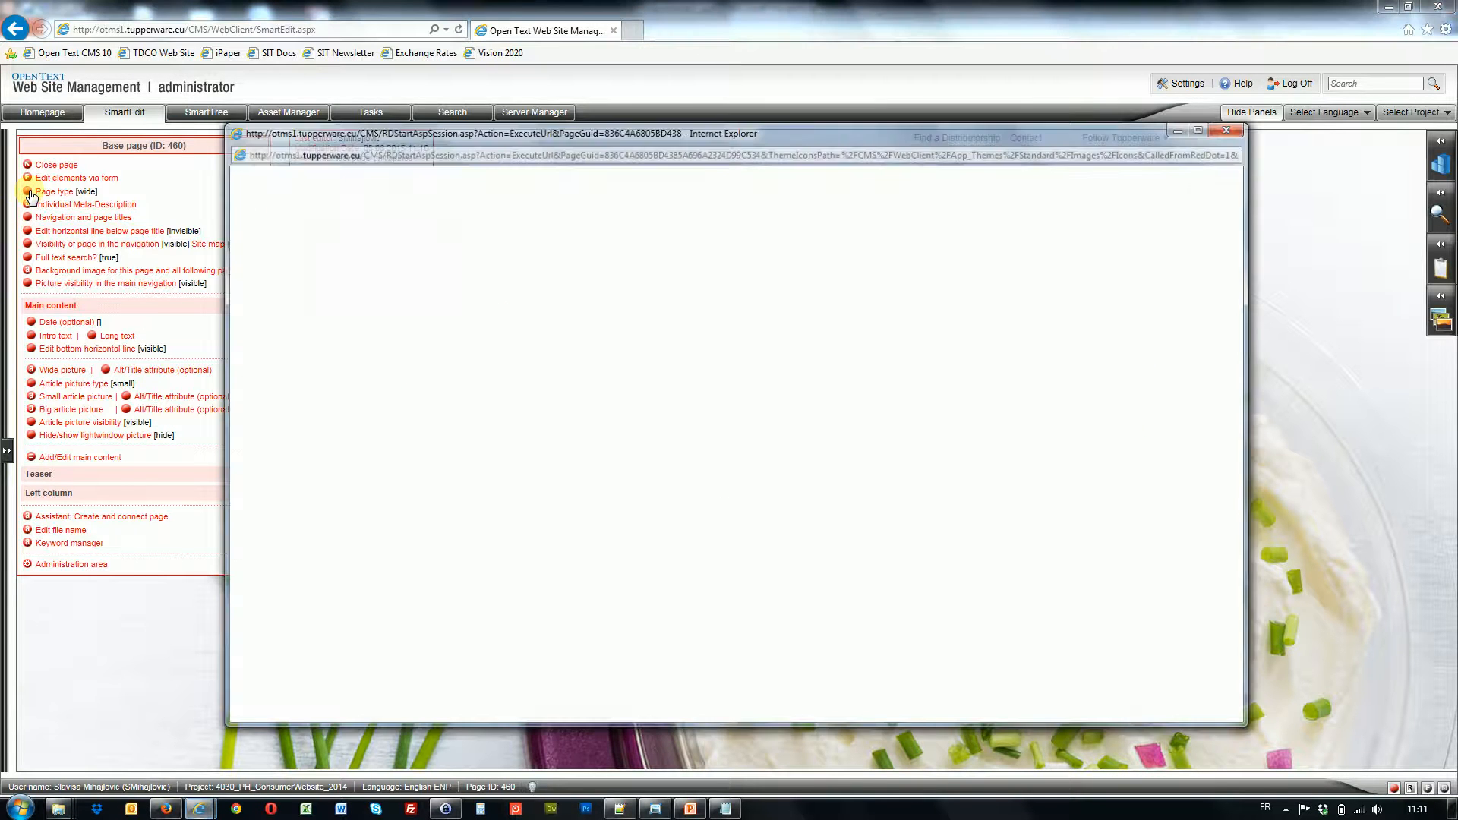
pyautogui.click(554, 239)
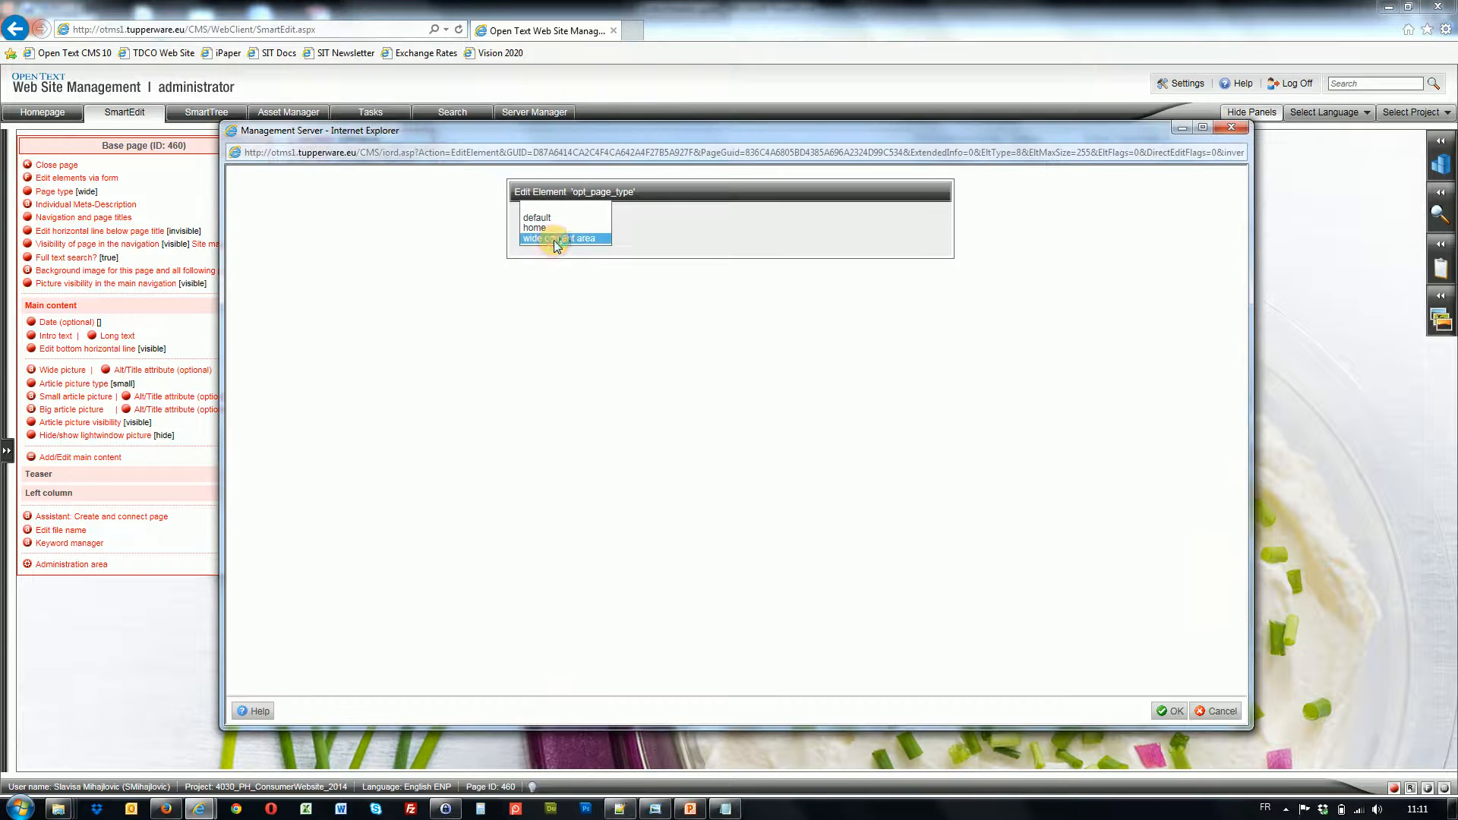
pyautogui.click(537, 218)
pyautogui.click(1171, 712)
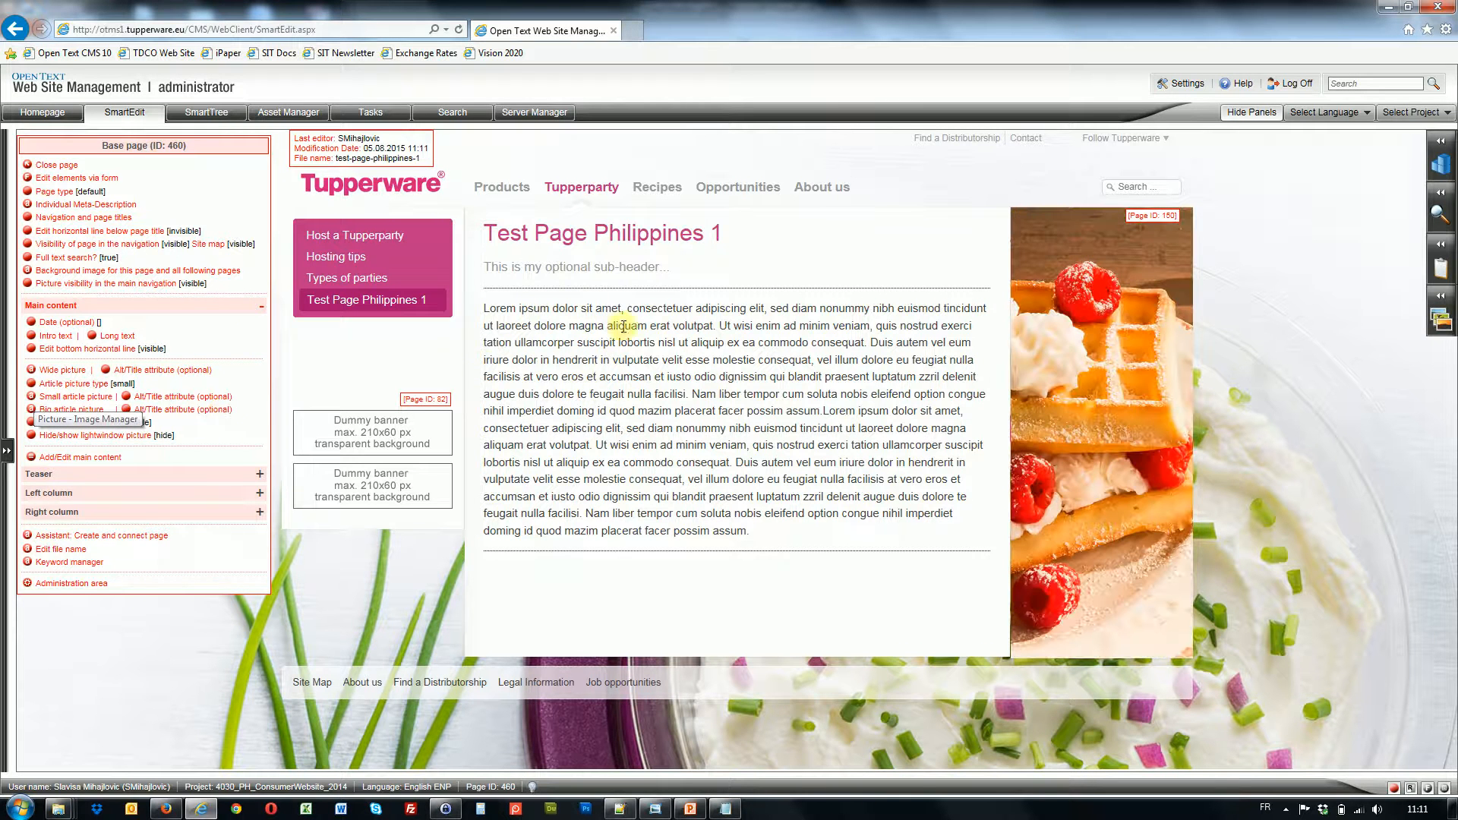
# Open the image manager for the page's small article picture and go to its area for uploading new items.
pyautogui.moveTo(591, 190)
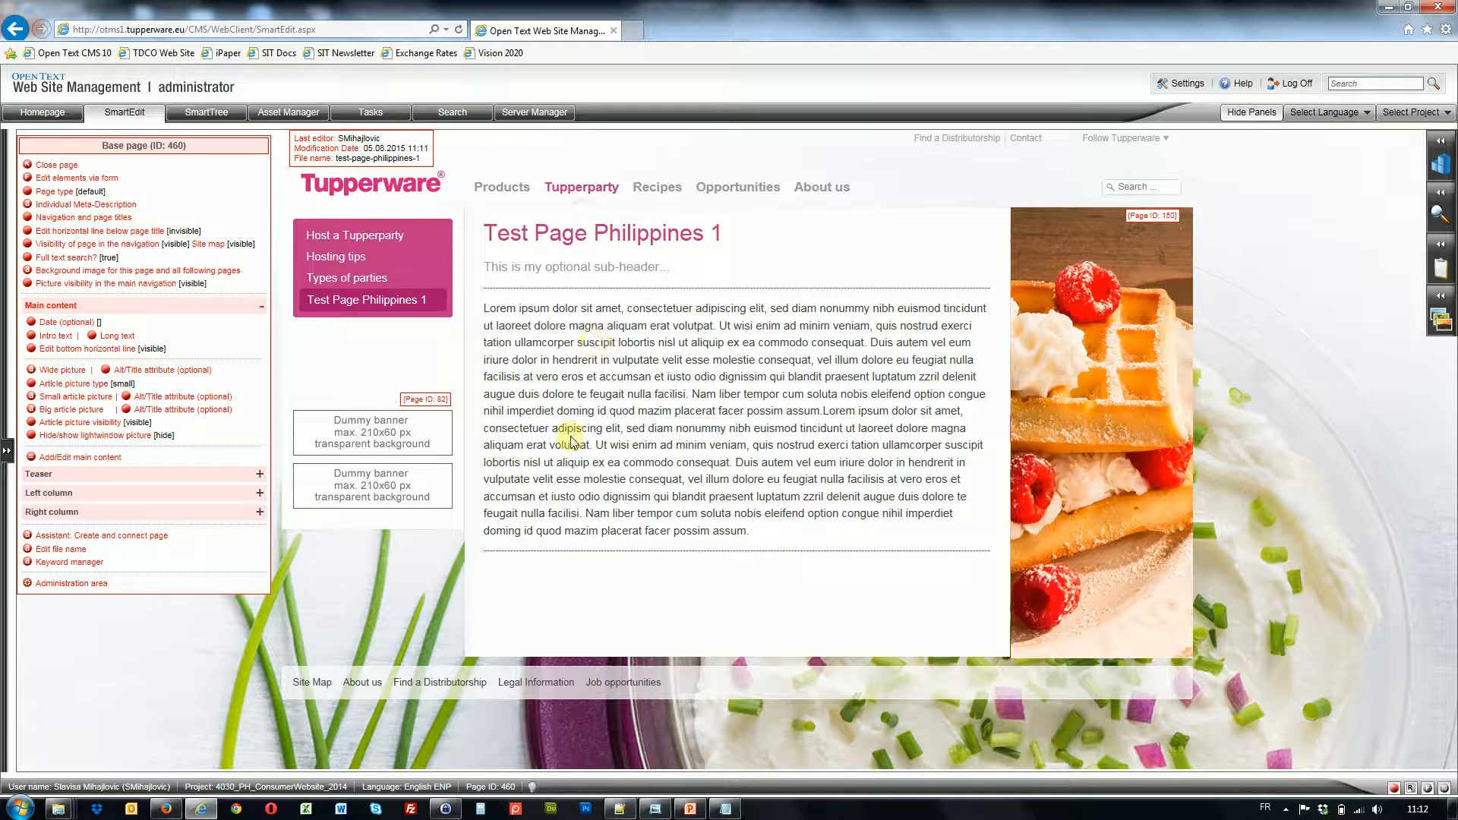
pyautogui.click(31, 397)
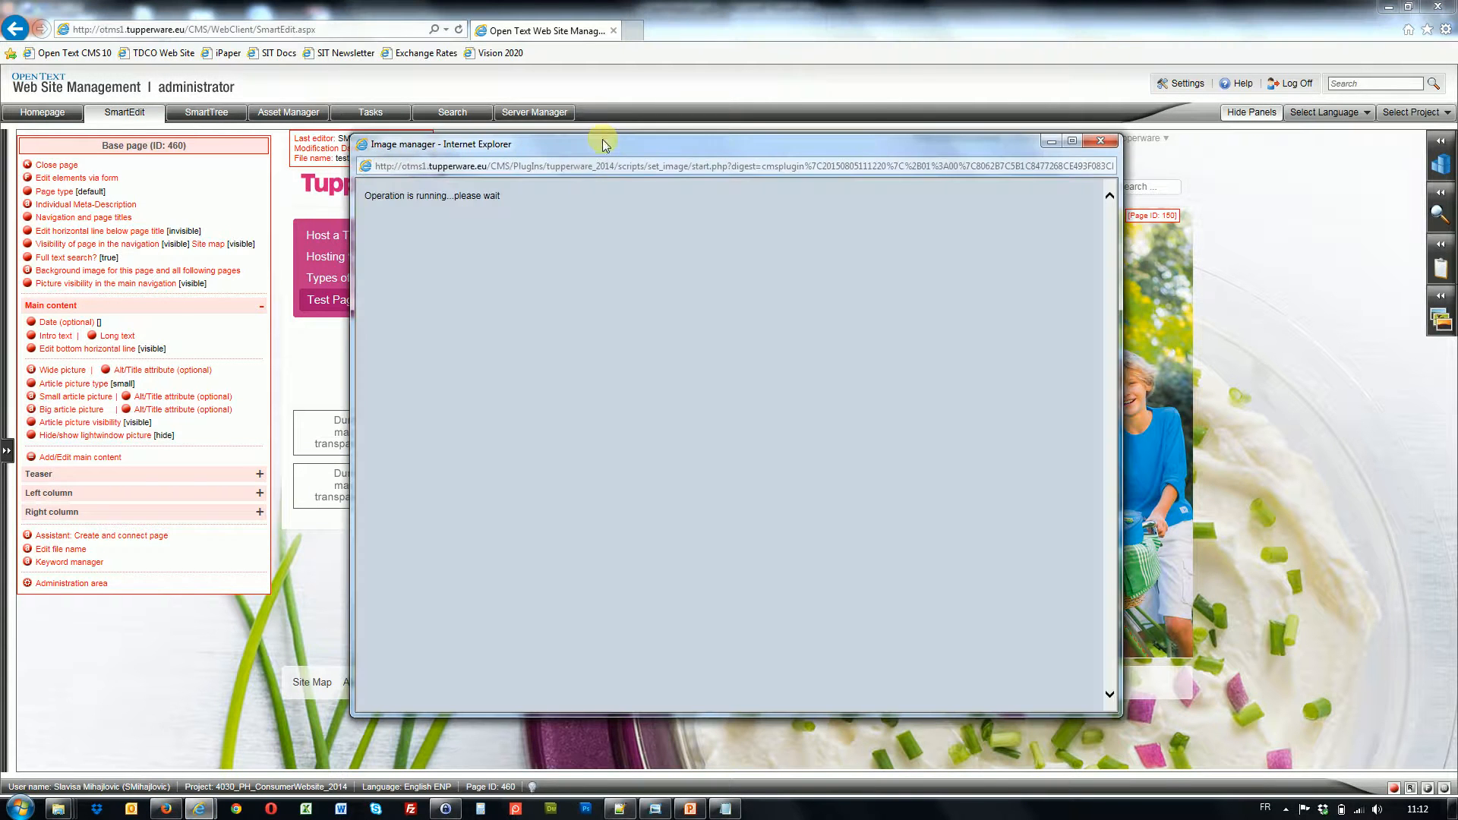
pyautogui.moveTo(605, 137); pyautogui.dragTo(609, 58)
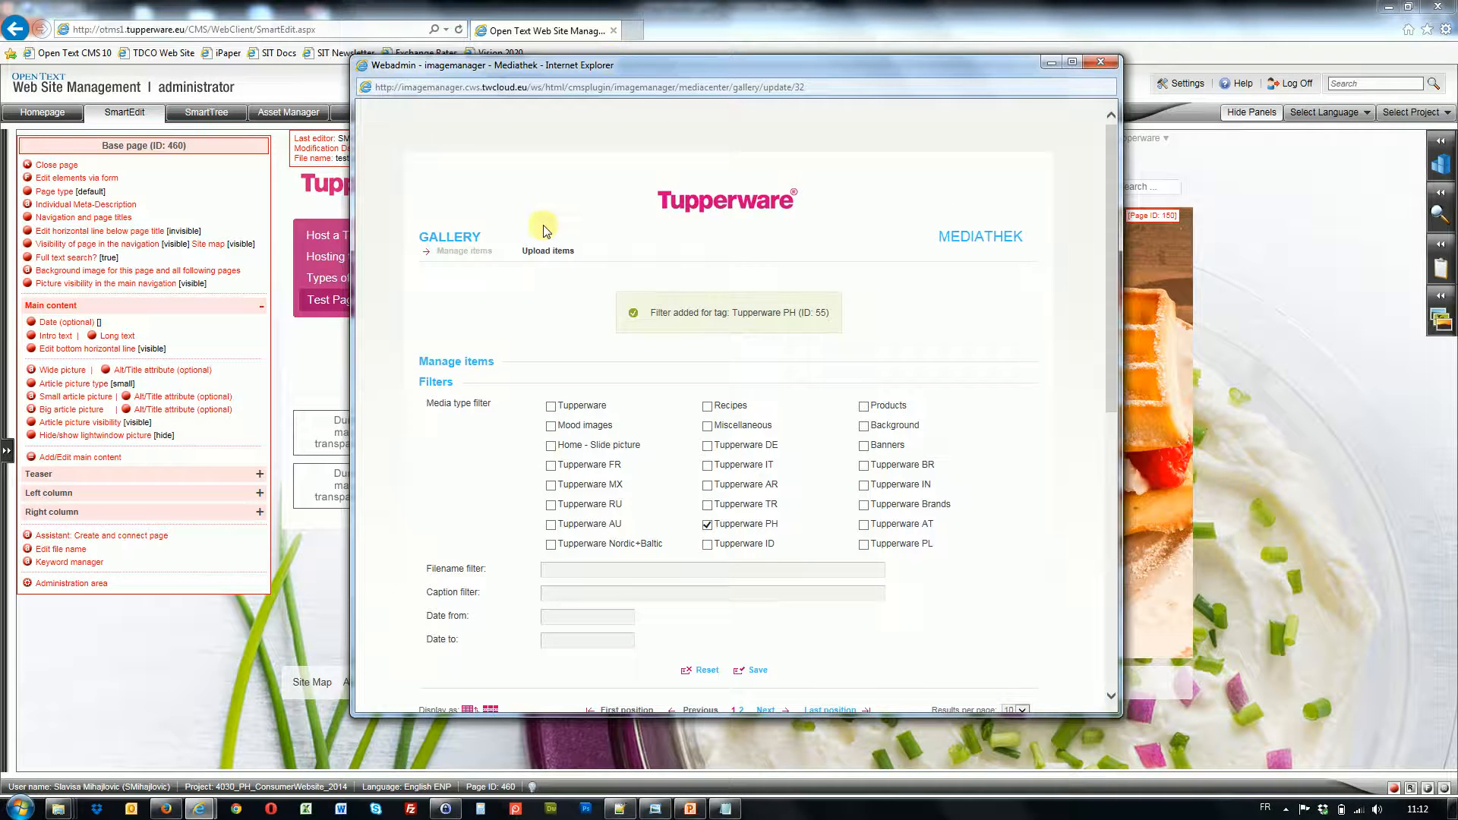
pyautogui.click(536, 250)
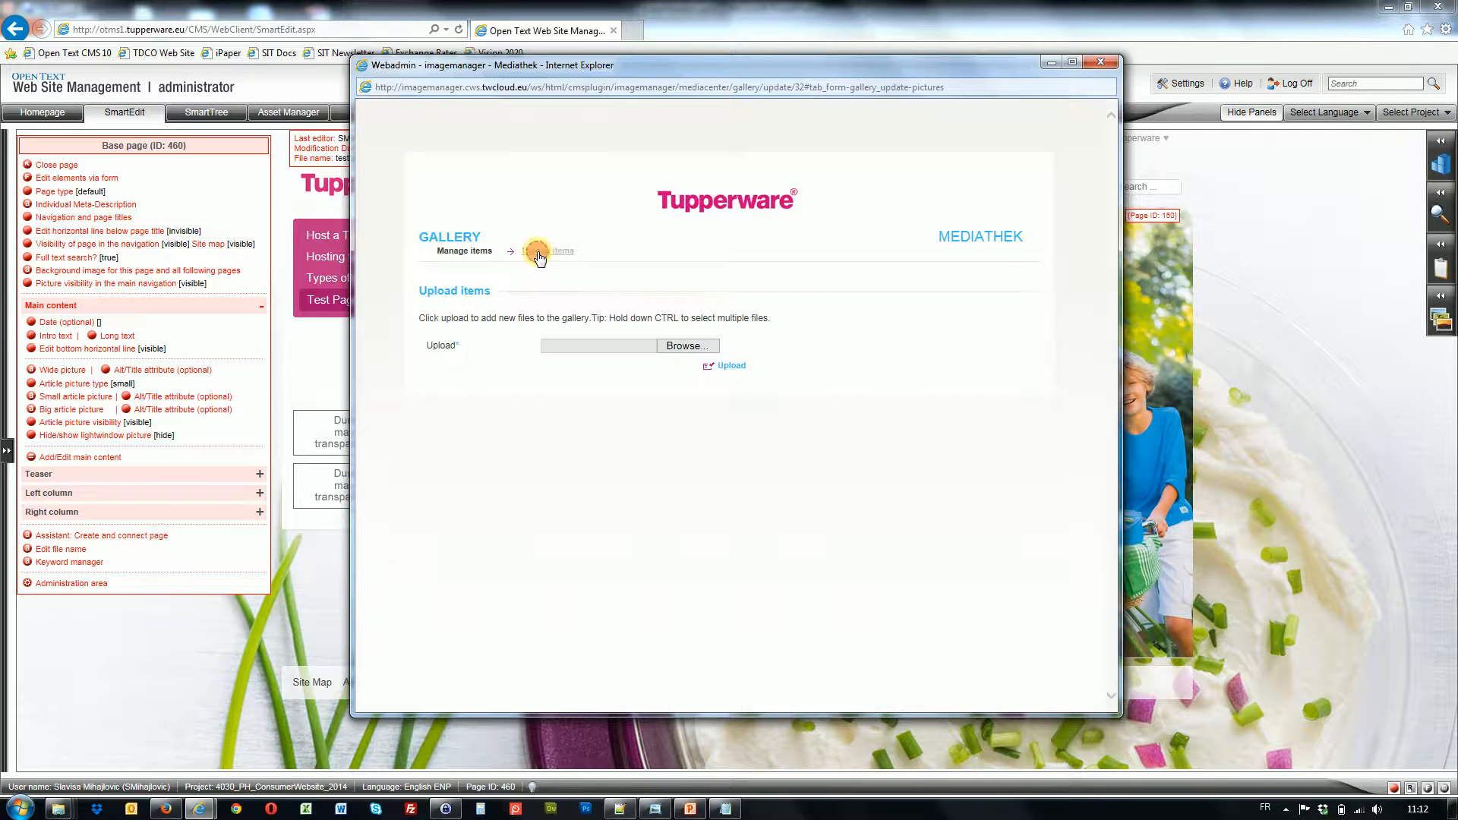
# Choose IndonesiaTest1.jpg from the Temp folder on the desktop, sorting the files by modification date, and upload it to the gallery.
pyautogui.click(687, 346)
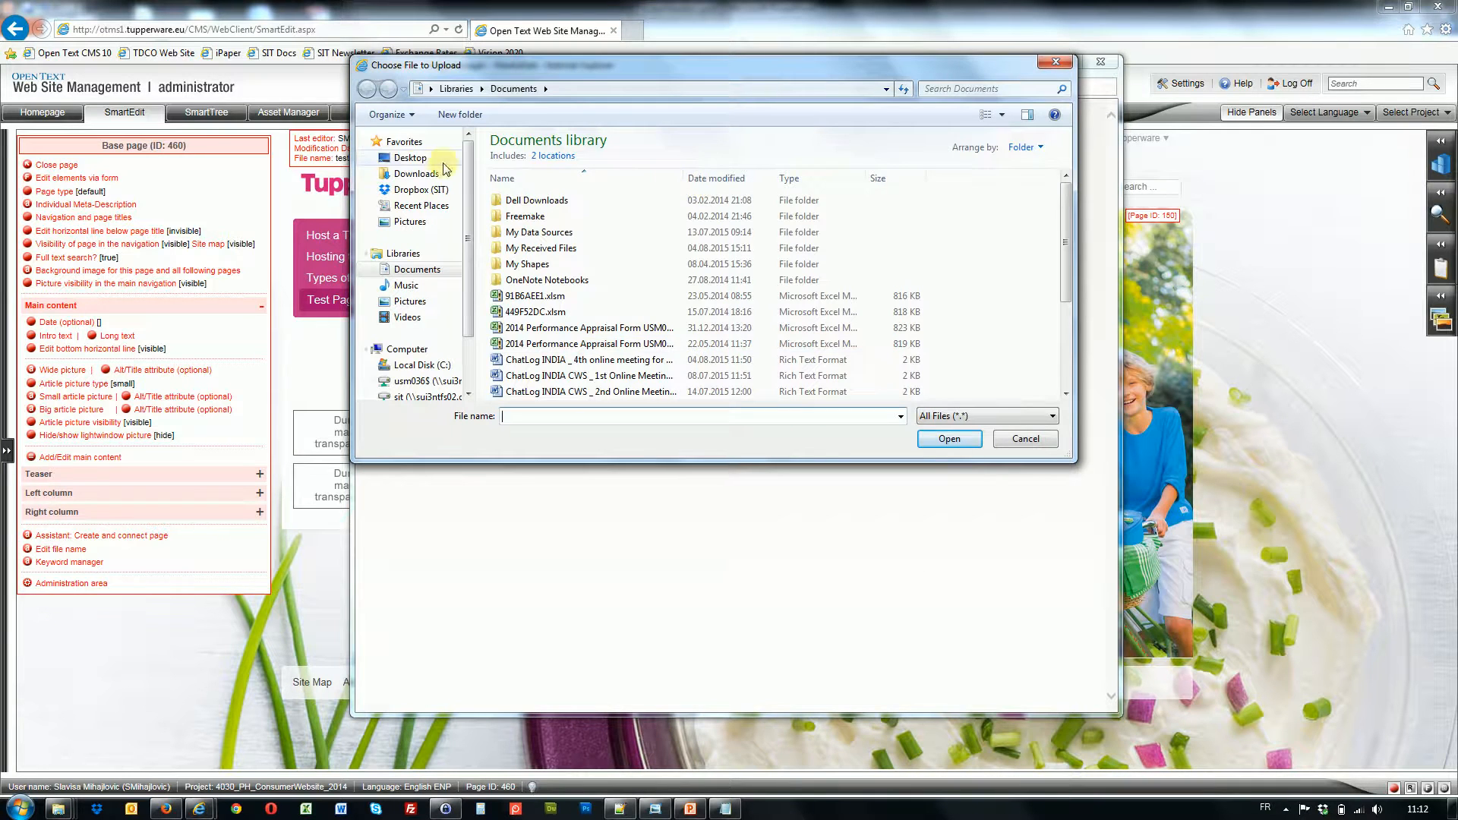
pyautogui.click(411, 160)
pyautogui.doubleClick(532, 364)
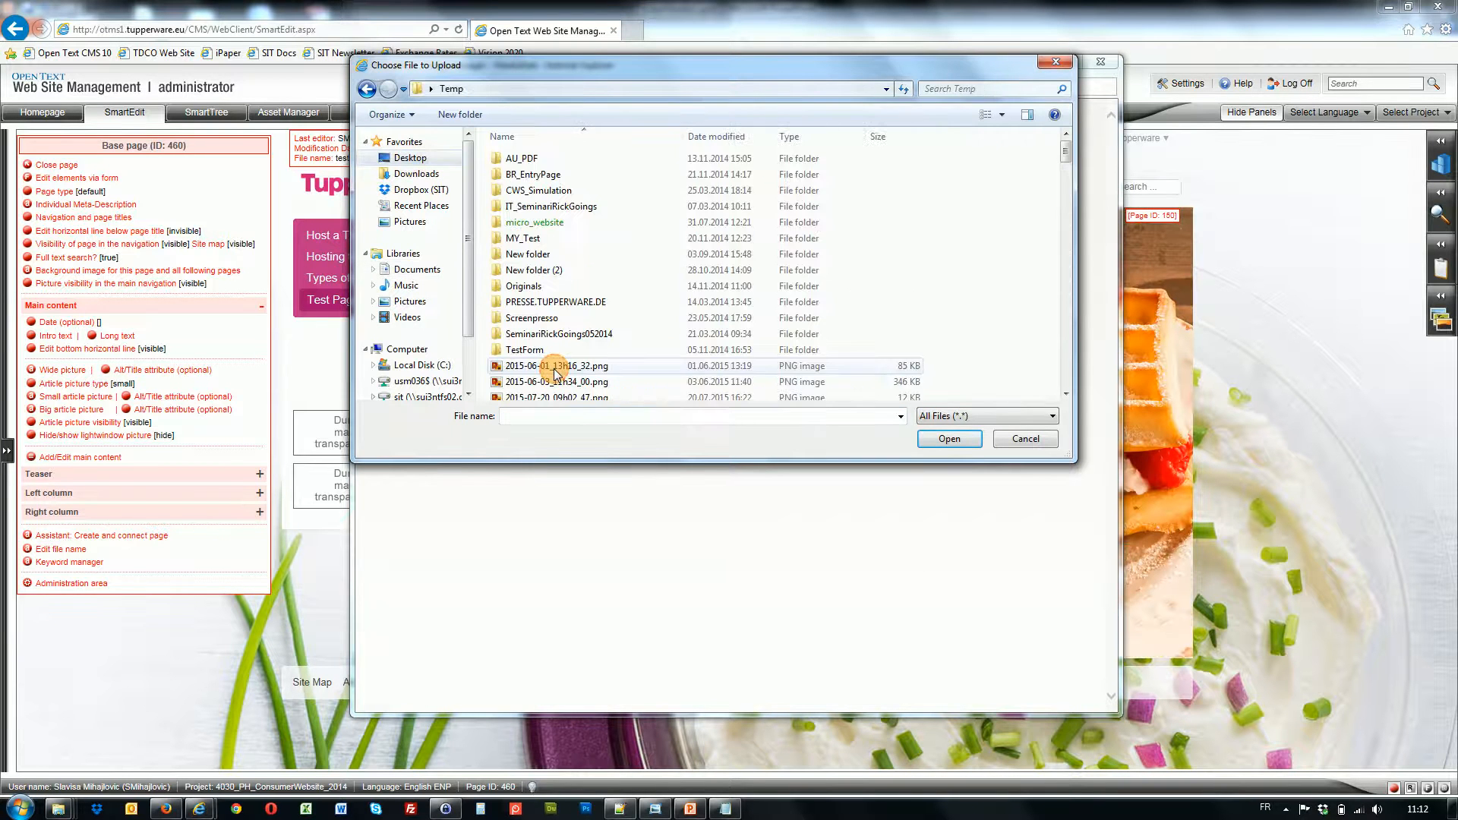
pyautogui.click(742, 138)
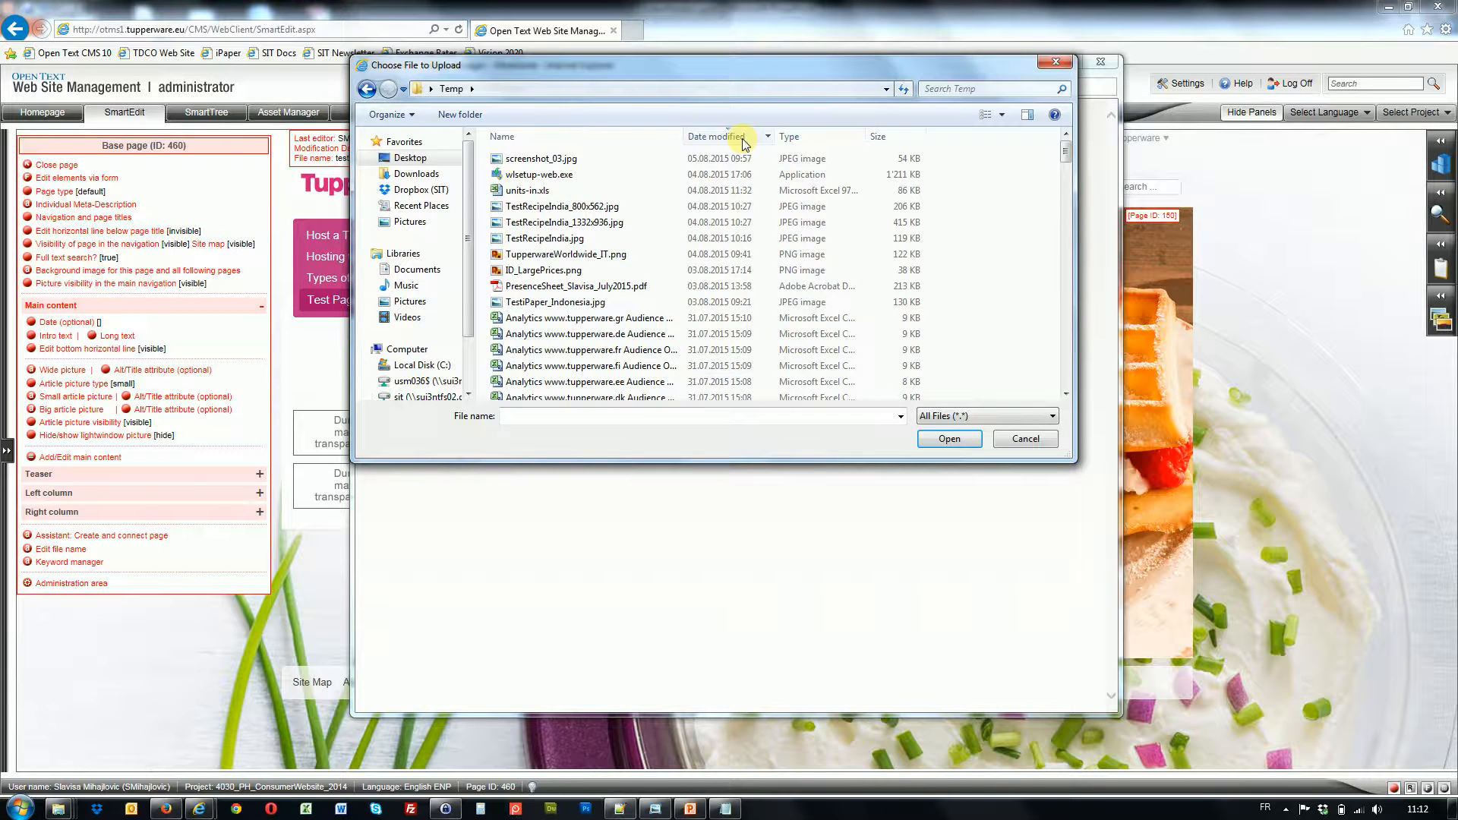
pyautogui.scroll(-6, 577, 266)
pyautogui.click(541, 328)
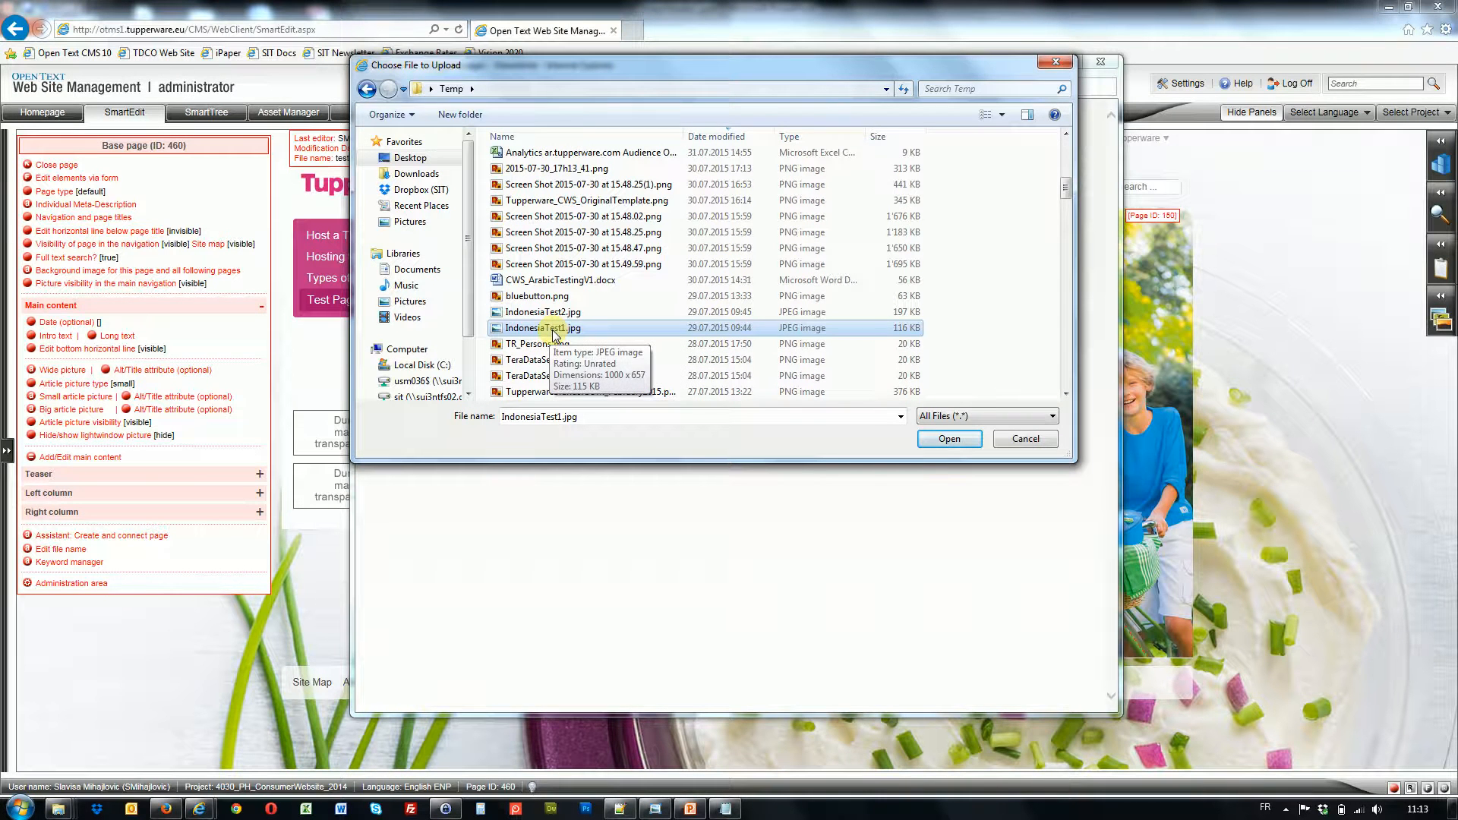
pyautogui.doubleClick(554, 329)
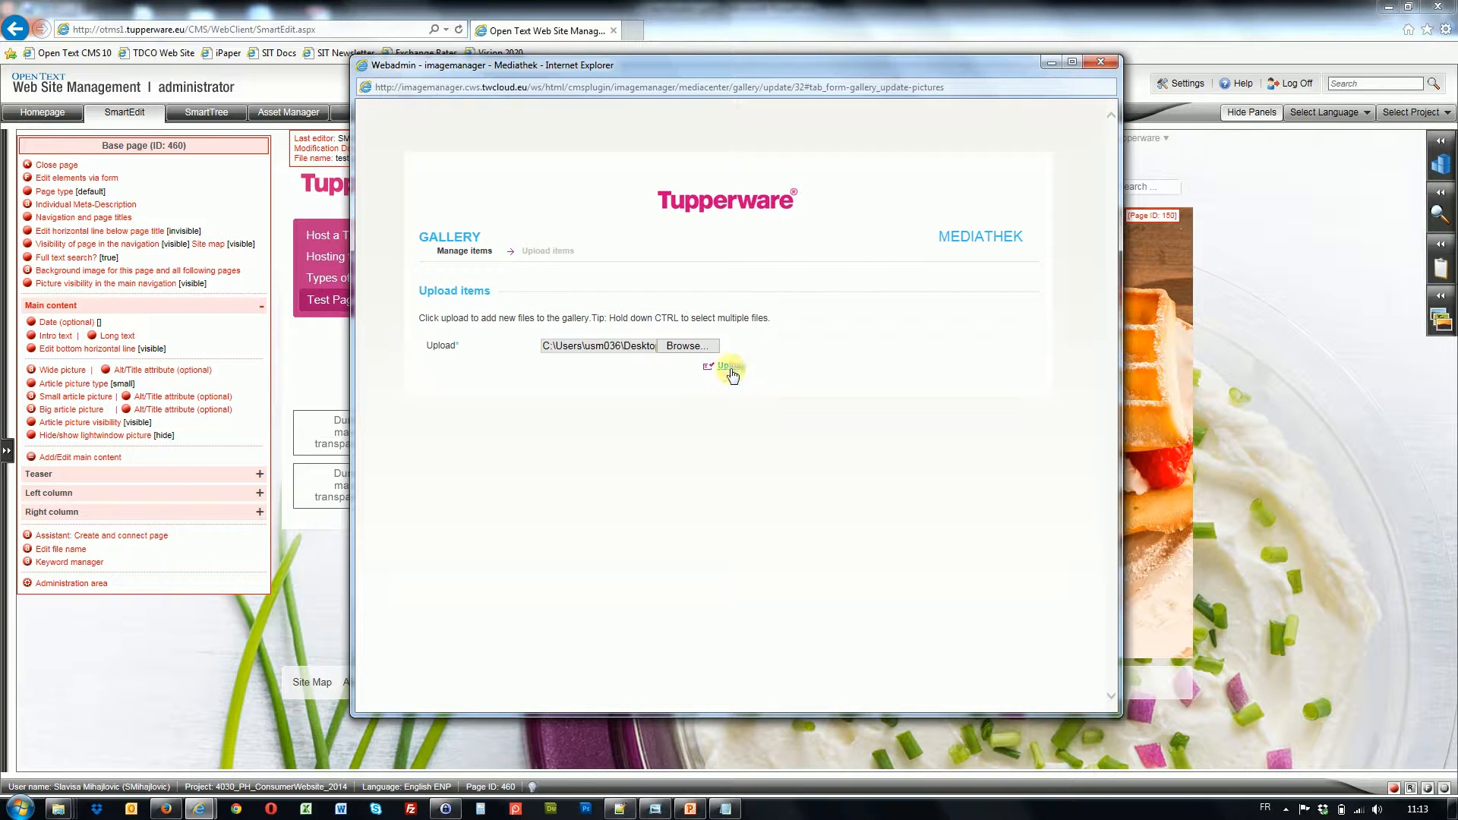
pyautogui.click(730, 367)
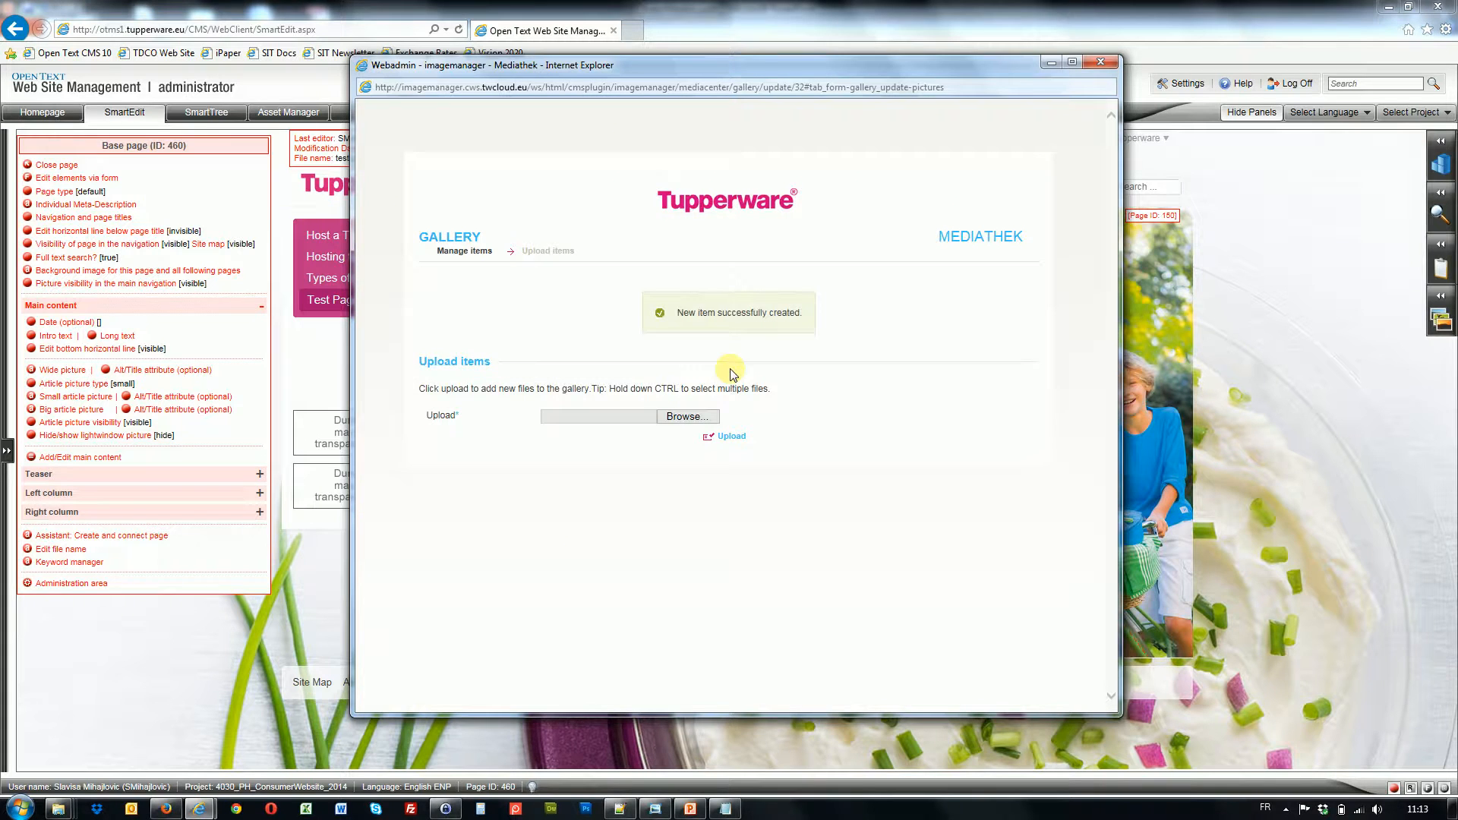
# Open the uploaded IndonesiaTest1.jpg from the gallery's managed items, check its dimensions and create a new variant of it.
pyautogui.click(455, 256)
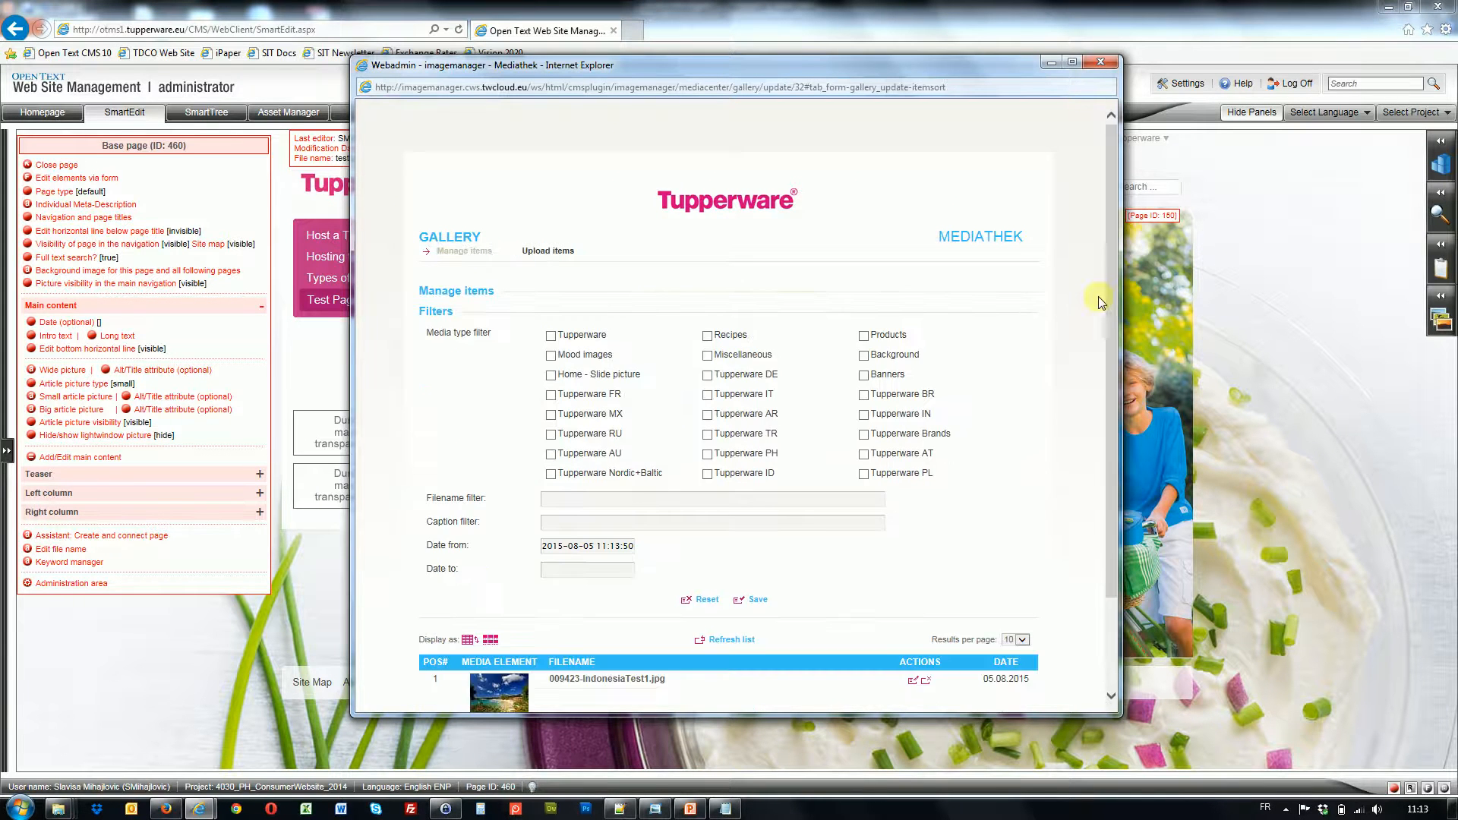
pyautogui.scroll(-3, 1111, 291)
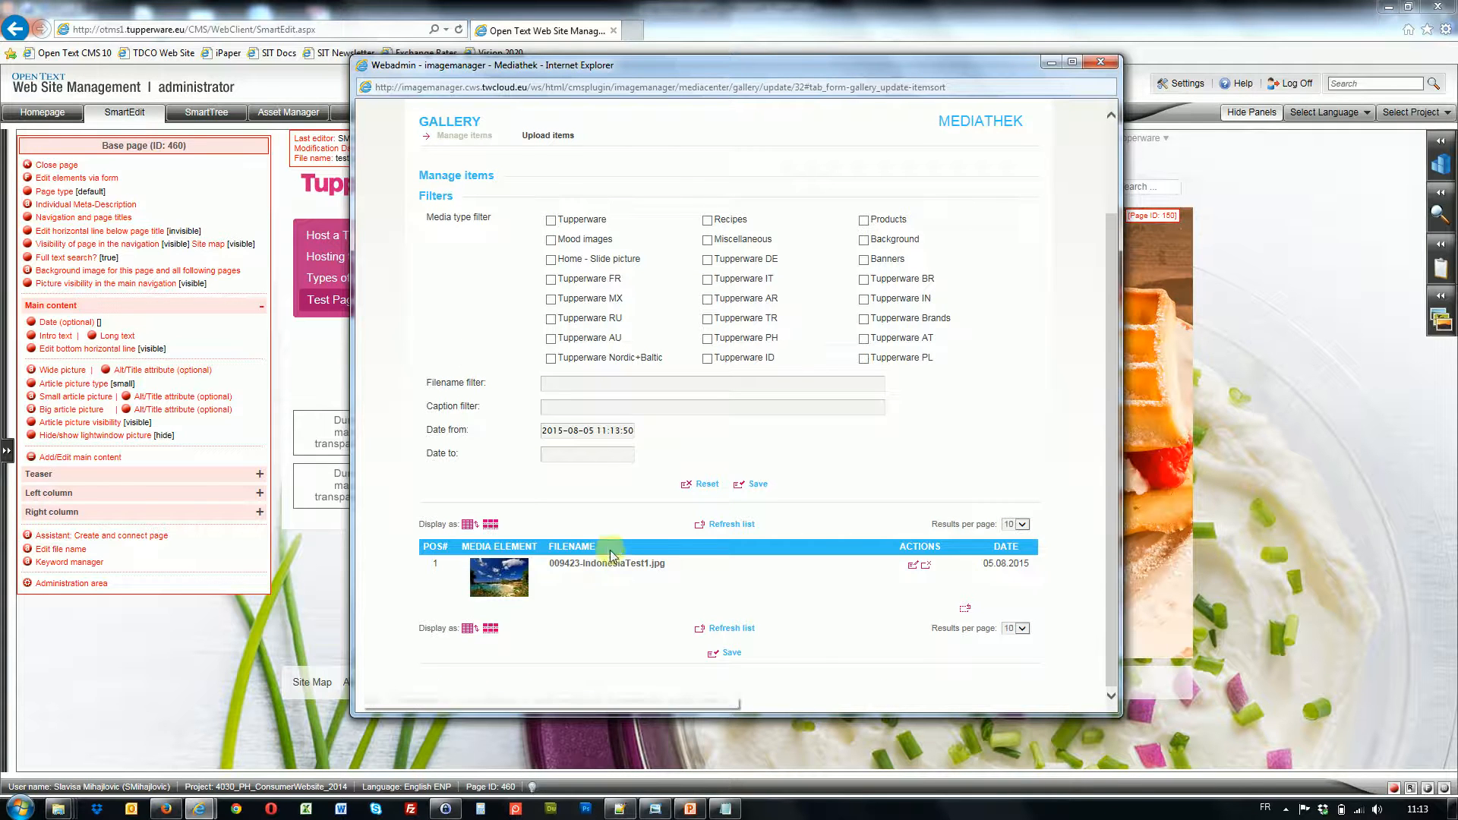
pyautogui.click(577, 566)
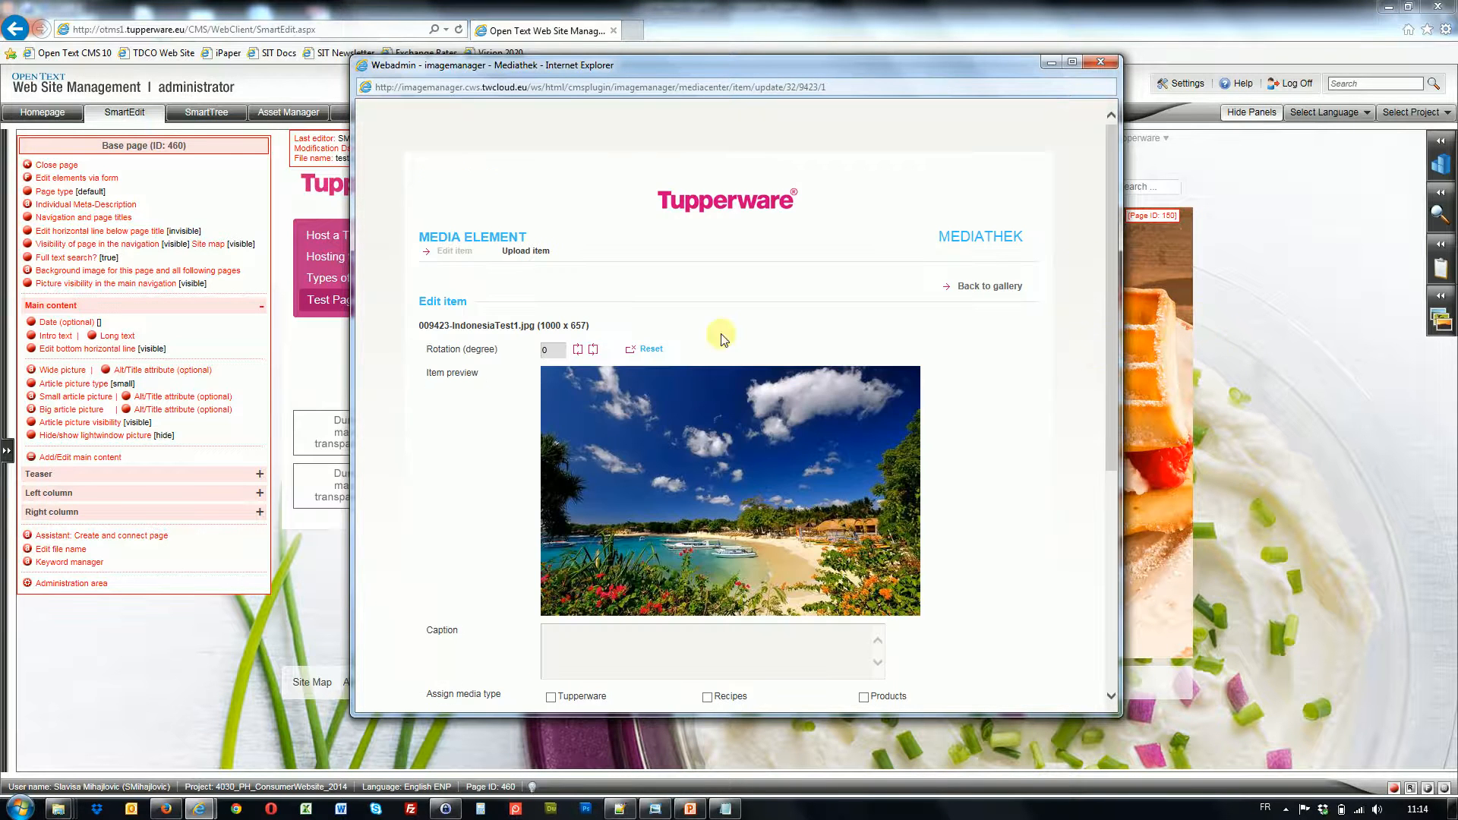
pyautogui.moveTo(540, 326); pyautogui.dragTo(588, 326)
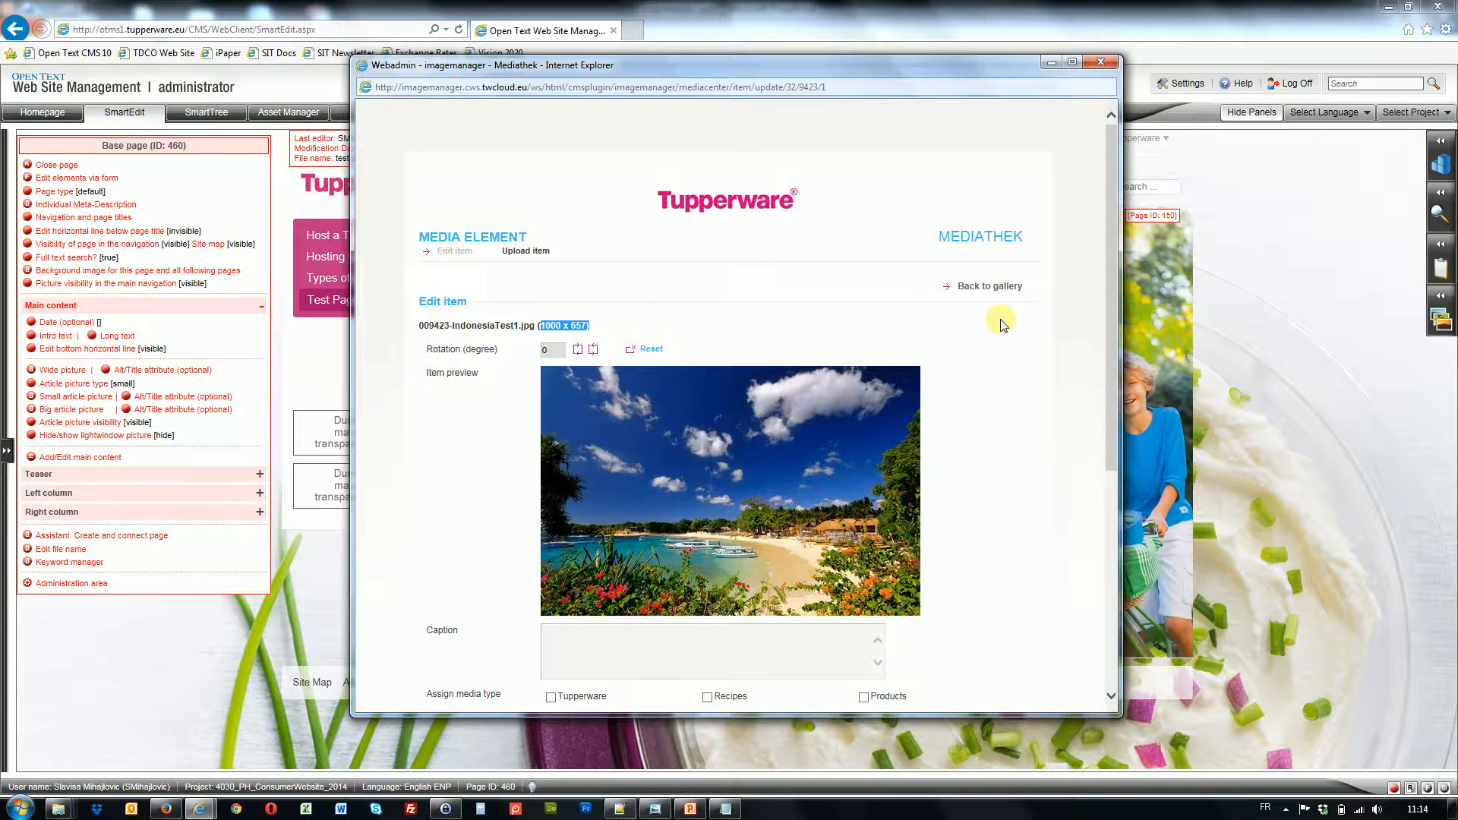
pyautogui.moveTo(1114, 284); pyautogui.dragTo(1109, 524)
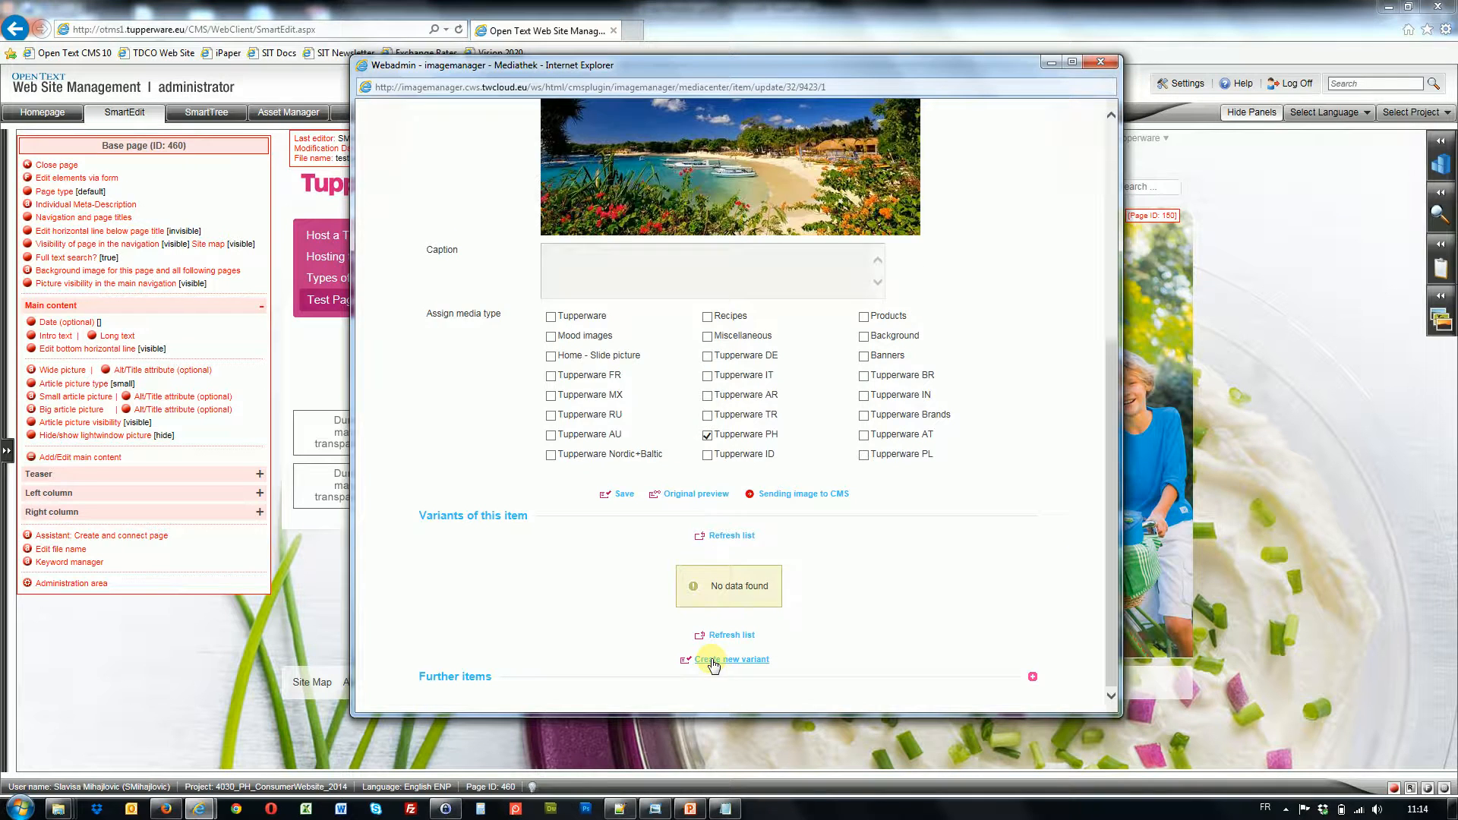
pyautogui.click(713, 660)
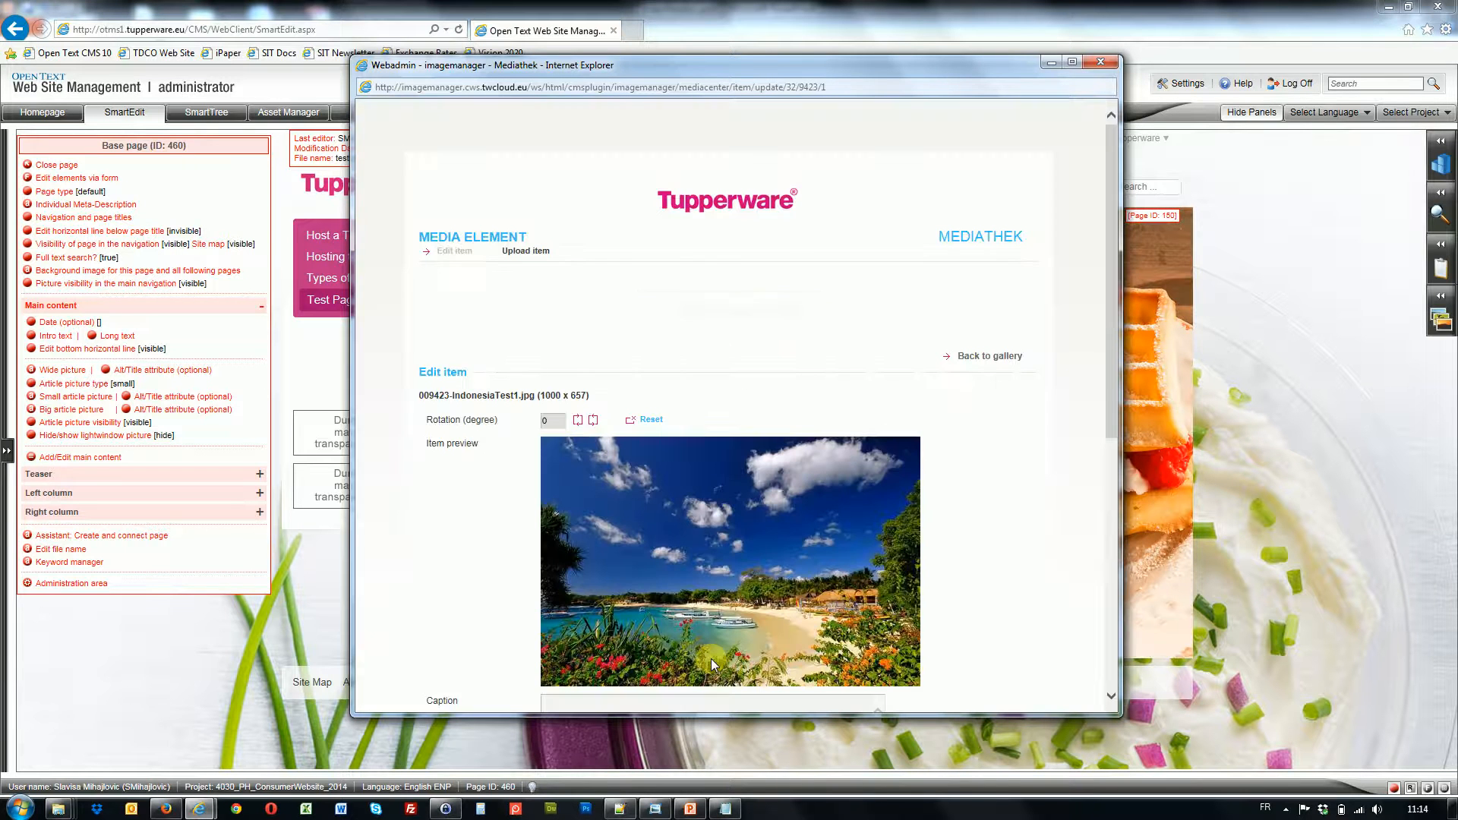
# Edit the new variant, naming it "Small article pic" and choosing the Small teaser picture ratio of 220 x 140.
pyautogui.moveTo(1109, 271); pyautogui.dragTo(1084, 550)
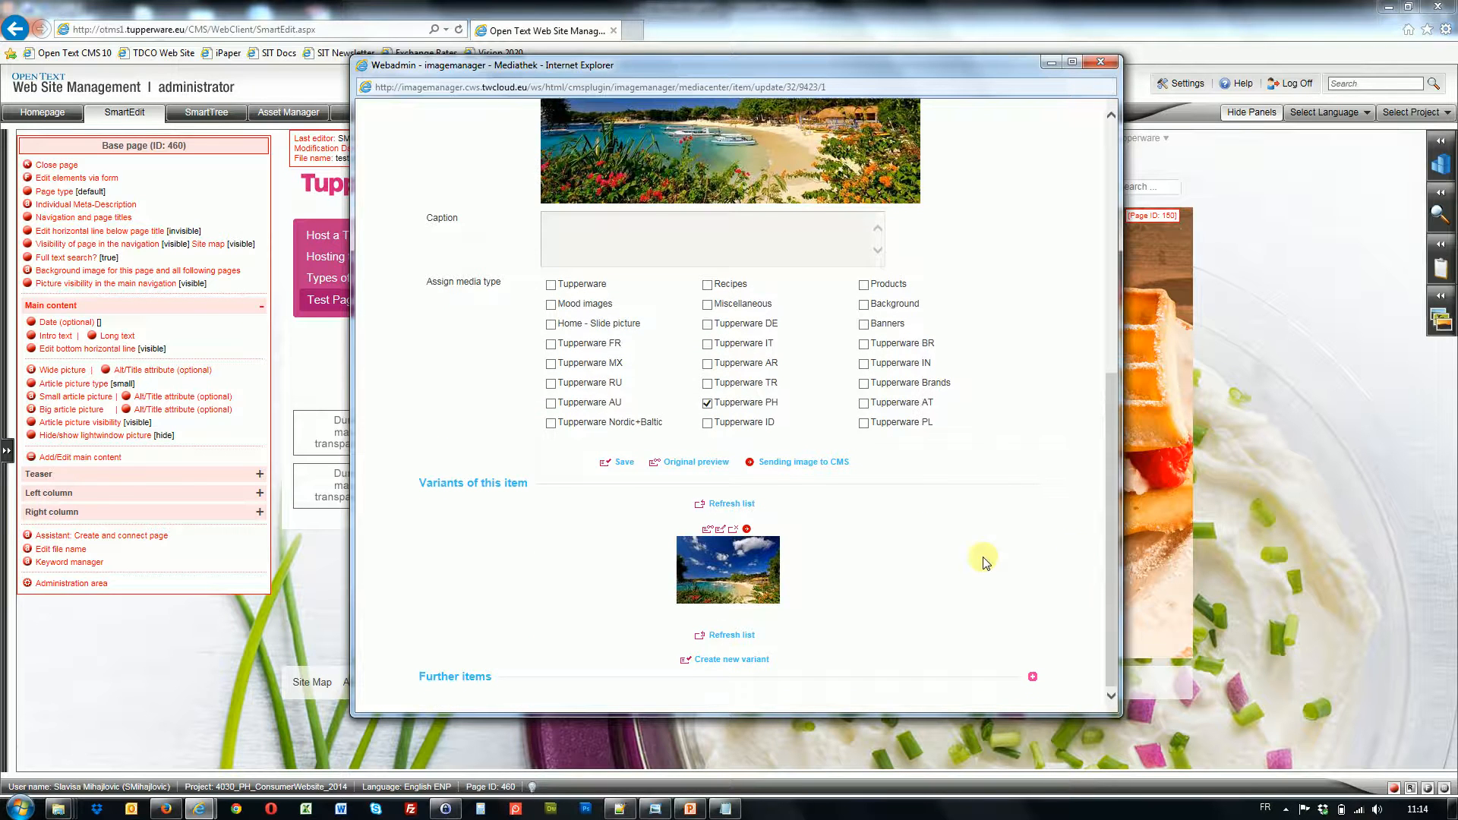
pyautogui.click(721, 532)
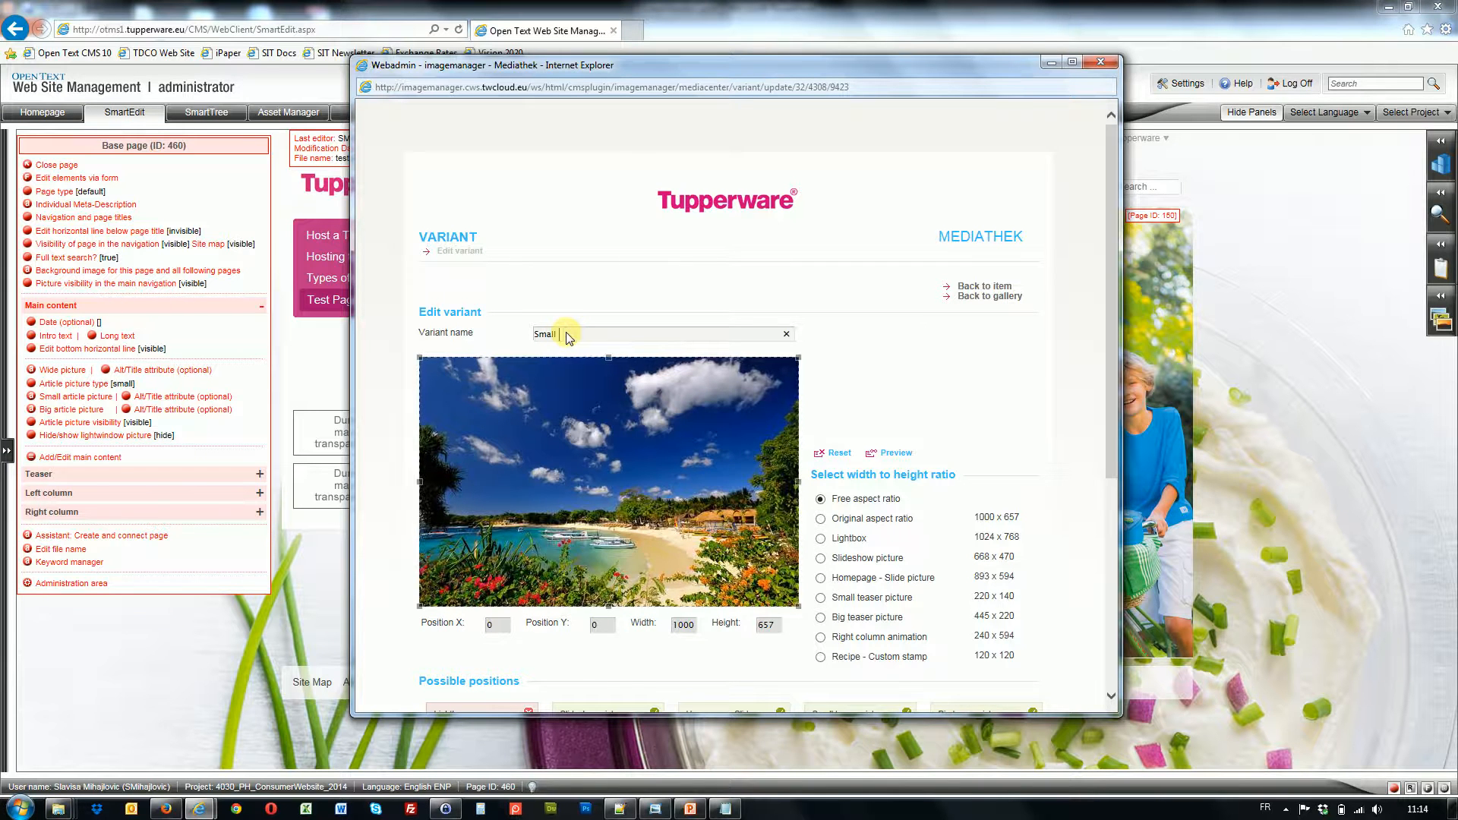
pyautogui.write('article pic')
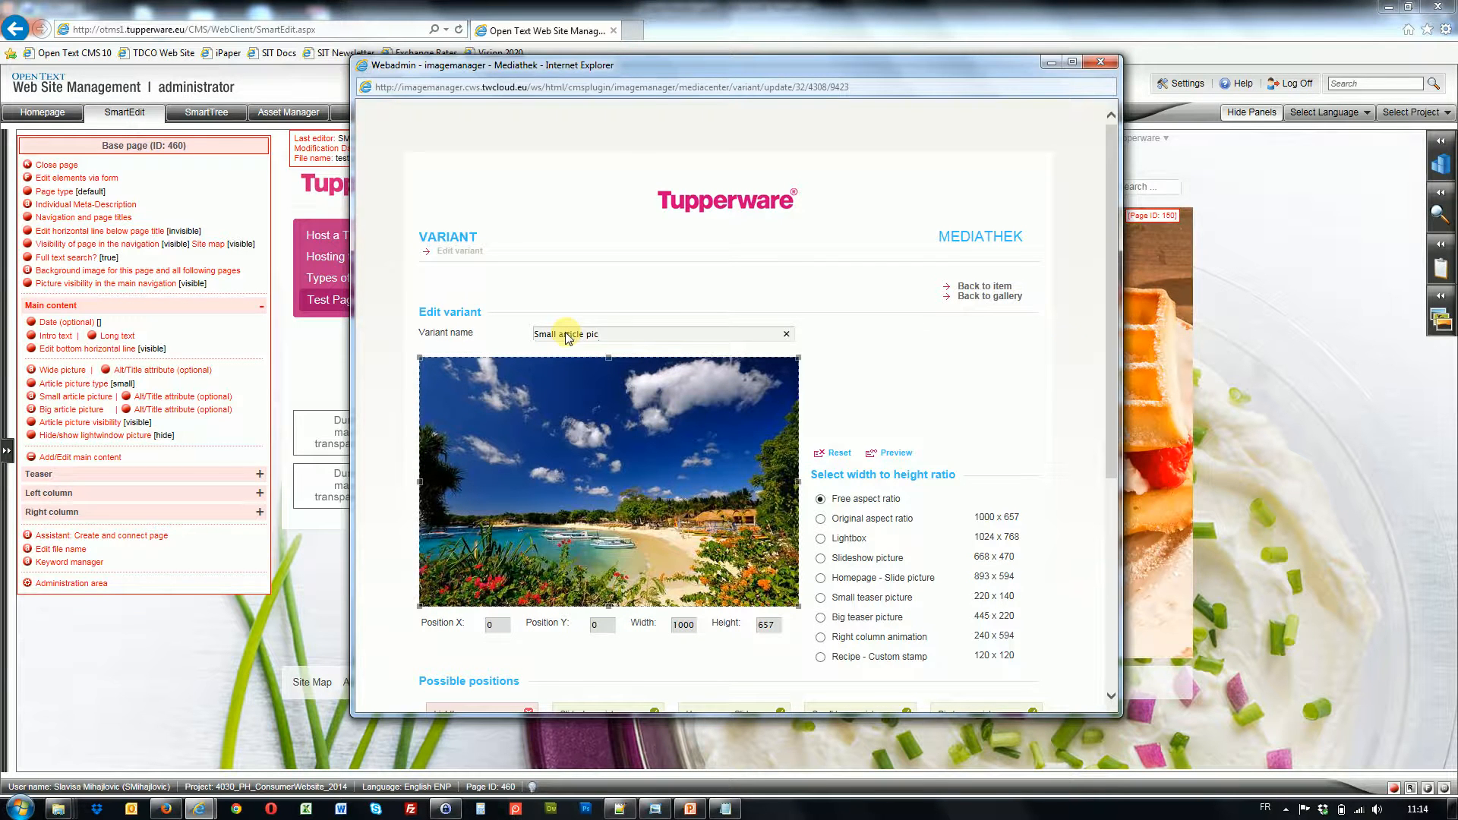
pyautogui.moveTo(1109, 334); pyautogui.dragTo(1109, 412)
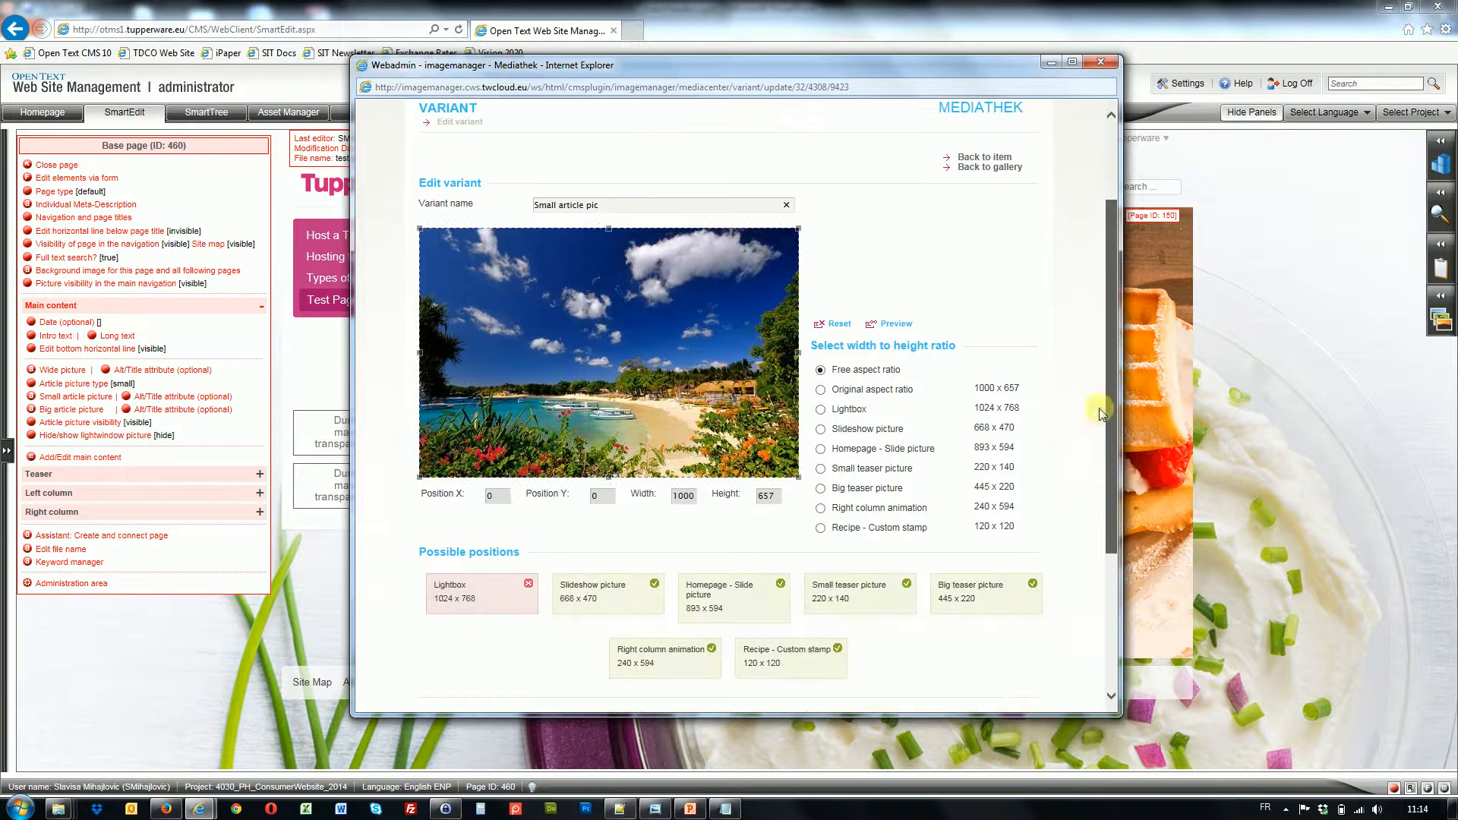
pyautogui.click(820, 469)
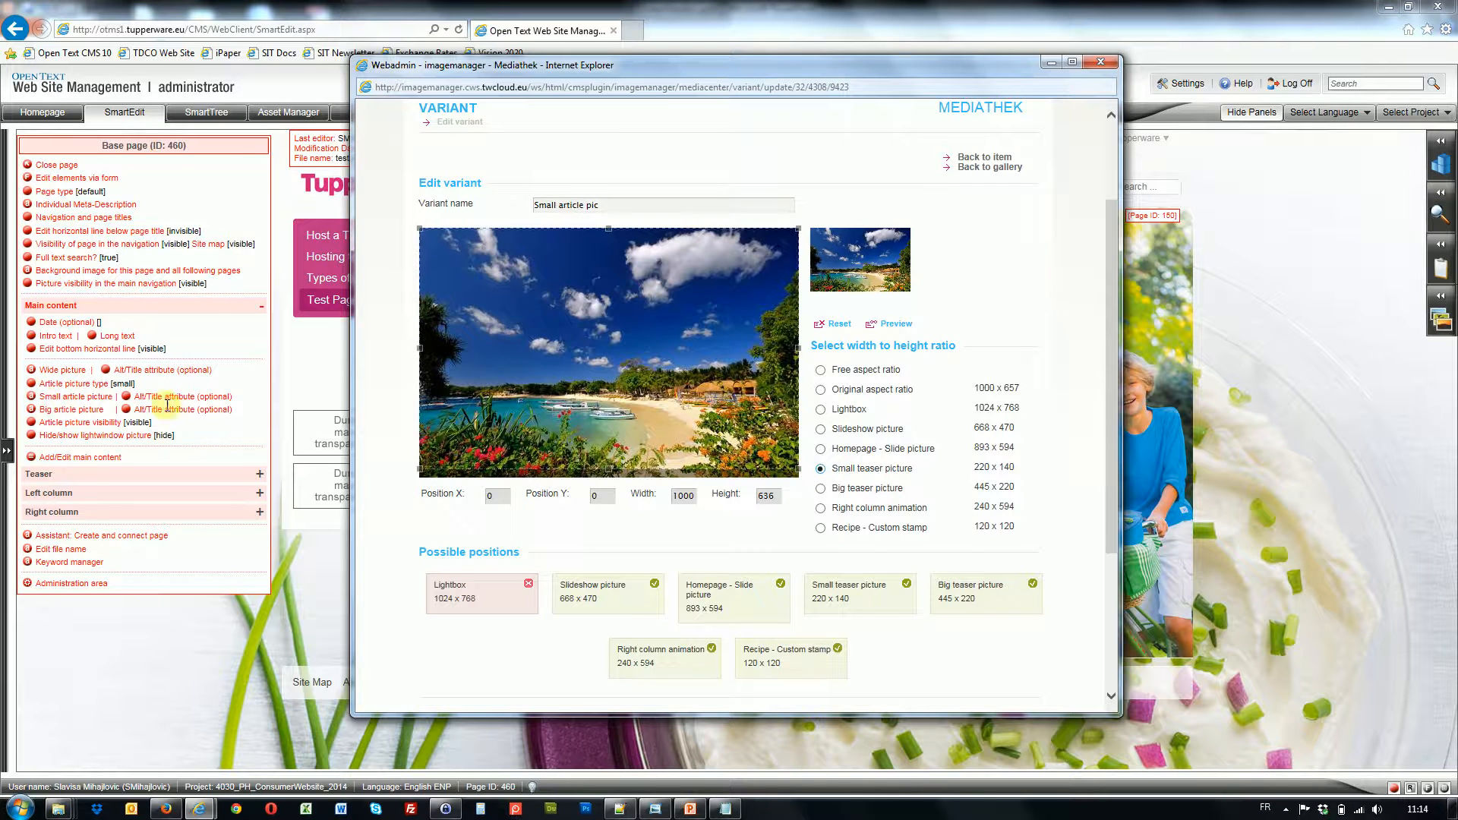
# Crop the variant to an area of about 562 x 358 starting at the image's upper-left corner and save it.
pyautogui.moveTo(798, 469); pyautogui.dragTo(674, 389)
pyautogui.moveTo(530, 297); pyautogui.dragTo(640, 218)
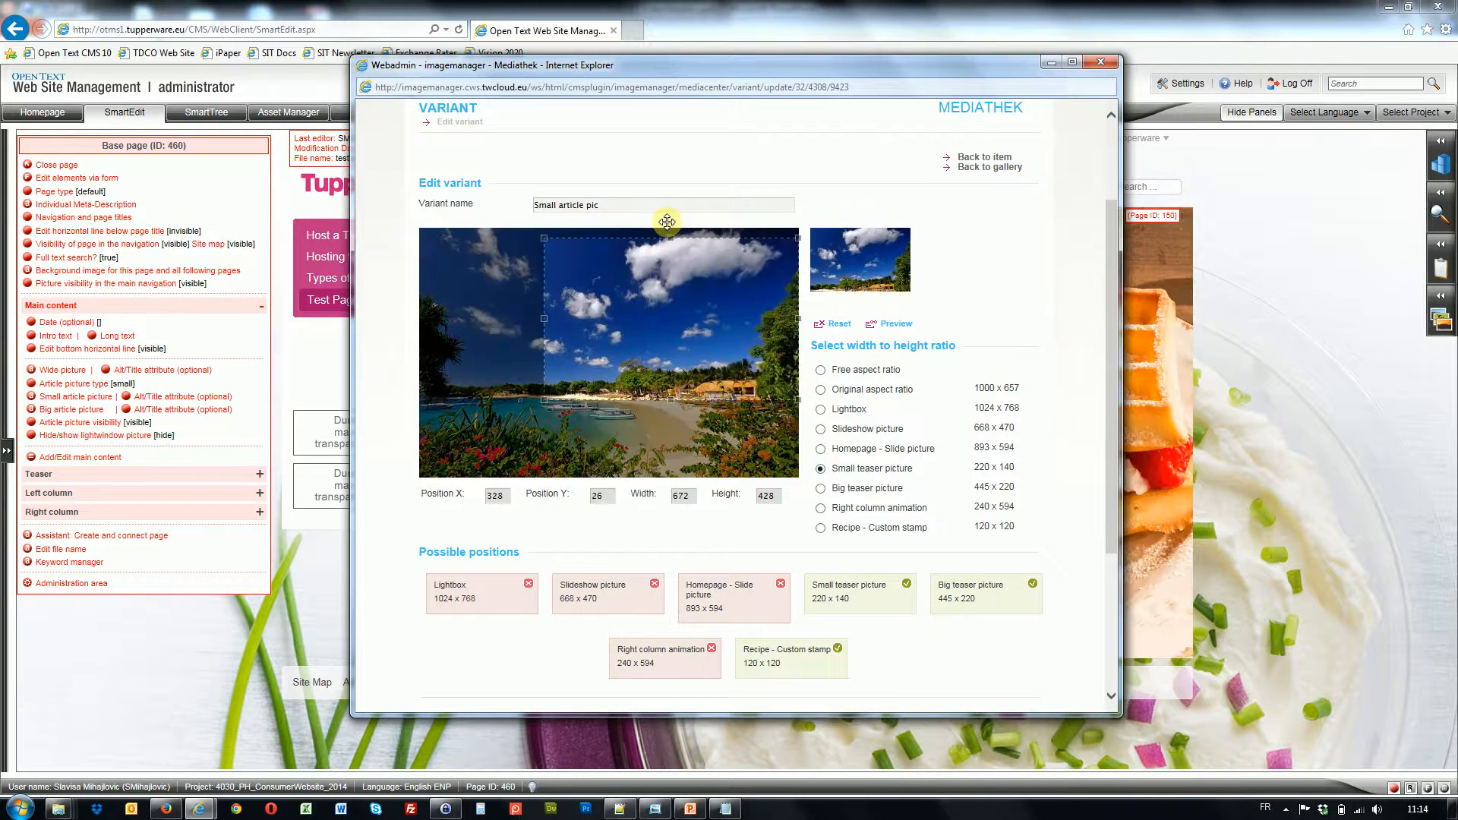
pyautogui.moveTo(673, 316); pyautogui.dragTo(532, 303)
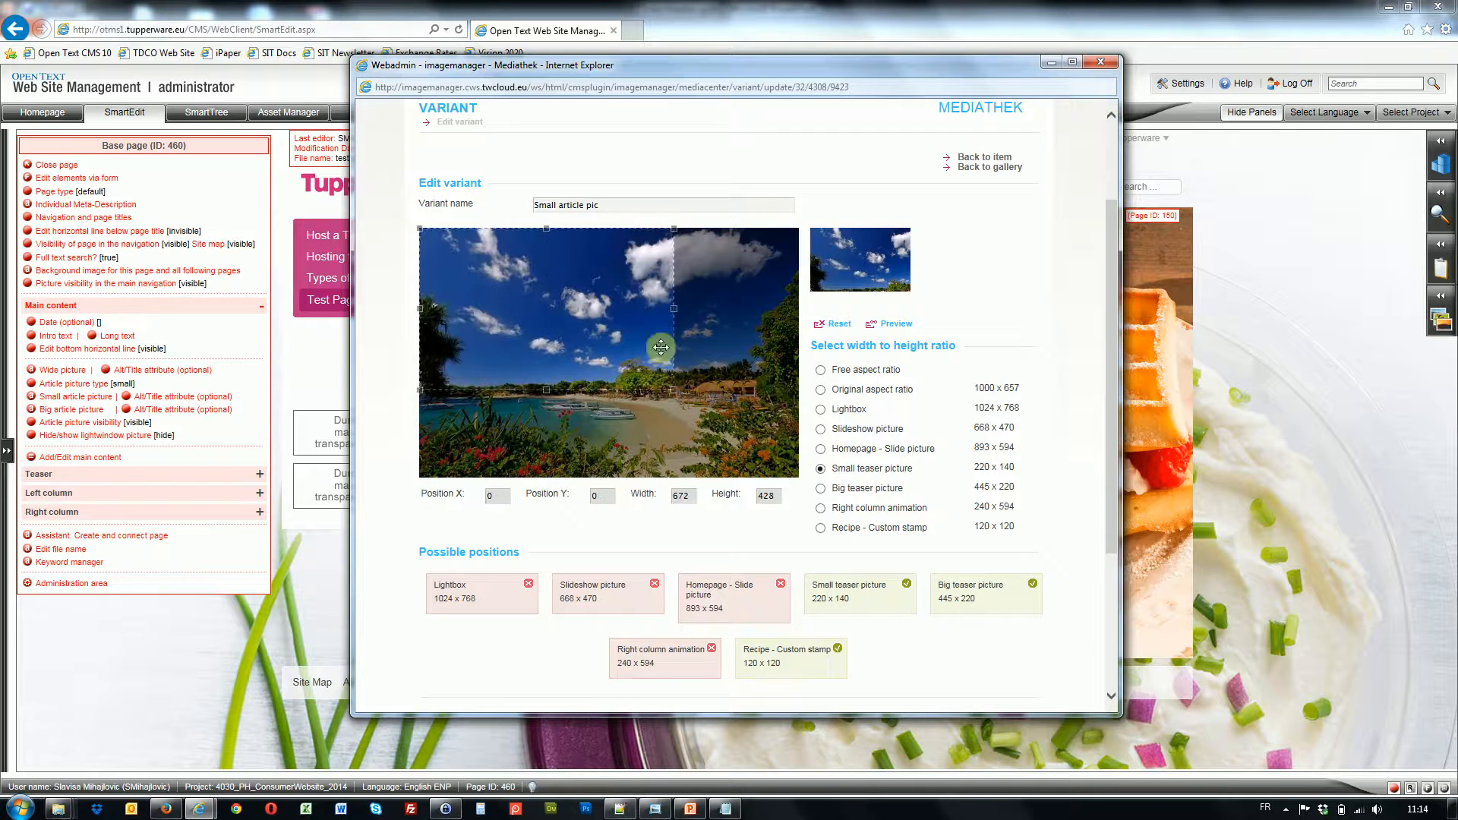
pyautogui.moveTo(673, 390); pyautogui.dragTo(629, 365)
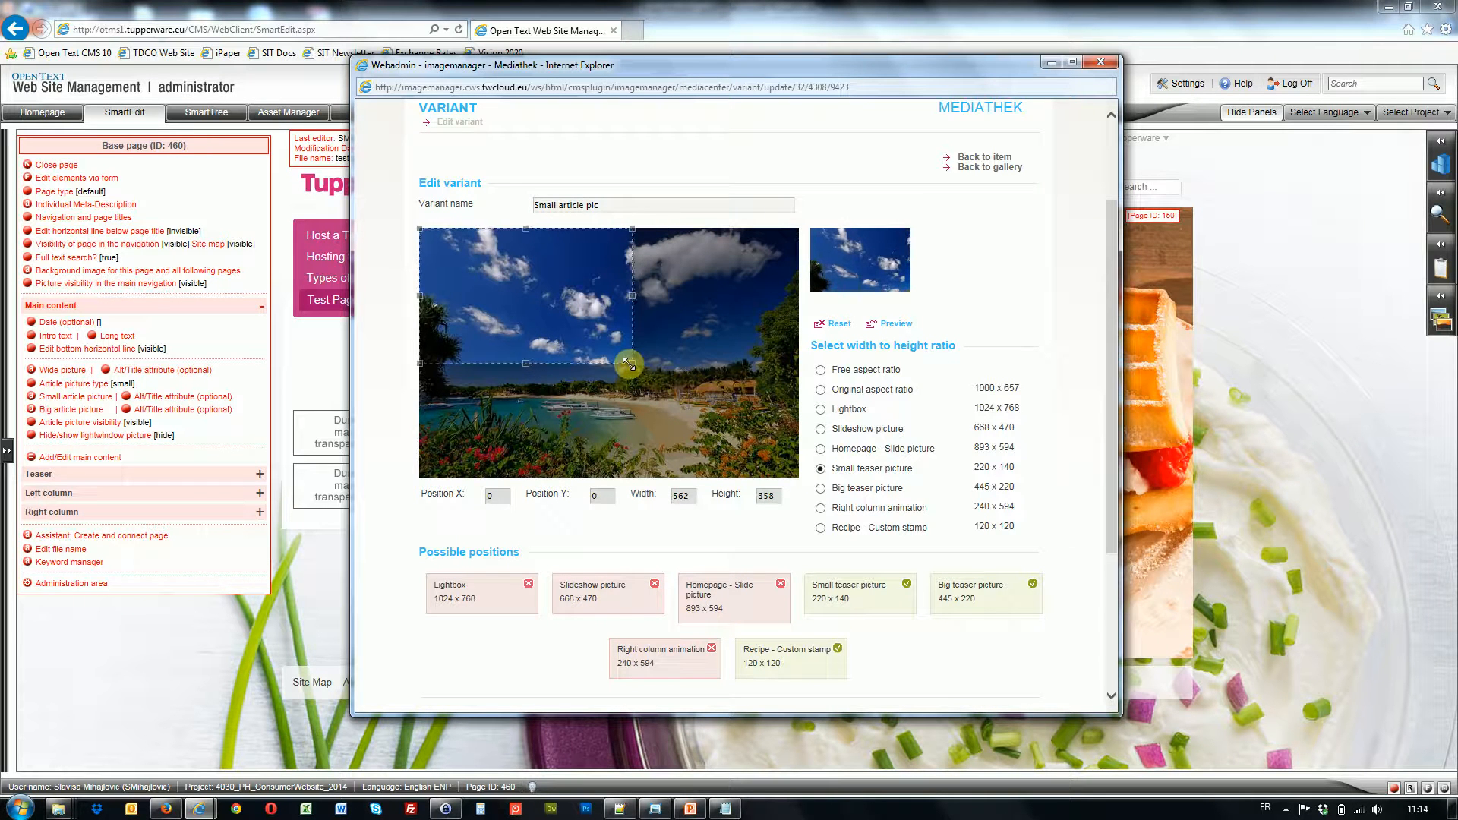
pyautogui.moveTo(1119, 244); pyautogui.dragTo(1118, 379)
pyautogui.click(734, 490)
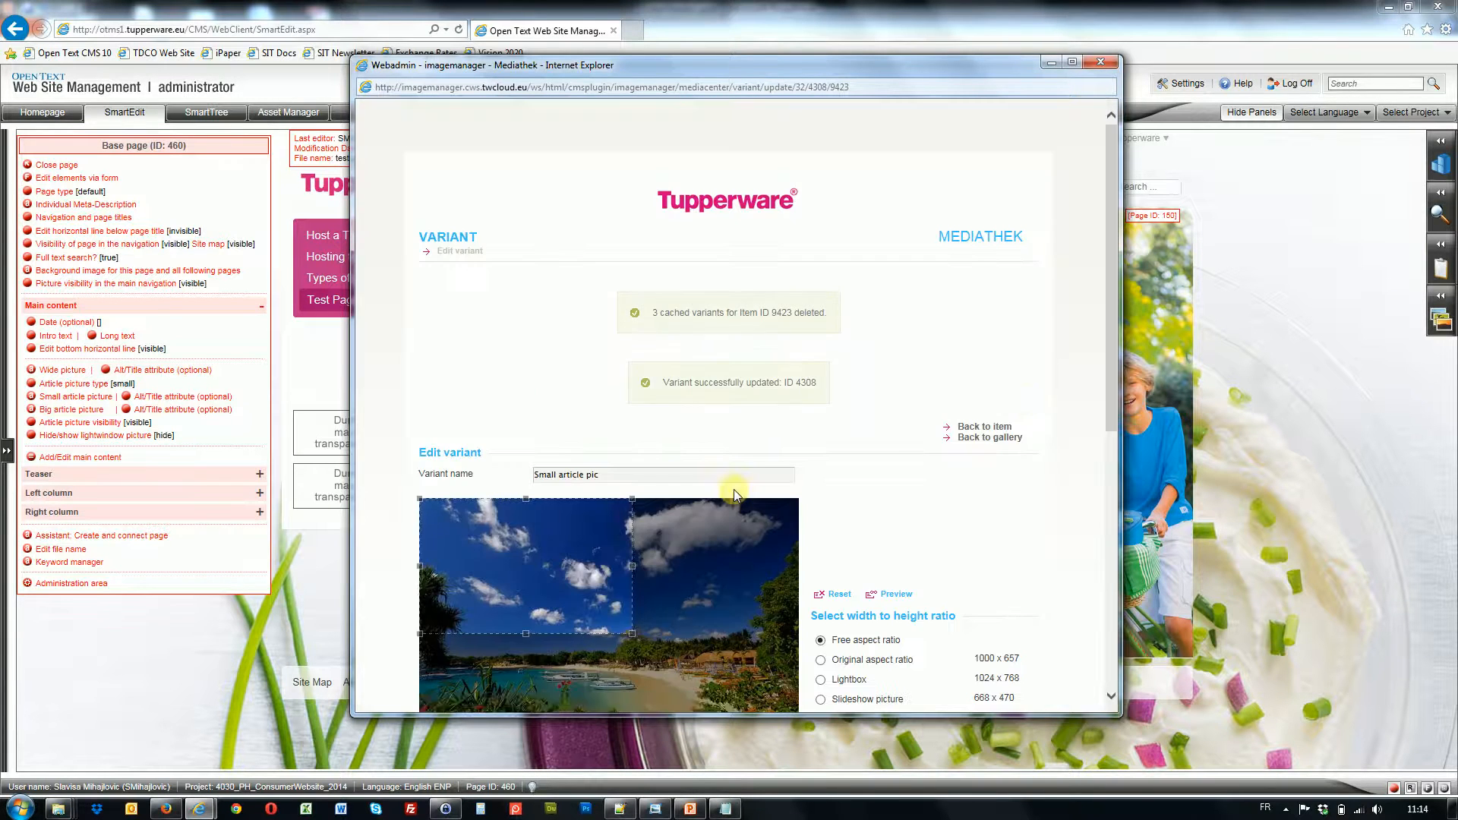
# Send the saved Small article pic variant to the CMS as the page's small article picture.
pyautogui.moveTo(1121, 384); pyautogui.dragTo(1061, 684)
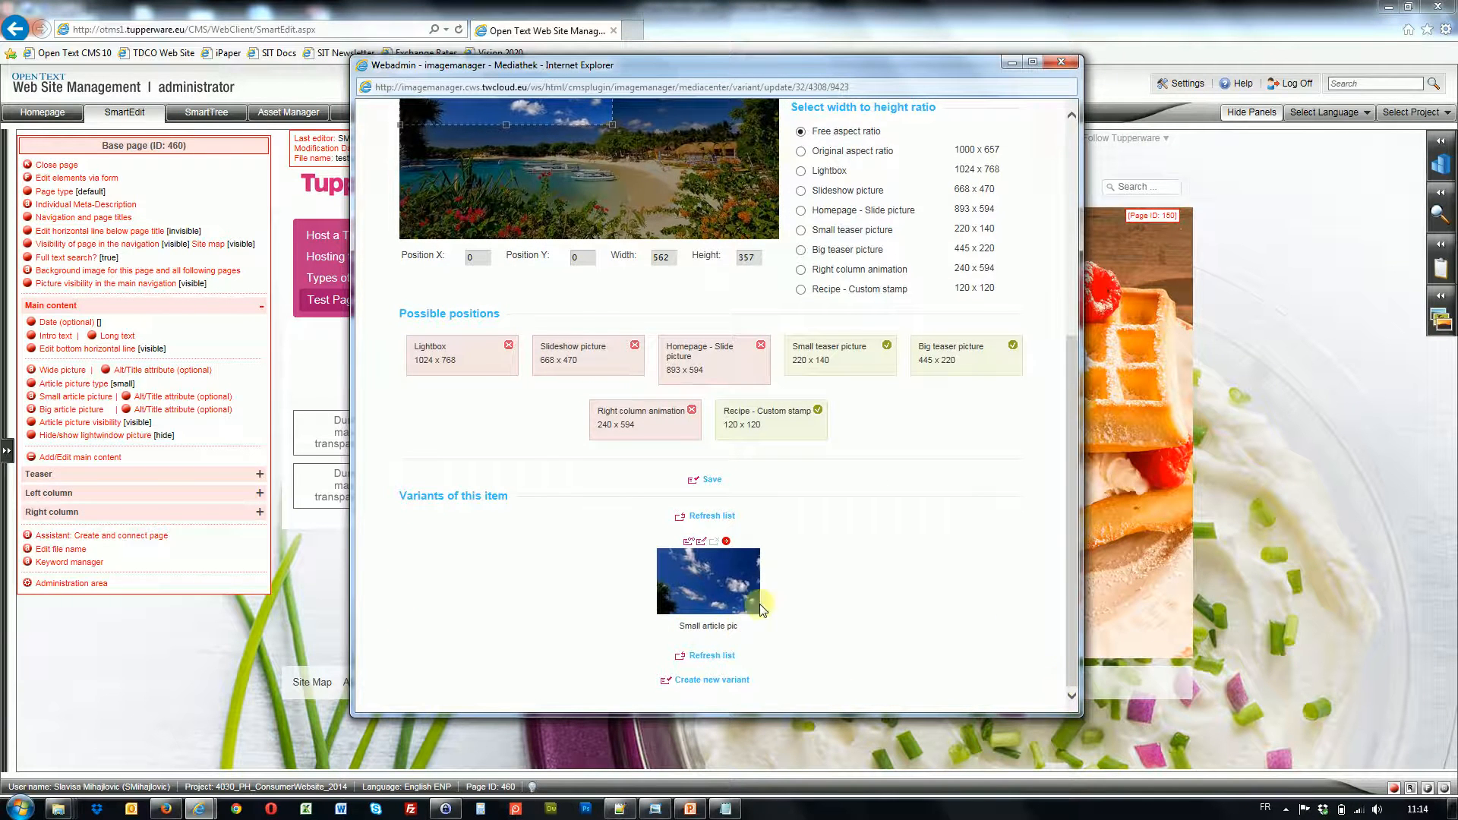
pyautogui.click(727, 543)
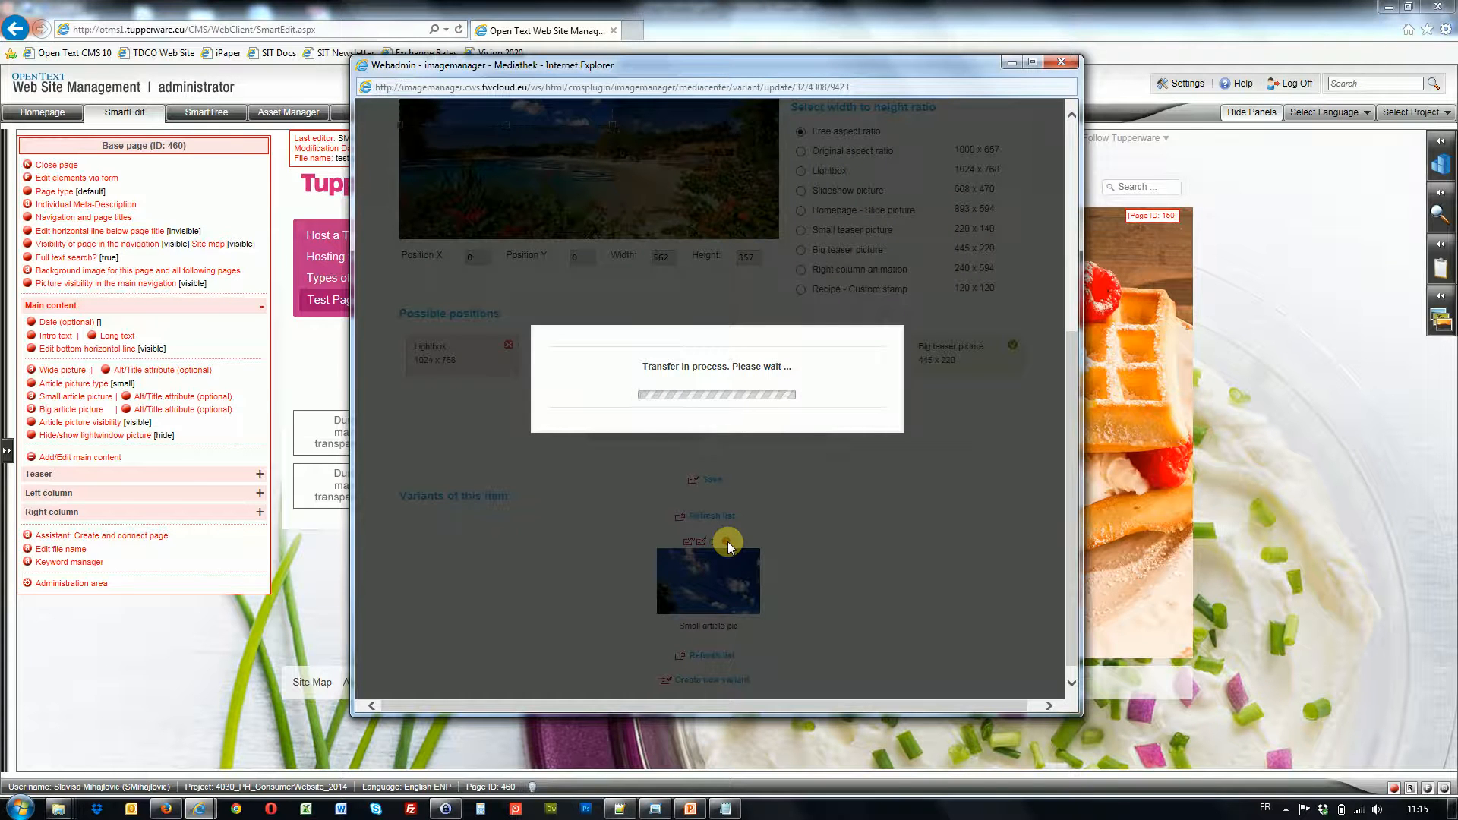
pyautogui.click(720, 392)
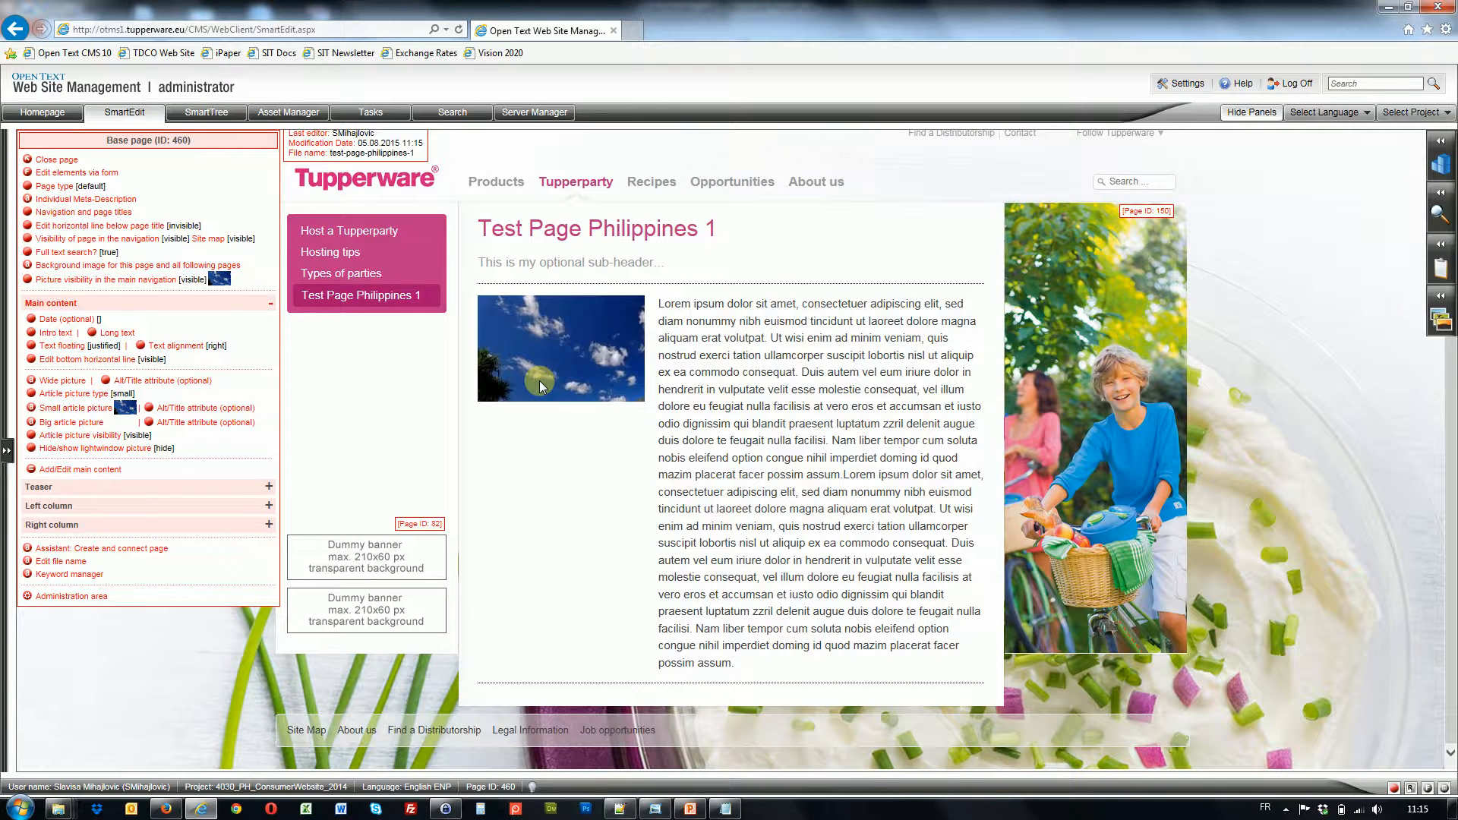
# Select the draft Test Page Philippines 1 among the English ENP pages saved as draft and submit it to workflow.
pyautogui.click(366, 114)
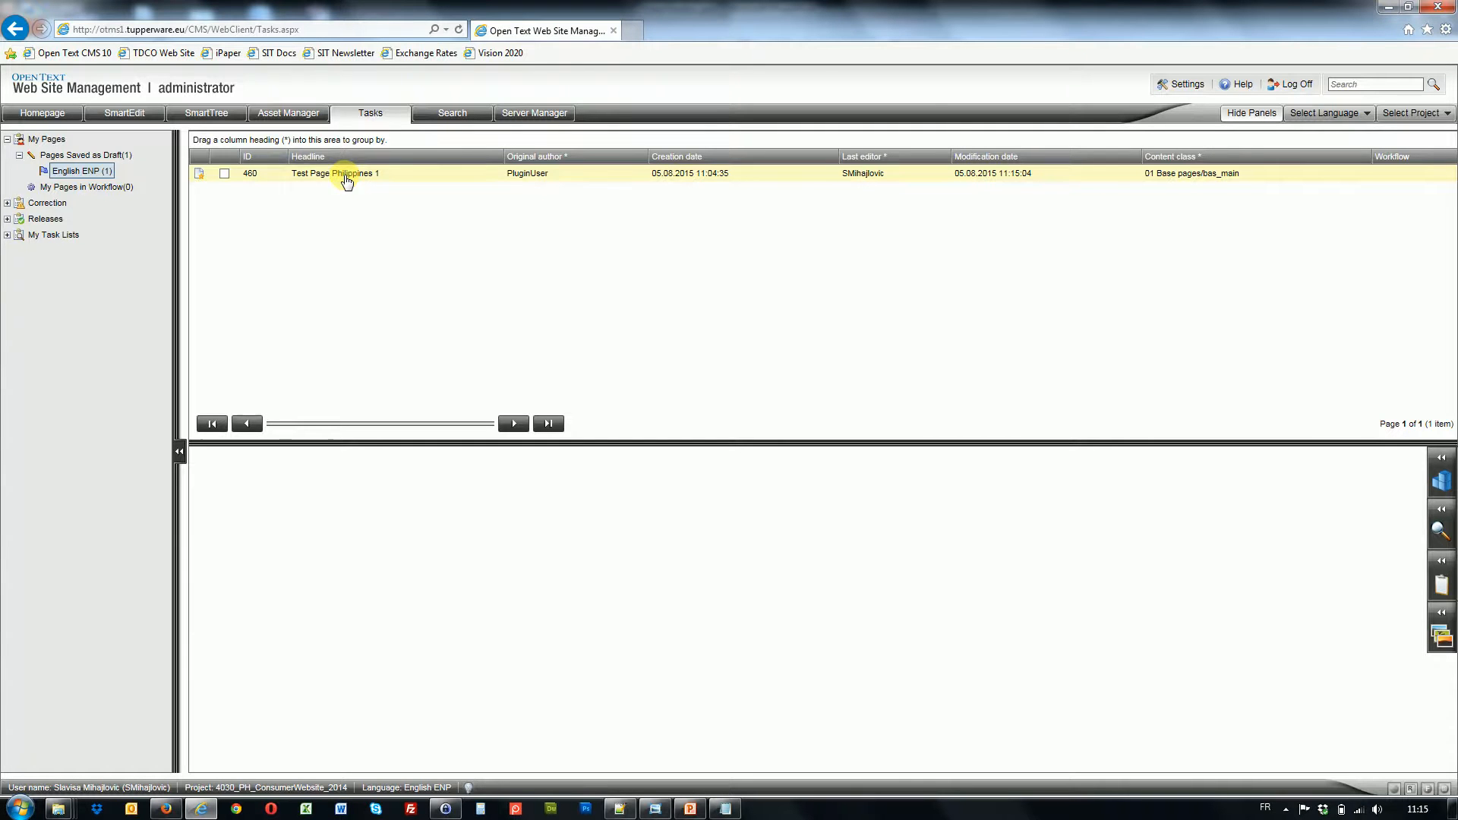
pyautogui.click(224, 175)
pyautogui.rightClick(269, 176)
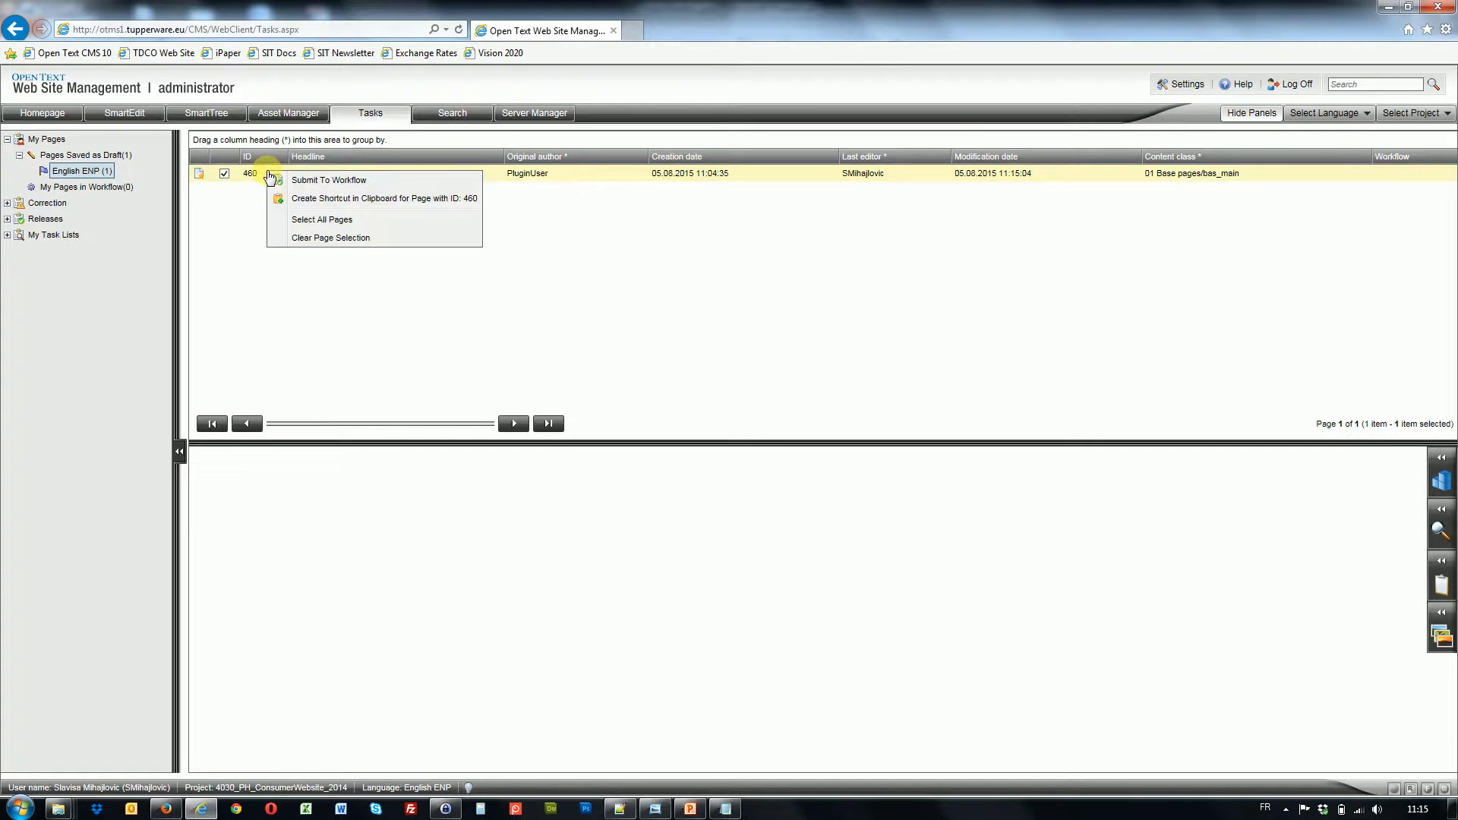
pyautogui.click(303, 198)
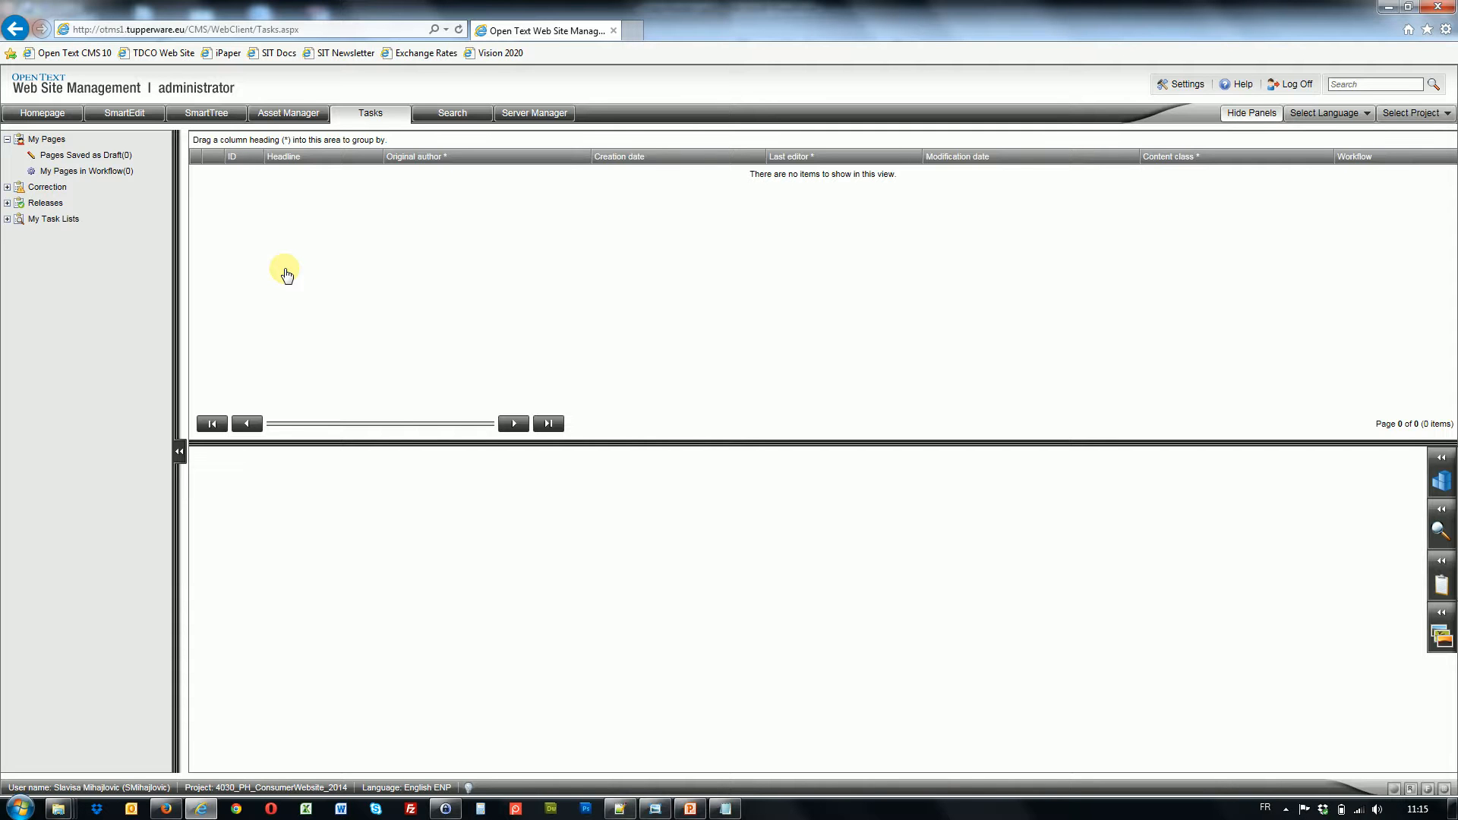
# Switch to the VideoHeaders.pptx presentation in PowerPoint.
pyautogui.click(688, 809)
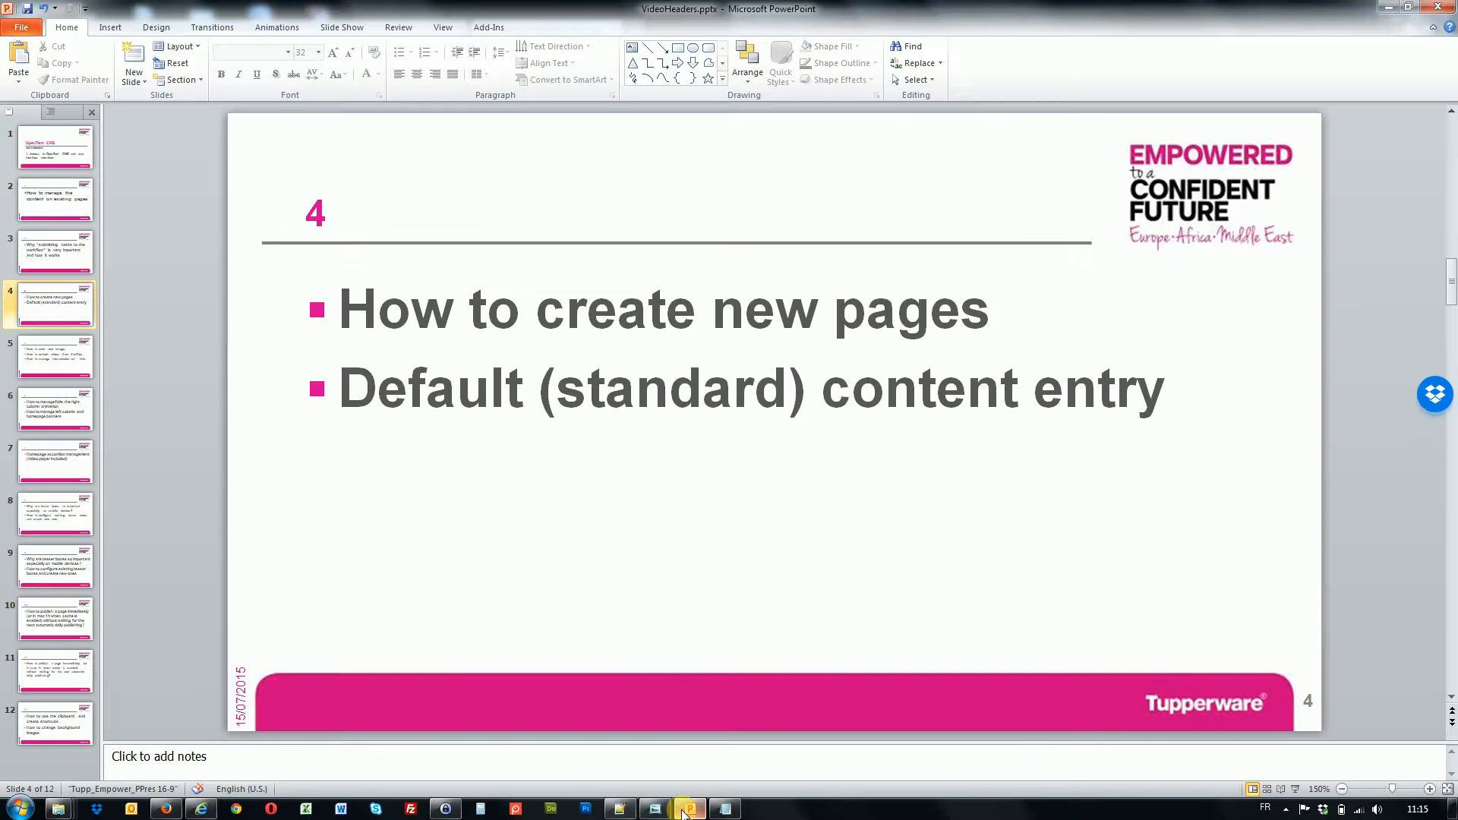